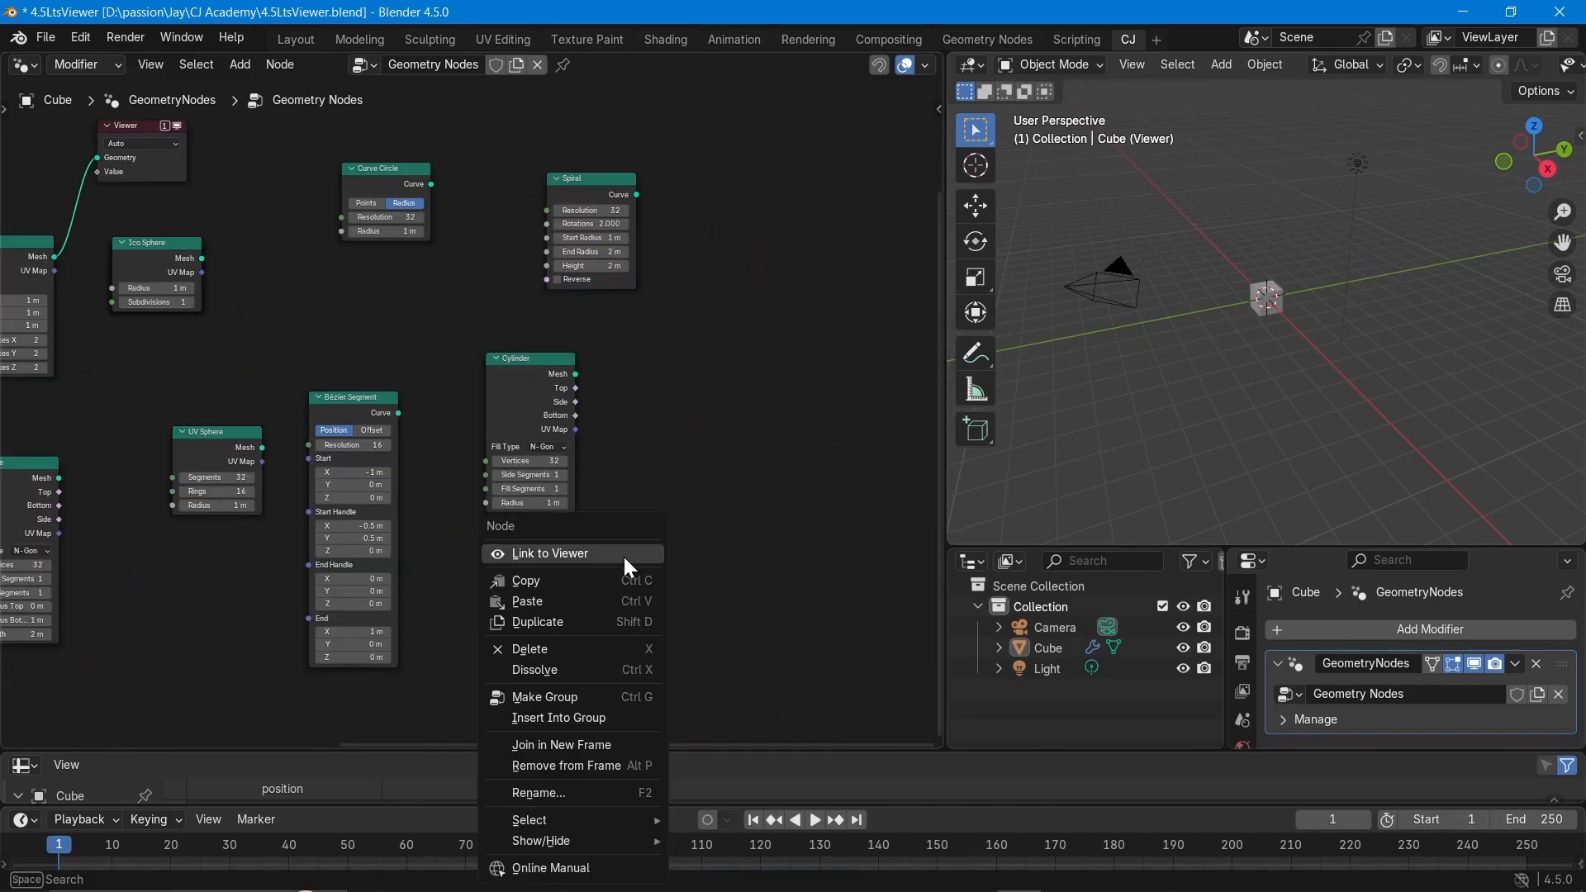
Link the primitive nodes to their own Viewer nodes and assign viewer shortcuts 2 through 9 across them.
{"action": "left_click", "coordinate": [623, 553]}
{"action": "key", "text": "ctrl+2"}
{"action": "key", "text": "ctrl+3"}
{"action": "key", "text": "ctrl+4"}
{"action": "right_click", "coordinate": [413, 488]}
{"action": "left_click", "coordinate": [413, 487]}
{"action": "key", "text": "ctrl+7"}
{"action": "key", "text": "ctrl+8"}
{"action": "left_click", "coordinate": [603, 539]}
{"action": "key", "text": "ctrl+9"}
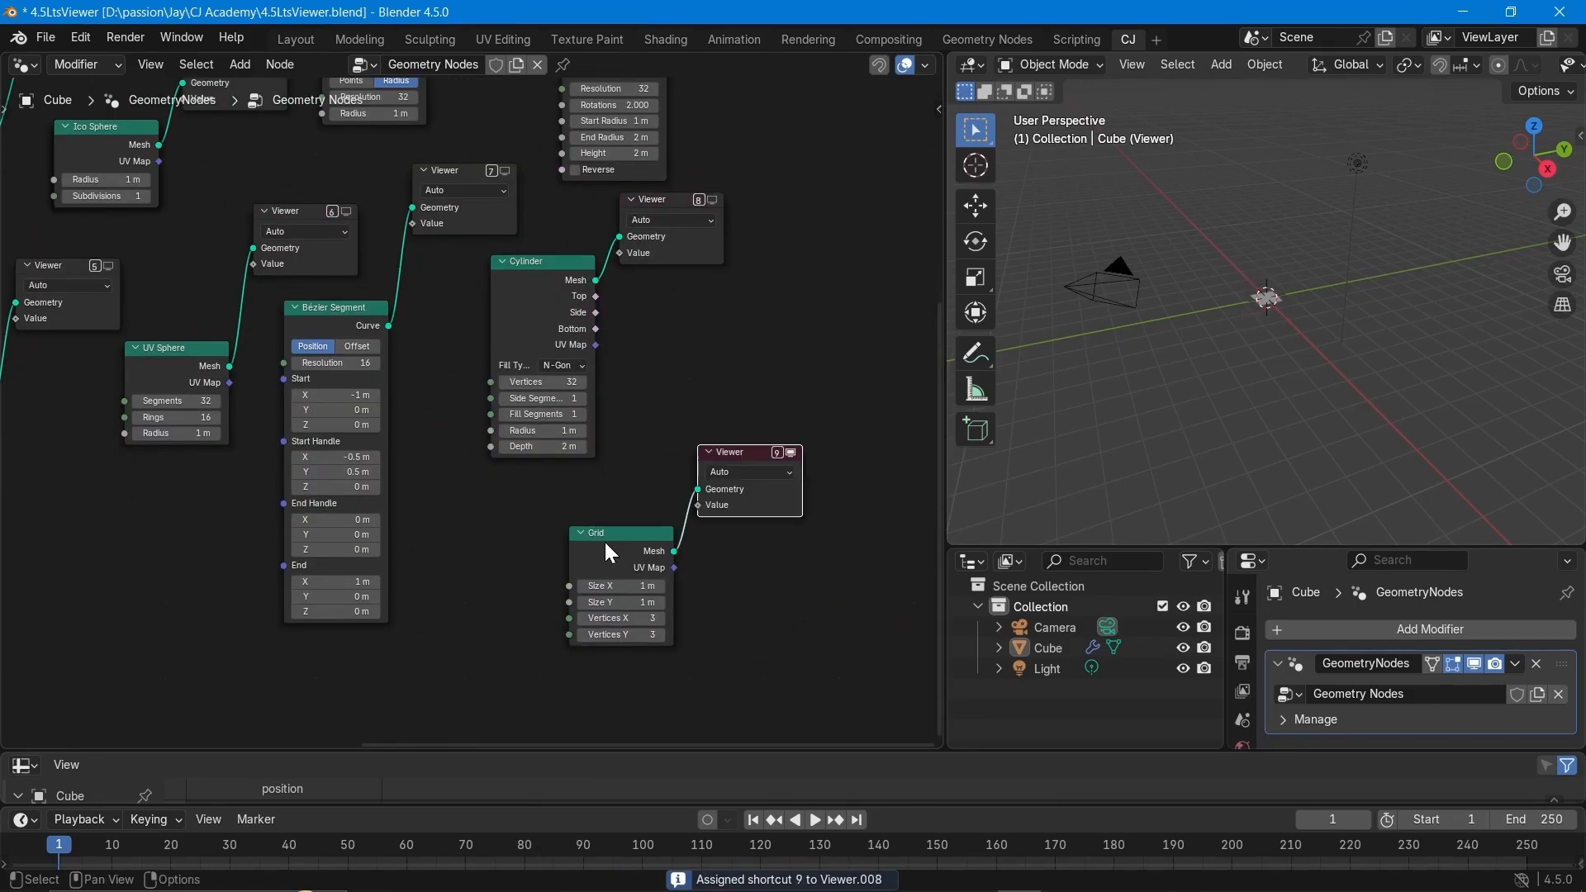
Preview the geometry of viewers 1, 5, 3, 8 and 7 one after another using their assigned shortcuts.
{"action": "middle_click_drag", "start_coordinate": [747, 541], "coordinate": [738, 653]}
{"action": "scroll", "coordinate": [739, 653], "scroll_direction": "down", "scroll_amount": 1}
{"action": "key", "text": "1"}
{"action": "middle_click_drag", "start_coordinate": [816, 239], "coordinate": [816, 148]}
{"action": "key", "text": "5"}
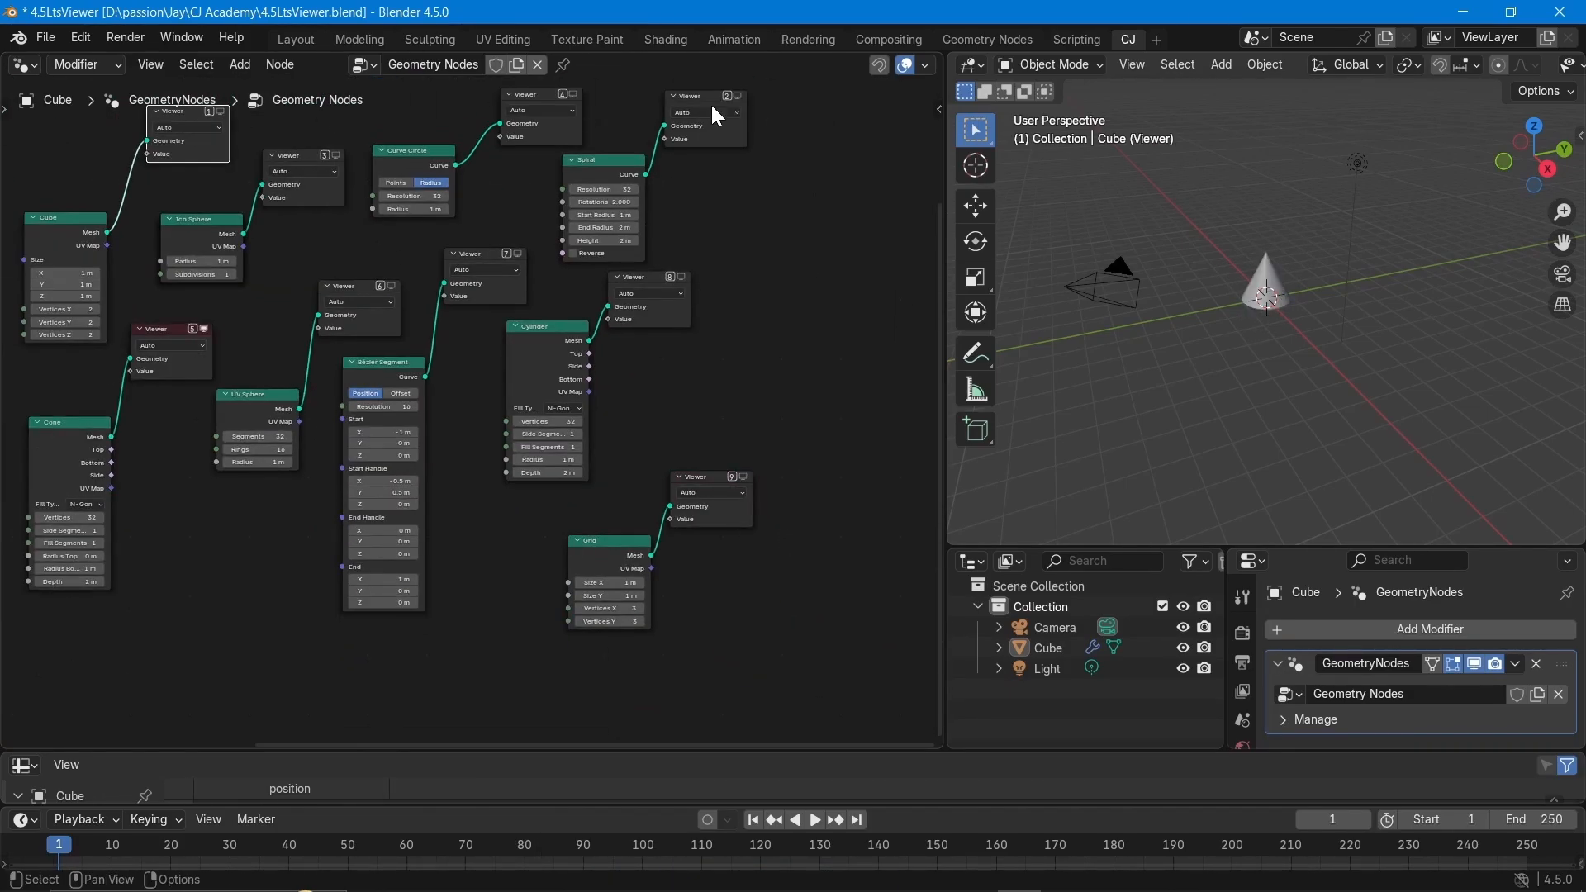
{"action": "scroll", "coordinate": [547, 401], "scroll_direction": "up", "scroll_amount": 2}
{"action": "key", "text": "3"}
{"action": "left_click", "coordinate": [1266, 300]}
{"action": "key", "text": "8"}
{"action": "key", "text": "7"}
{"action": "key", "text": "n"}
{"action": "left_click", "coordinate": [690, 208]}
{"action": "left_click", "coordinate": [774, 238]}
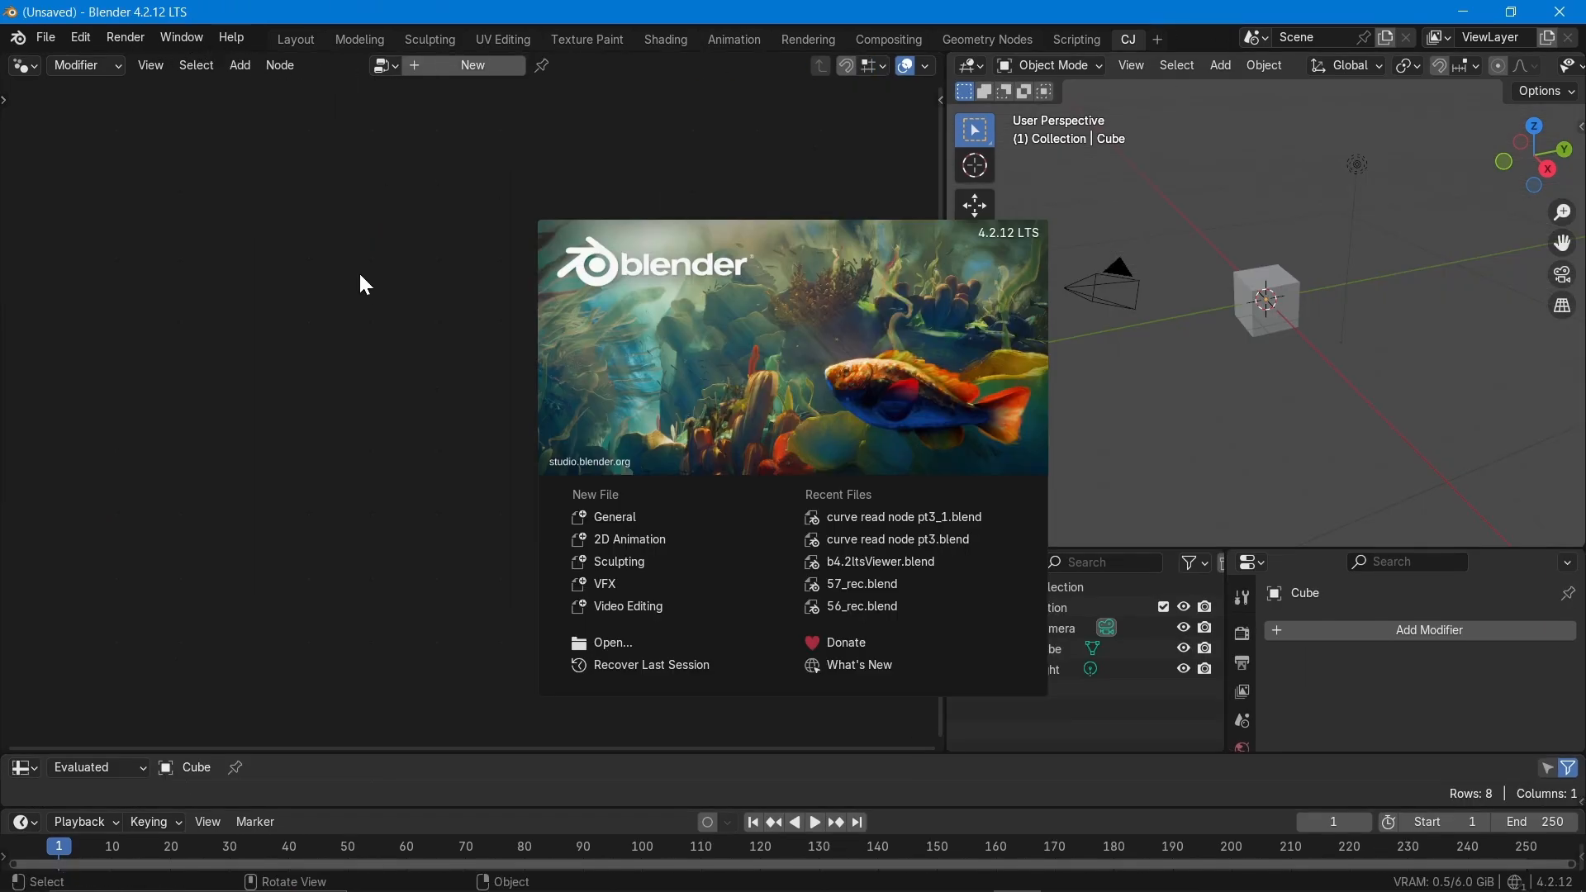
Create a new geometry node tree on the cube and cut the link between Group Input and Group Output.
{"action": "left_click", "coordinate": [404, 297]}
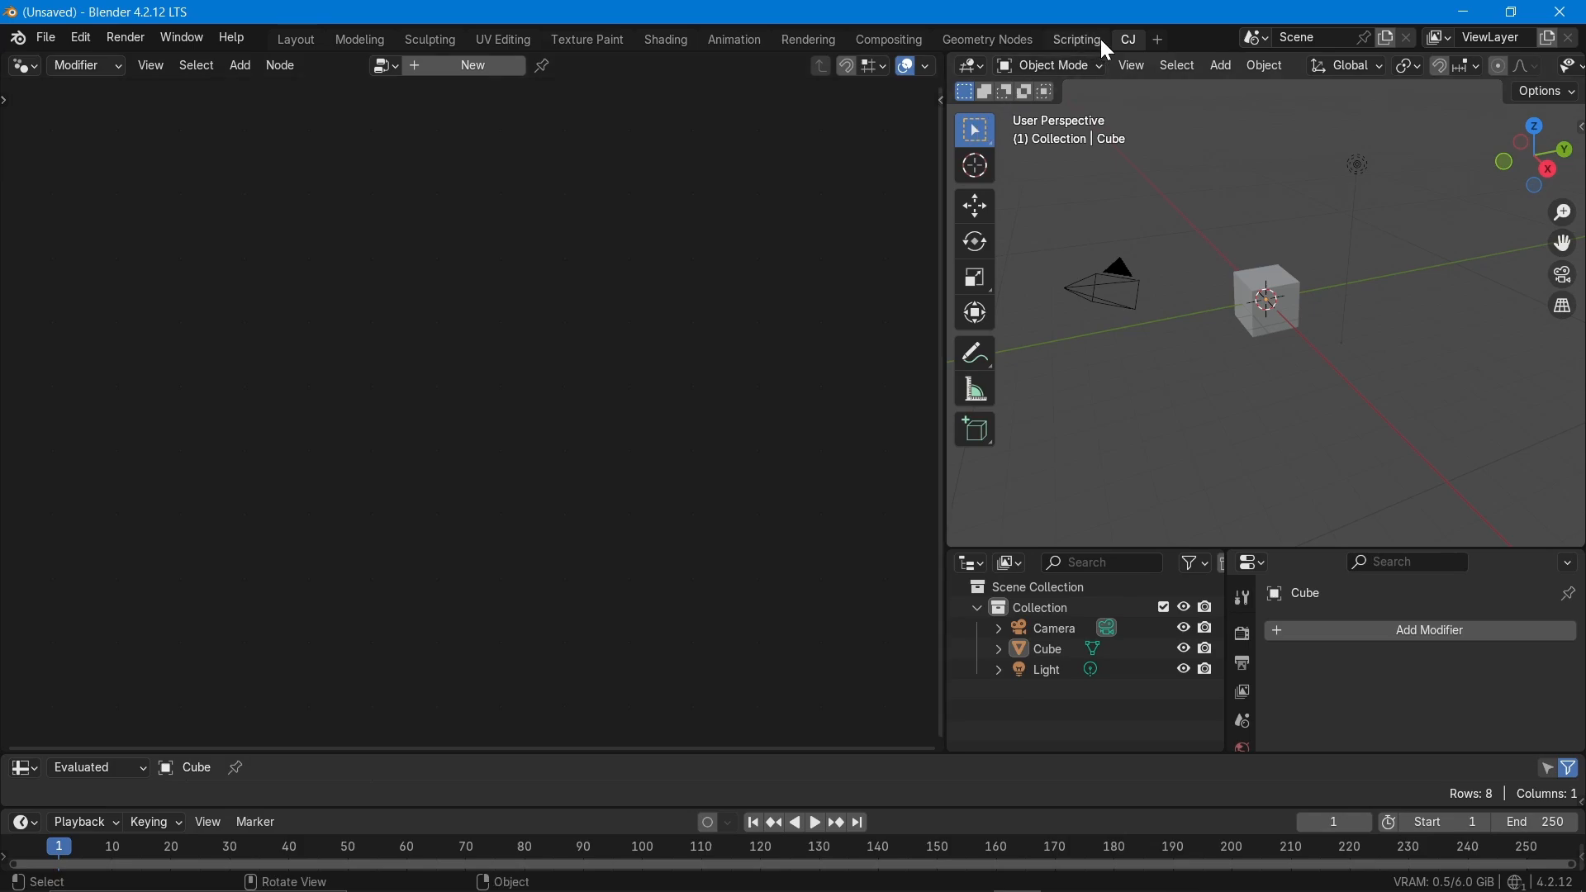
{"action": "left_click", "coordinate": [493, 72]}
{"action": "middle_click_drag", "start_coordinate": [512, 557], "coordinate": [546, 261]}
{"action": "right_click_drag", "start_coordinate": [476, 213], "coordinate": [388, 446], "text": "ctrl"}
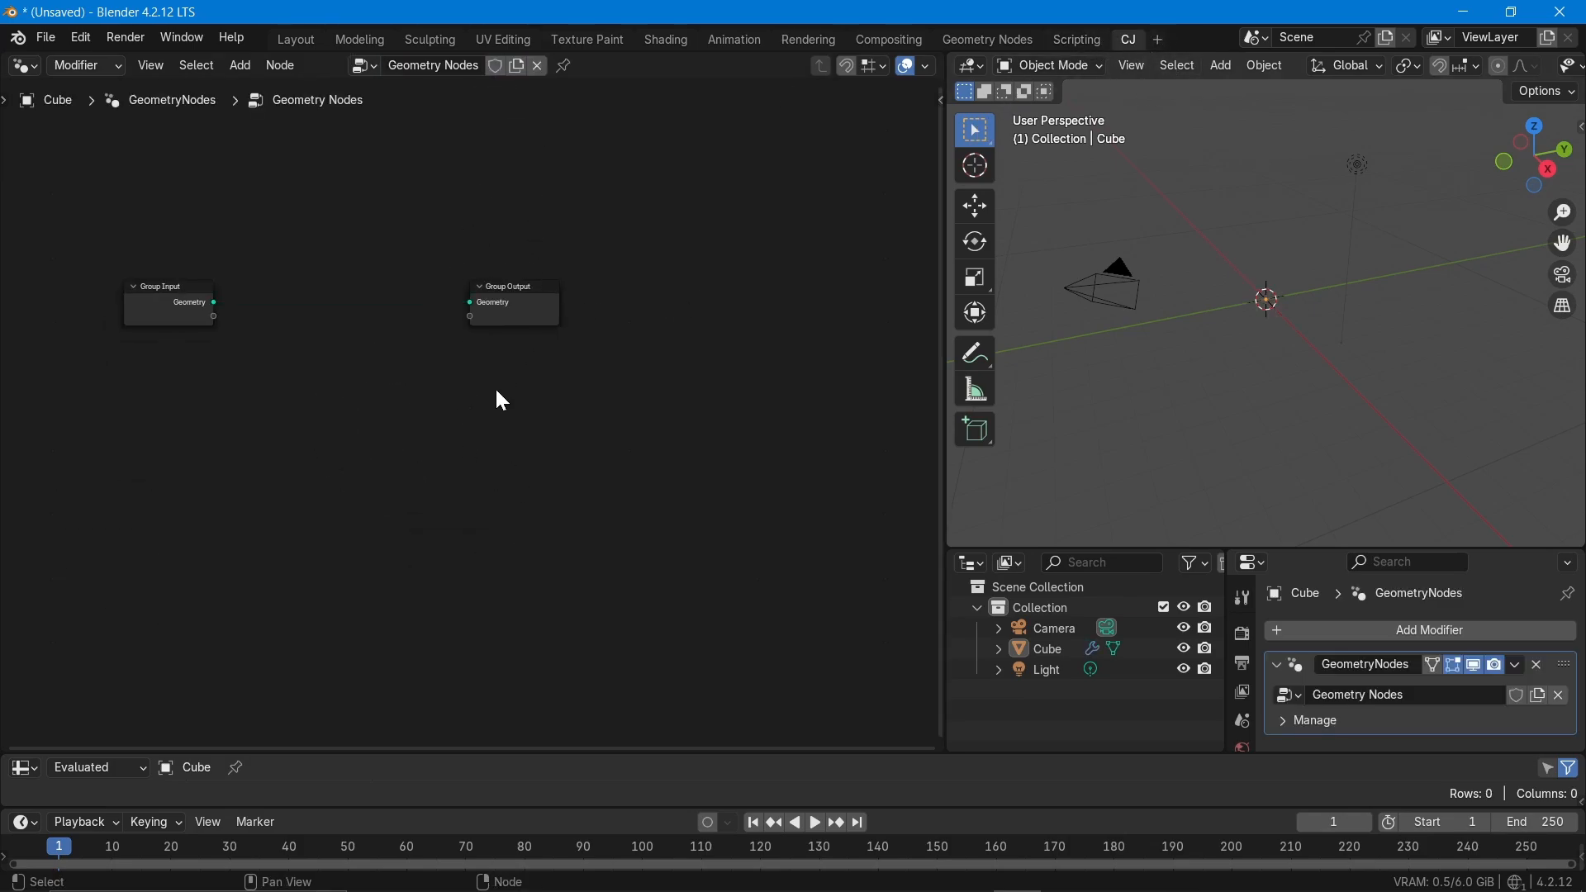
Move the Group Output and Group Input nodes aside to clear the node canvas.
{"action": "left_click_drag", "start_coordinate": [487, 289], "coordinate": [123, 135]}
{"action": "left_click_drag", "start_coordinate": [180, 314], "coordinate": [88, 225]}
{"action": "left_click_drag", "start_coordinate": [169, 162], "coordinate": [106, 162]}
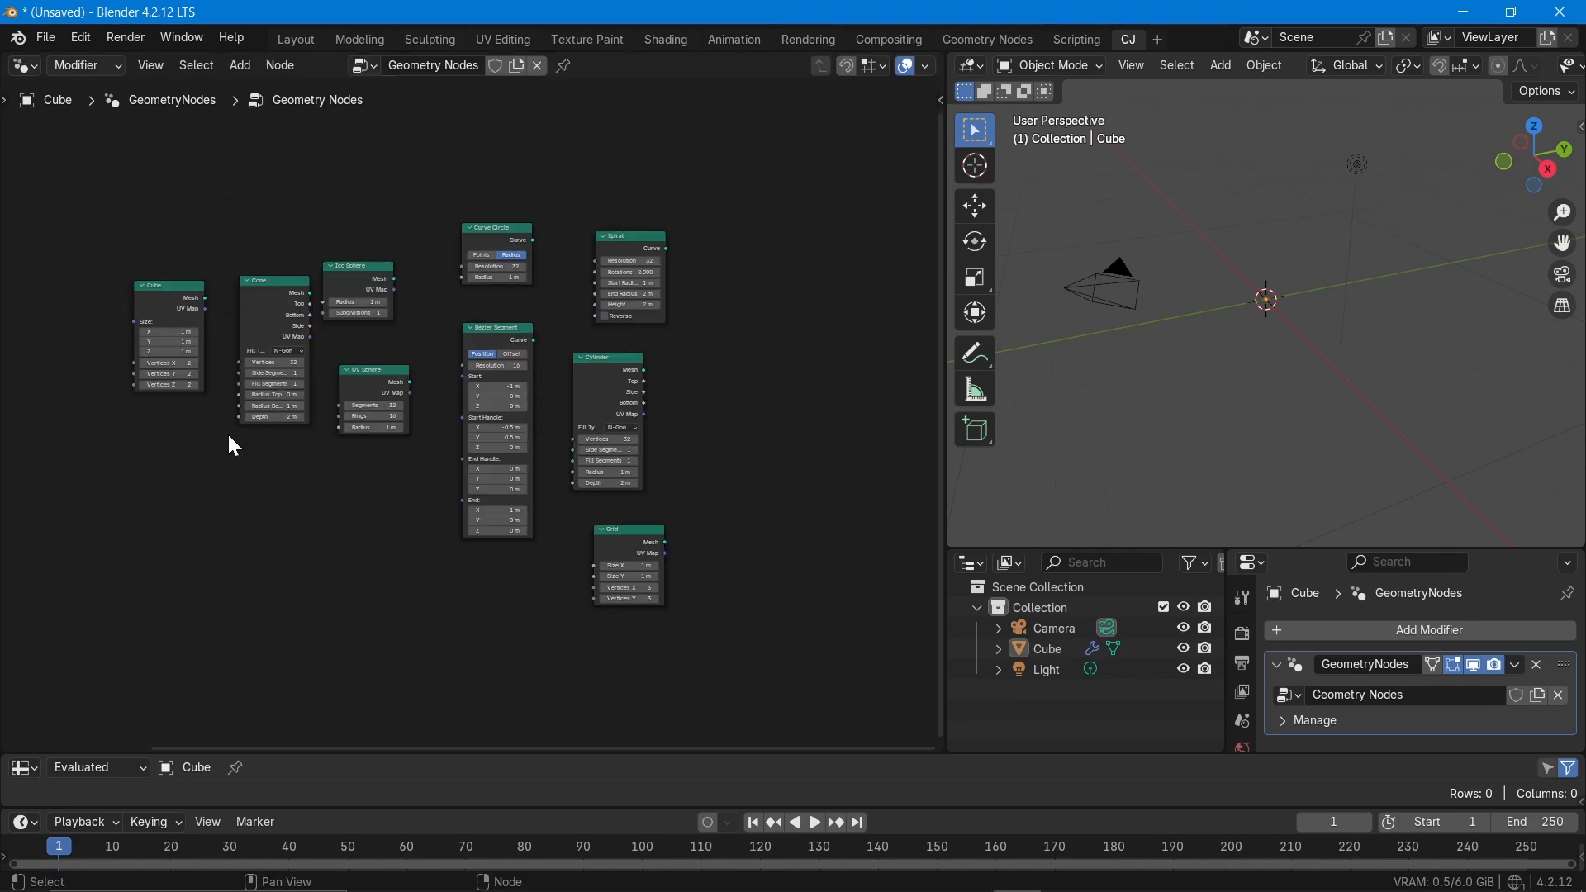
Space out the Cone, UV Sphere, Ico Sphere, Curve Circle, Bézier Segment, Cylinder and Grid nodes on the canvas.
{"action": "scroll", "coordinate": [379, 574], "scroll_direction": "up", "scroll_amount": 2}
{"action": "middle_click_drag", "start_coordinate": [379, 506], "coordinate": [394, 561]}
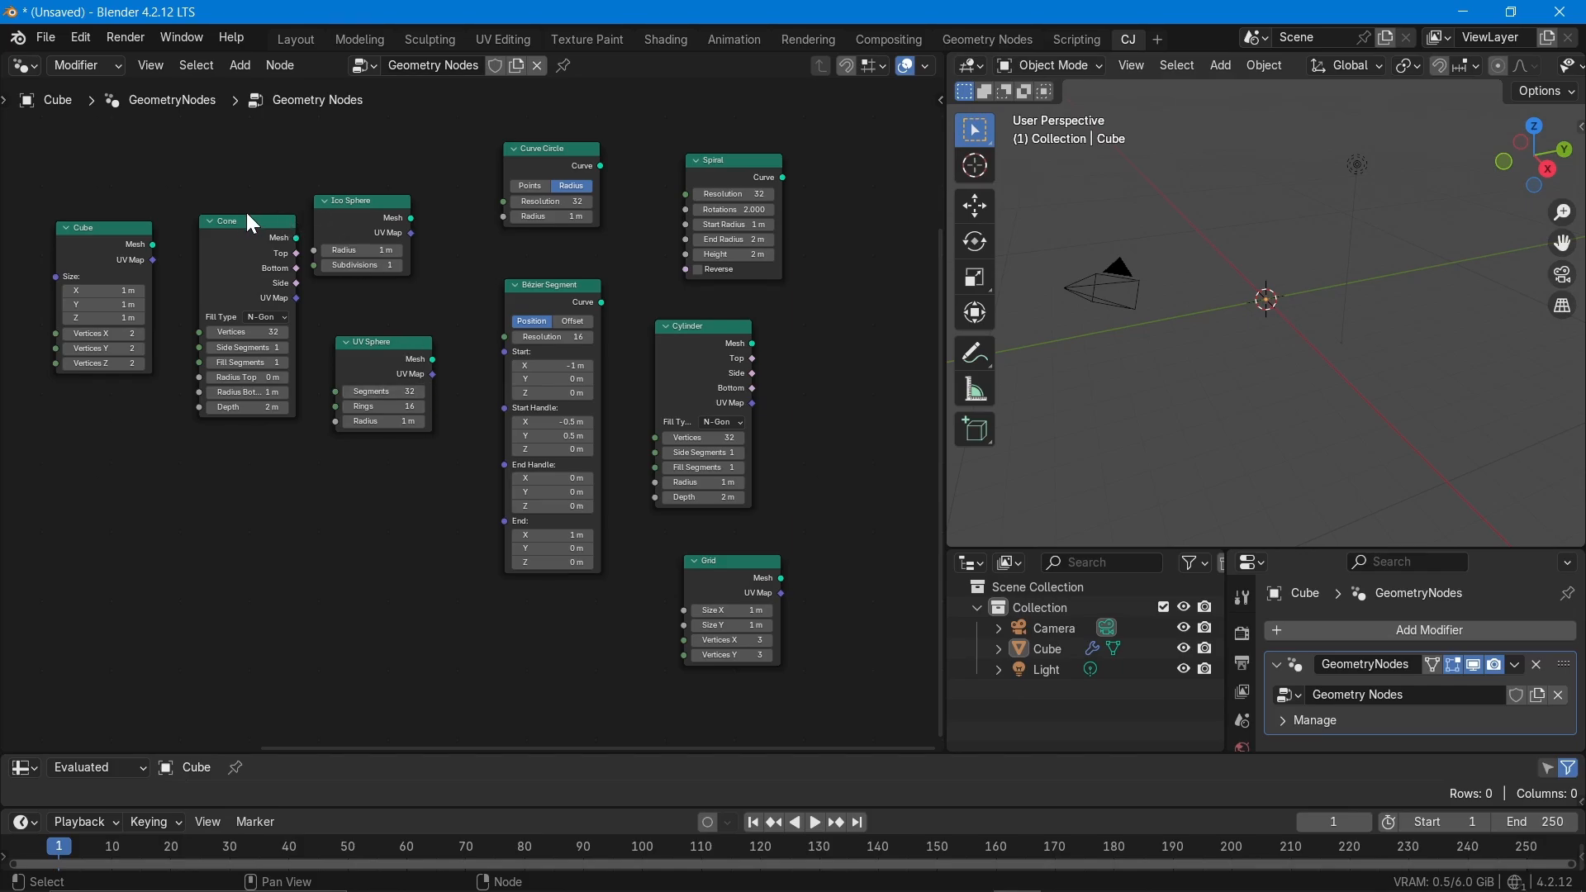
{"action": "left_click_drag", "start_coordinate": [223, 227], "coordinate": [84, 472]}
{"action": "left_click_drag", "start_coordinate": [371, 342], "coordinate": [318, 433]}
{"action": "left_click_drag", "start_coordinate": [363, 201], "coordinate": [266, 230]}
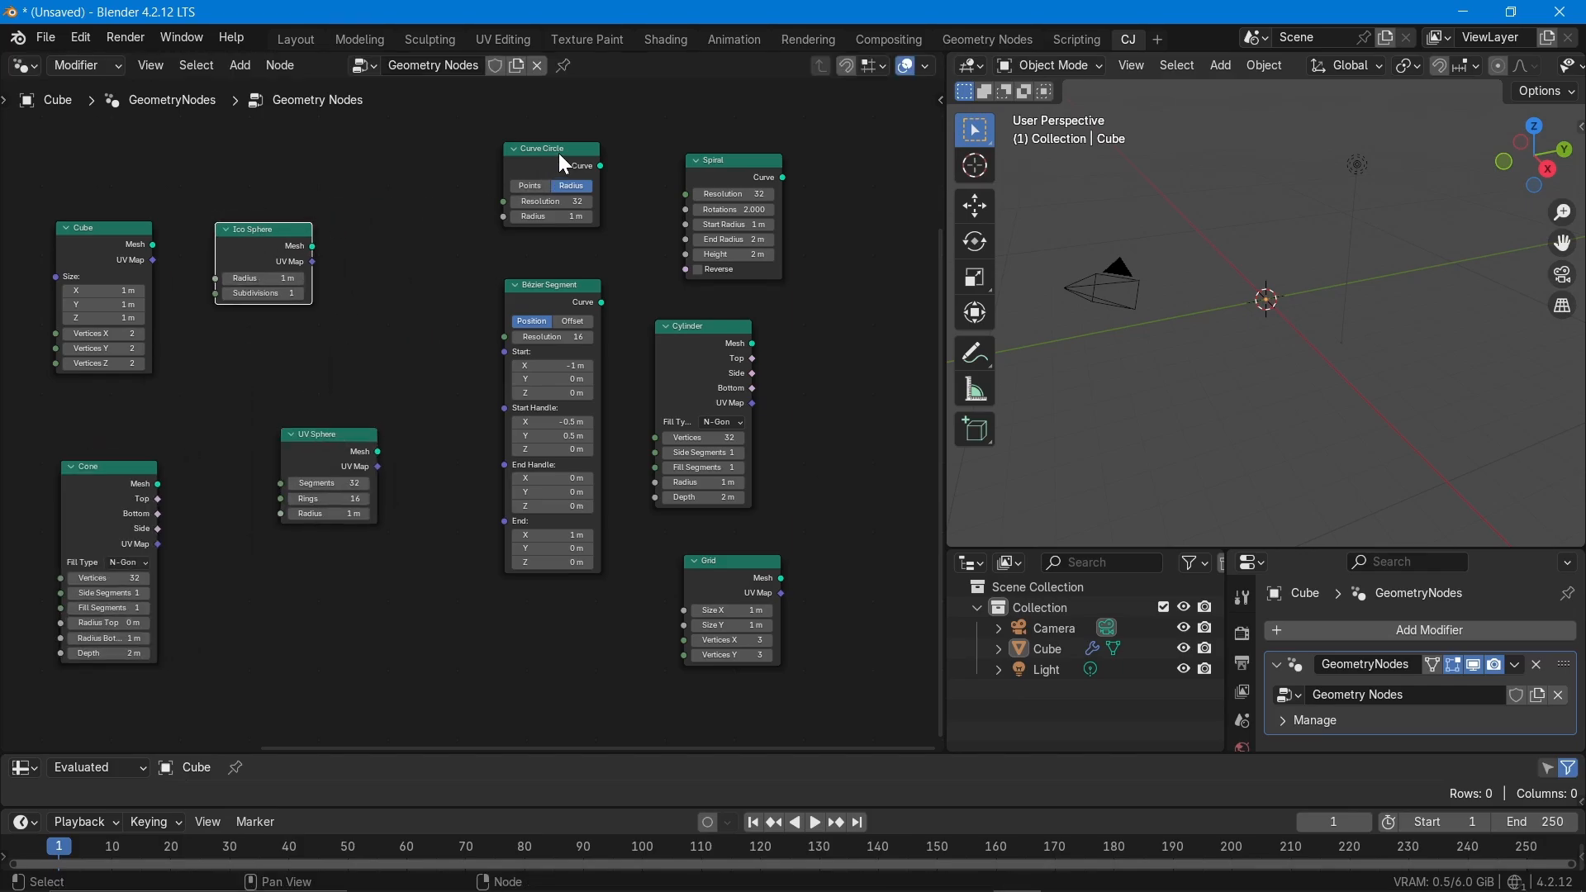
{"action": "left_click_drag", "start_coordinate": [559, 150], "coordinate": [518, 150]}
{"action": "left_click_drag", "start_coordinate": [557, 290], "coordinate": [479, 403]}
{"action": "left_click_drag", "start_coordinate": [702, 327], "coordinate": [667, 355]}
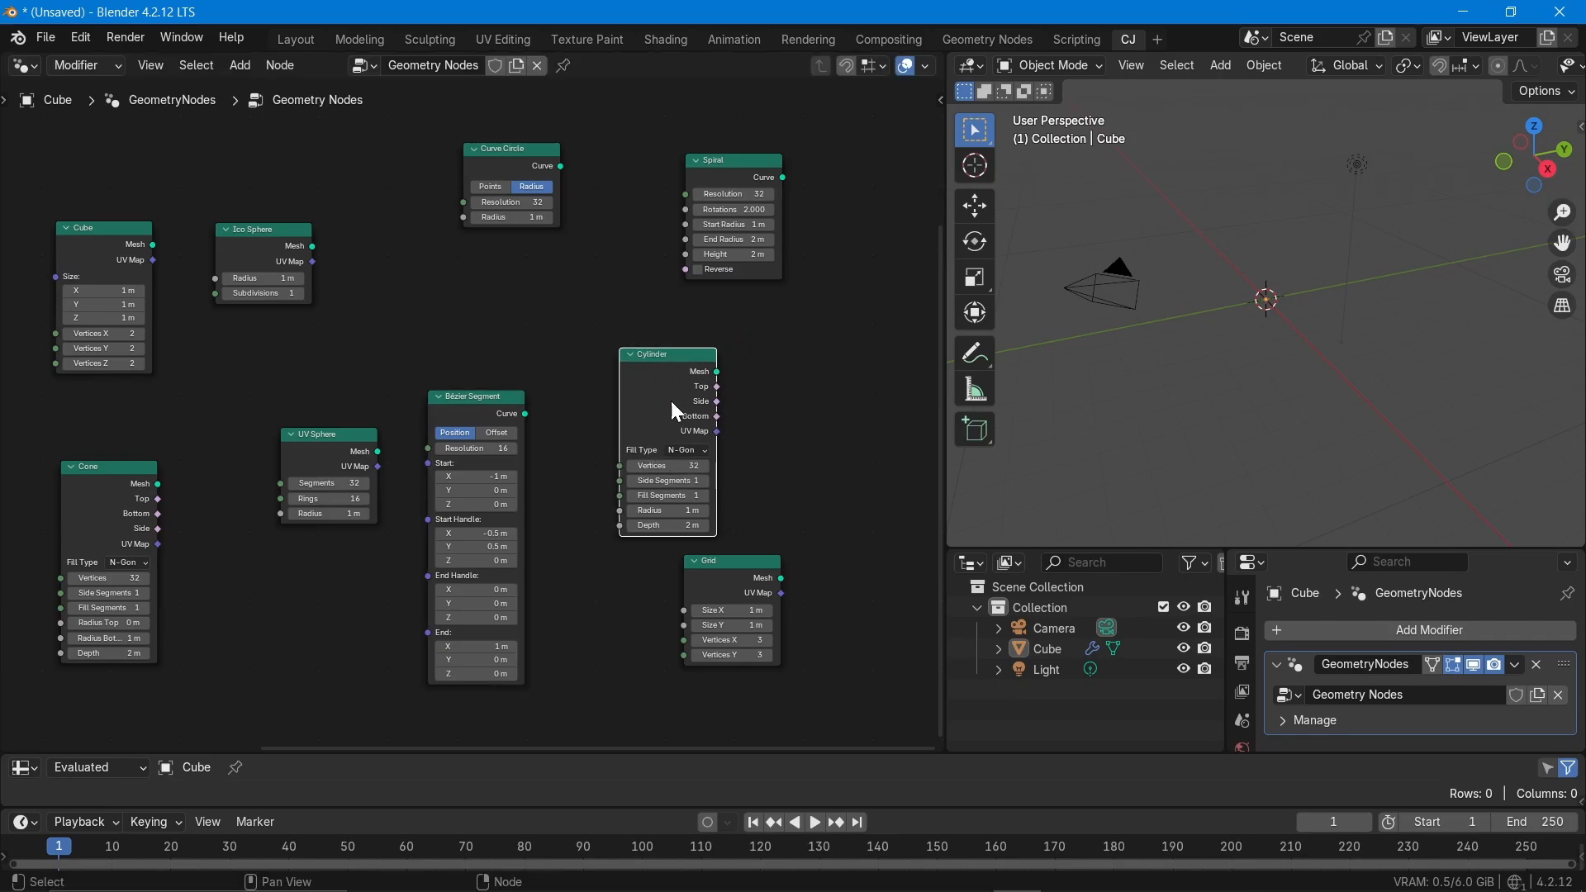
{"action": "left_click_drag", "start_coordinate": [727, 562], "coordinate": [735, 606]}
Link the Cube node to a Viewer and place that Viewer above the Ico Sphere node.
{"action": "right_click", "coordinate": [101, 231]}
{"action": "left_click", "coordinate": [100, 231]}
{"action": "left_click", "coordinate": [248, 263]}
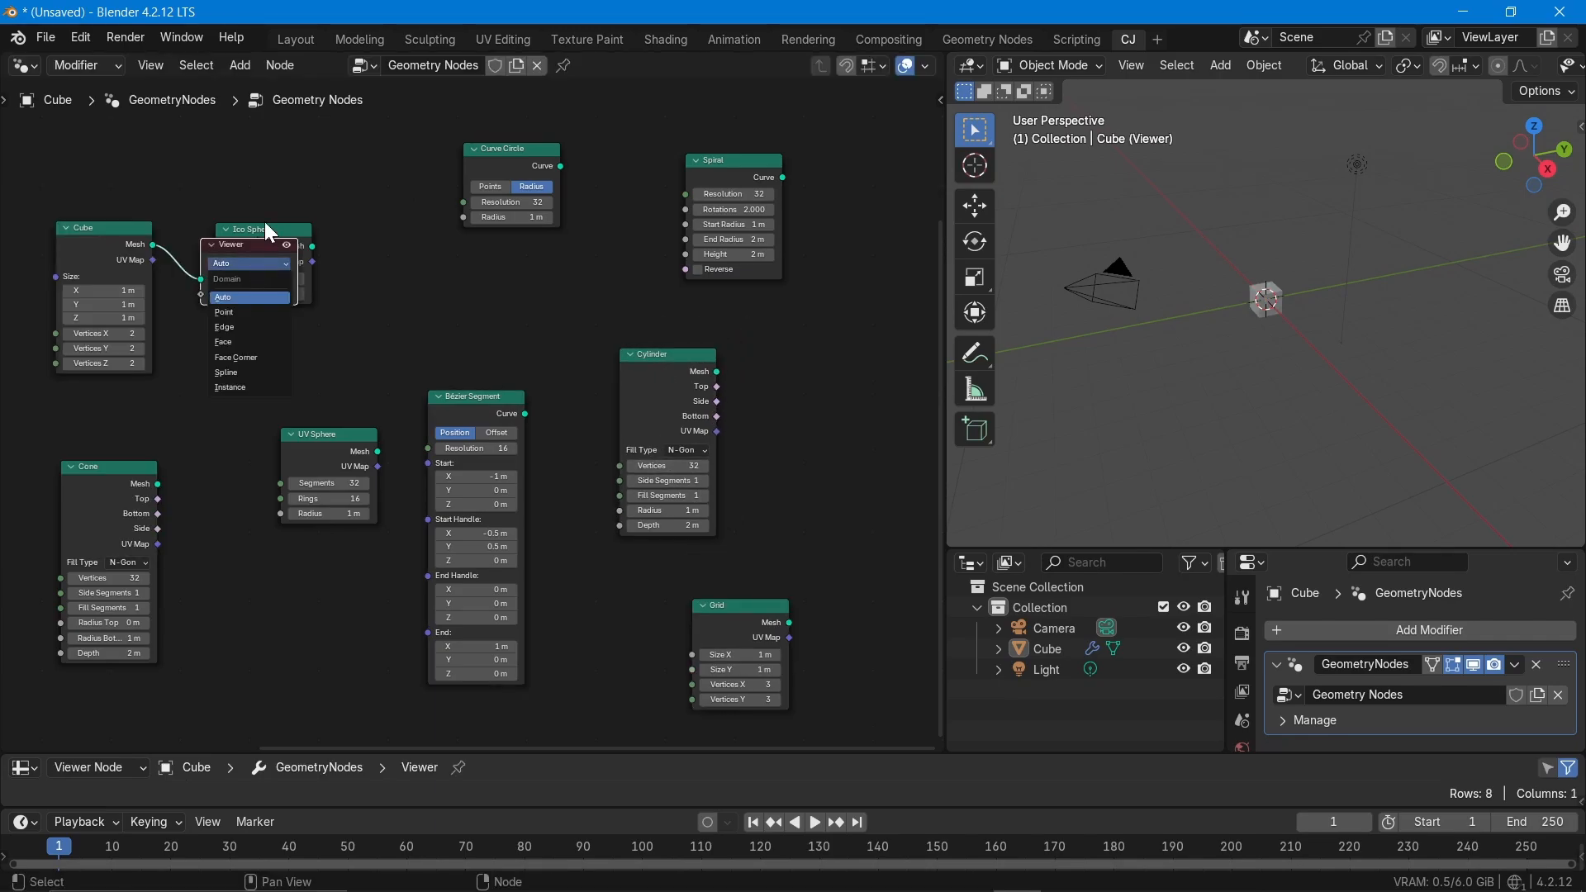
{"action": "left_click_drag", "start_coordinate": [249, 239], "coordinate": [261, 137]}
Relink the Viewer to the Ico Sphere, then duplicate it above the Cube node and connect the Cube's Mesh output to the copy.
{"action": "left_click", "coordinate": [280, 234], "text": "ctrl+shift"}
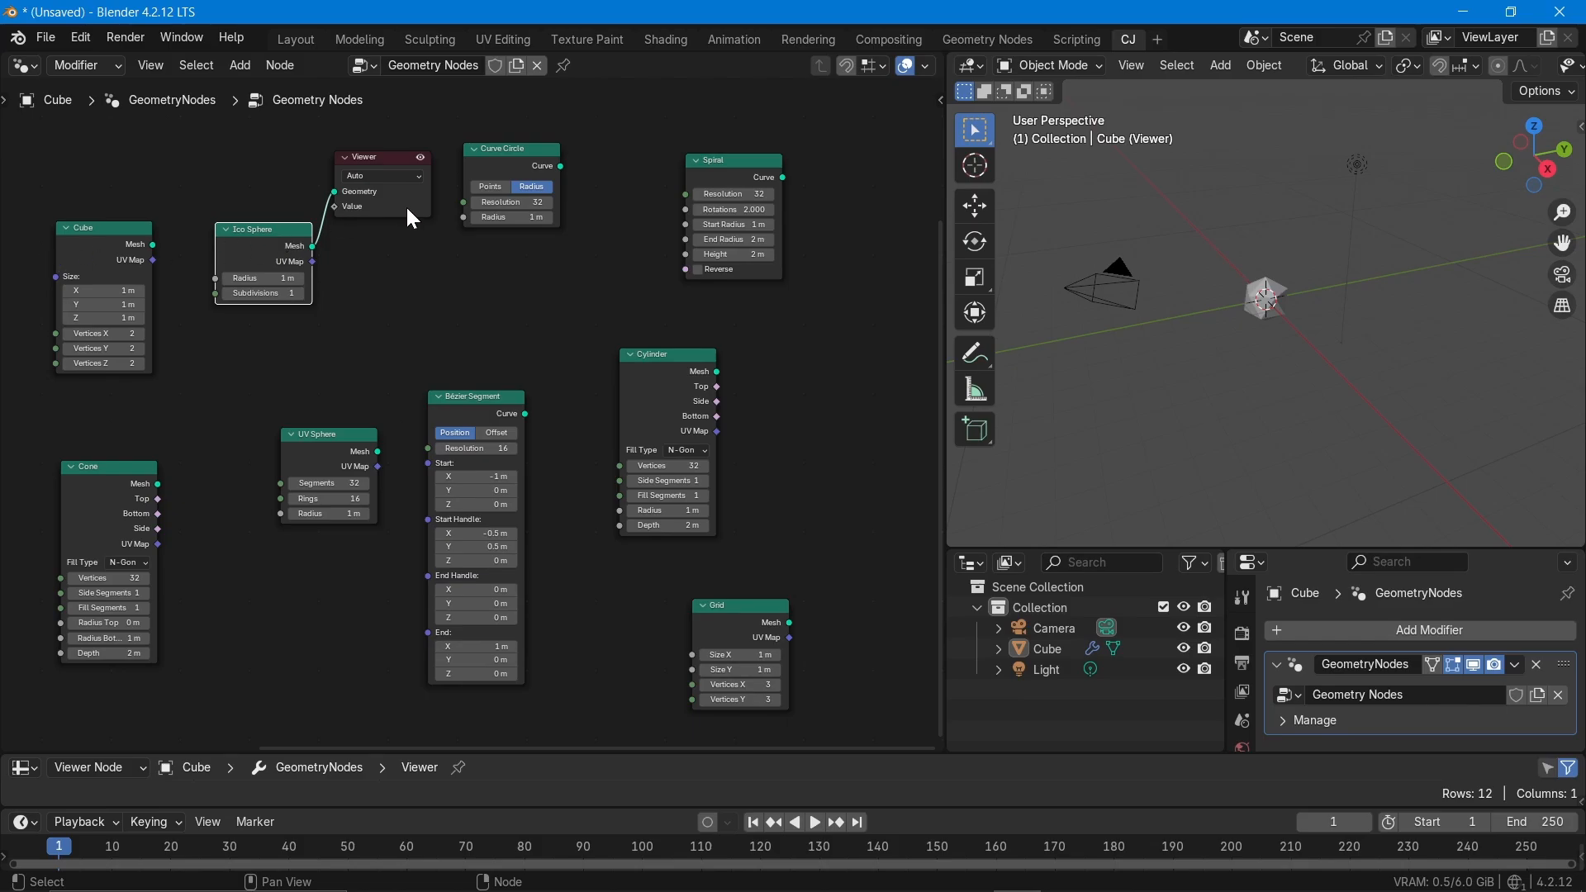
{"action": "left_click", "coordinate": [375, 157]}
{"action": "key", "text": "shift+d"}
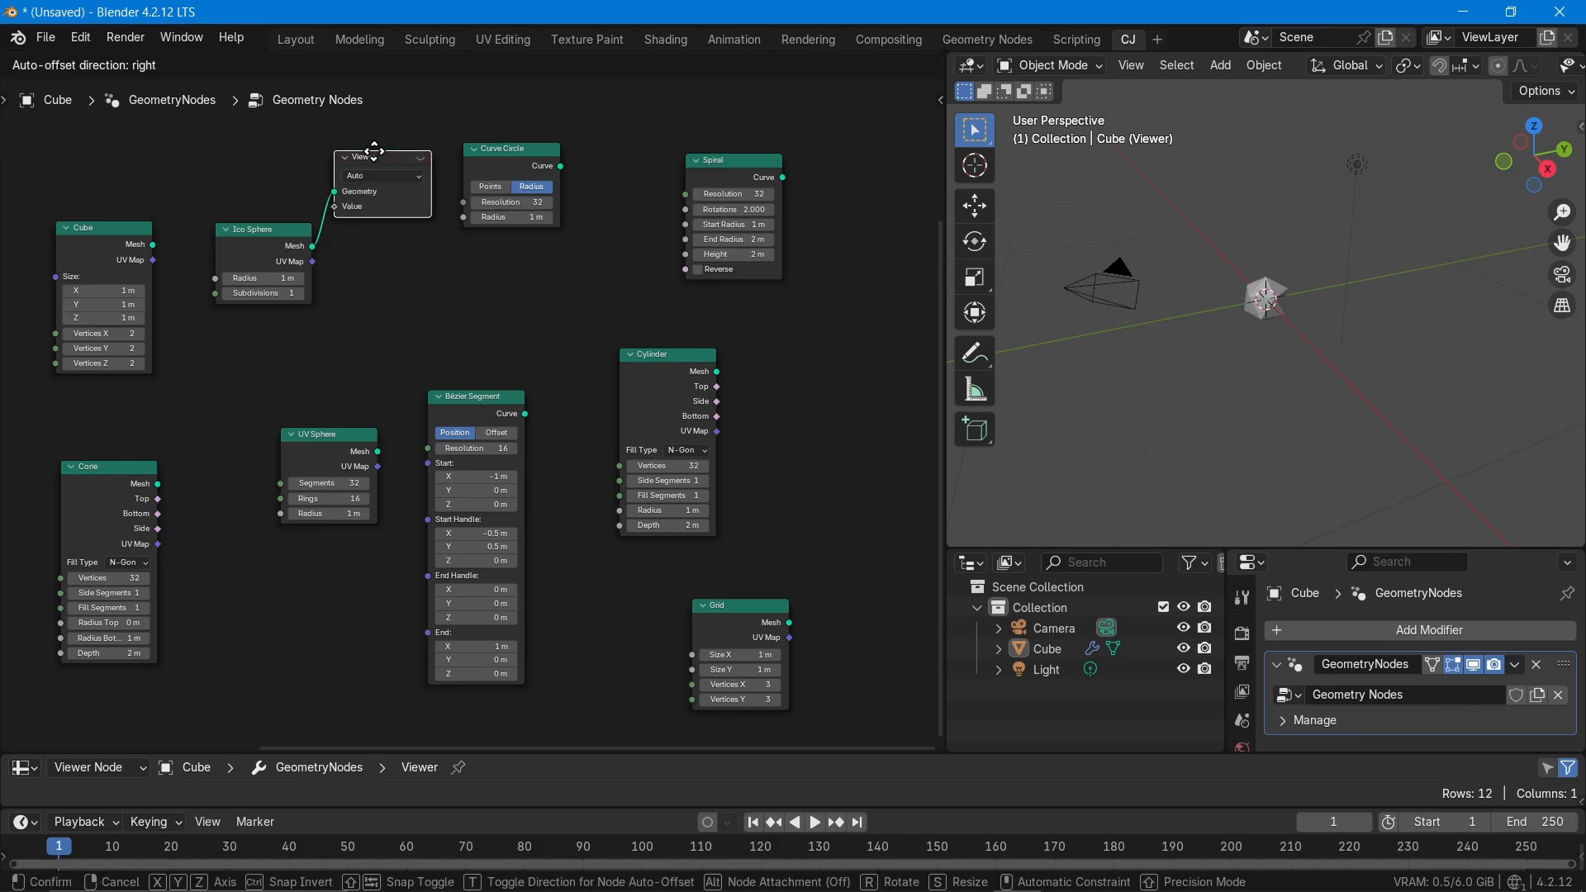
{"action": "left_click", "coordinate": [197, 132]}
{"action": "left_click_drag", "start_coordinate": [153, 245], "coordinate": [251, 139]}
{"action": "left_click_drag", "start_coordinate": [347, 172], "coordinate": [357, 164]}
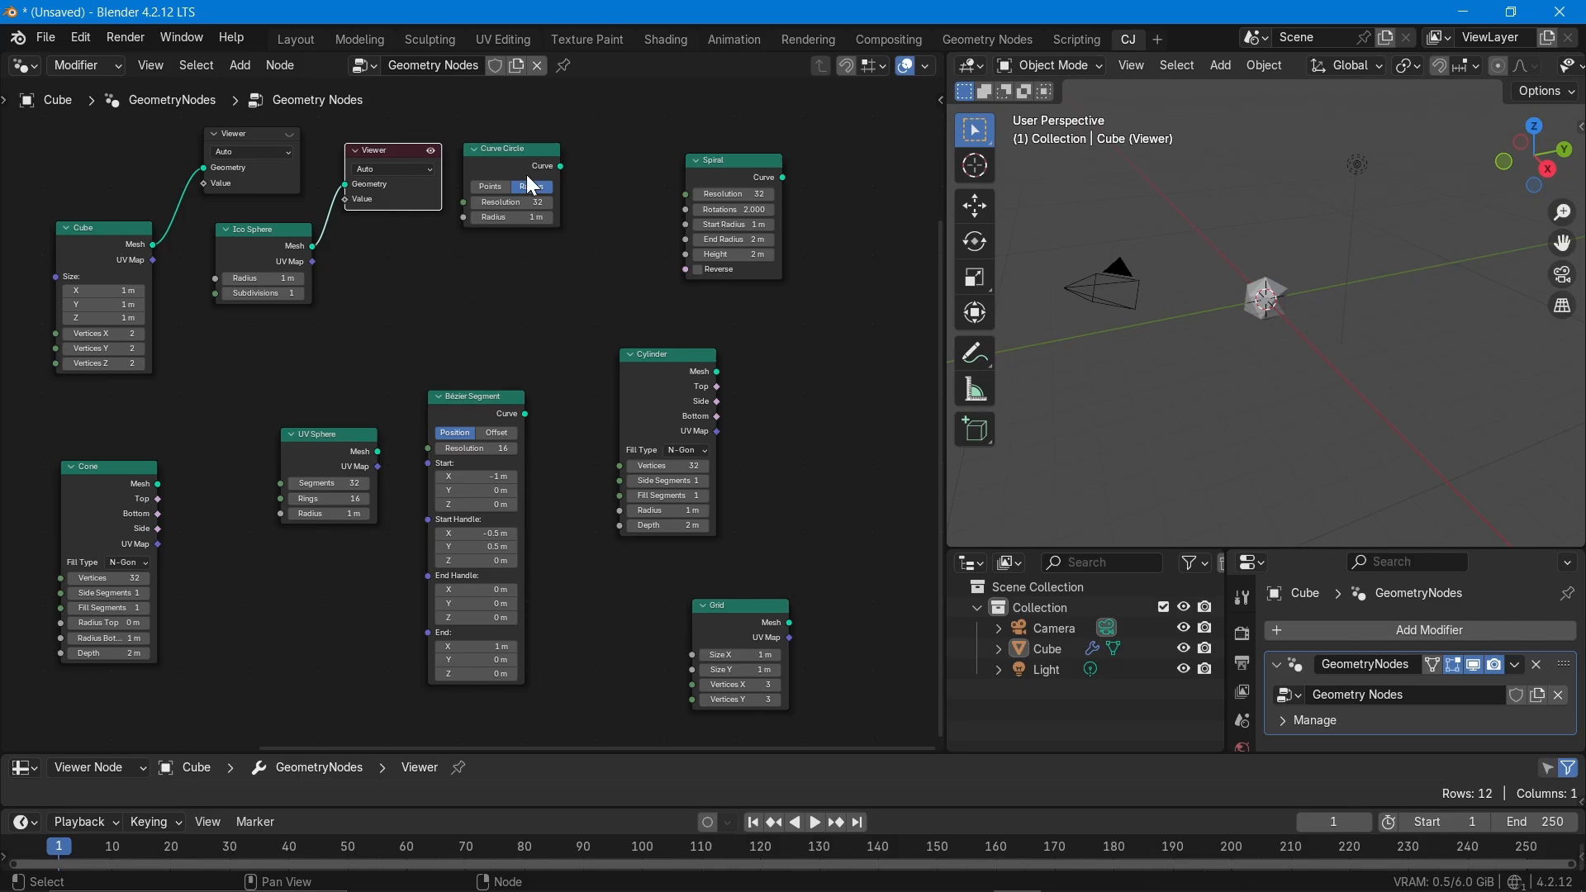
Link the Grid node to the active Viewer.
{"action": "left_click", "coordinate": [746, 607]}
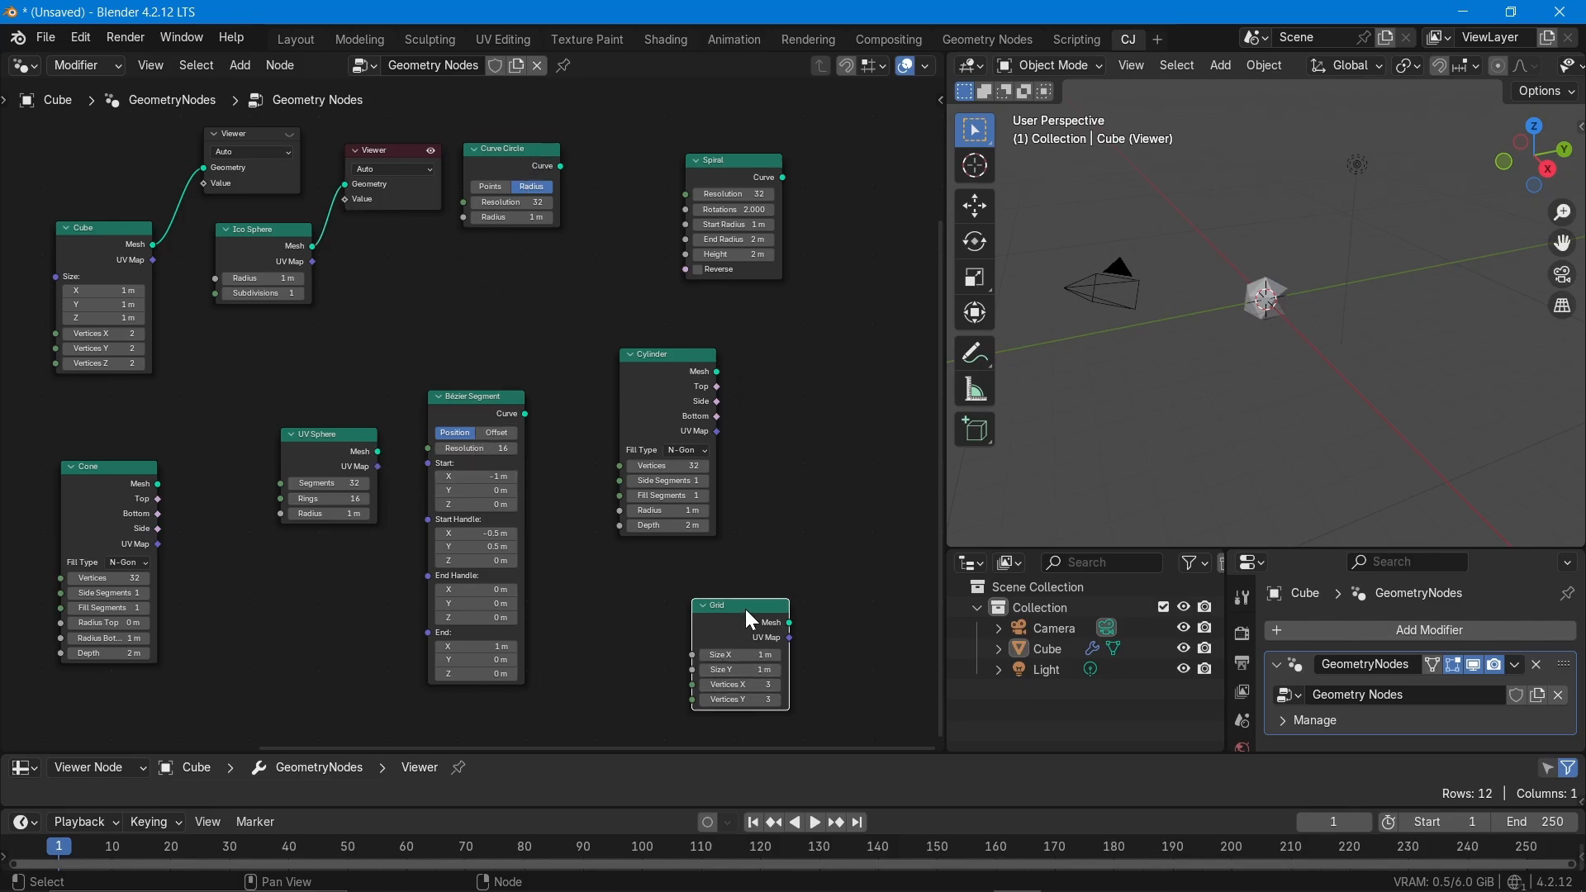
{"action": "right_click", "coordinate": [746, 607]}
{"action": "left_click", "coordinate": [733, 549]}
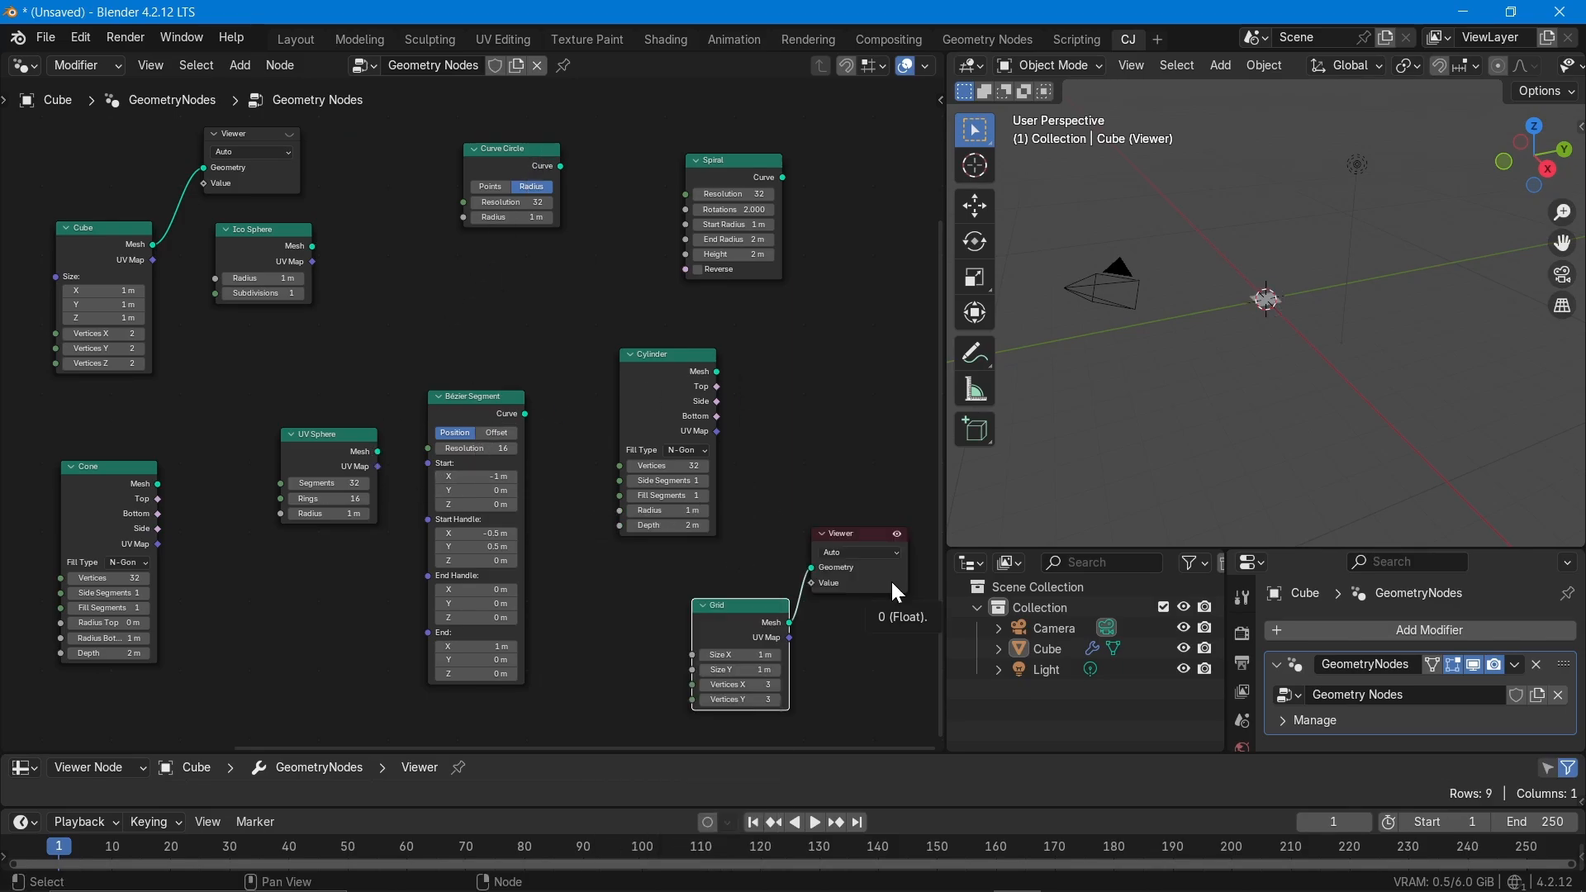
Duplicate the Grid's Viewer, place the copy beside the Ico Sphere node and connect the Ico Sphere's Mesh output to it.
{"action": "left_click", "coordinate": [869, 532]}
{"action": "key", "text": "g"}
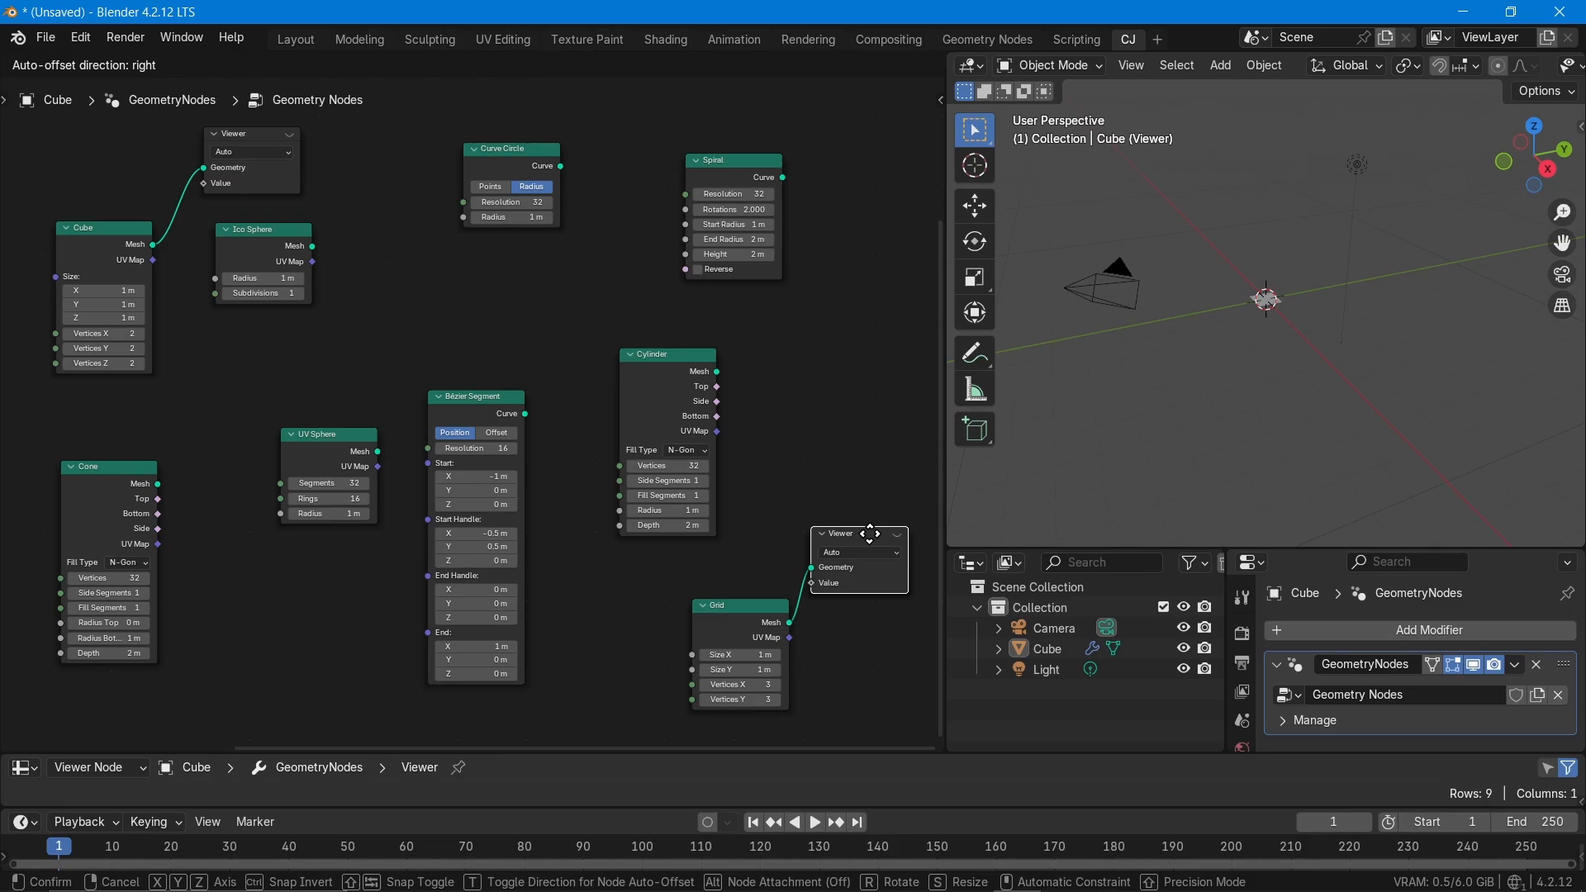
{"action": "left_click", "coordinate": [400, 269]}
{"action": "left_click_drag", "start_coordinate": [312, 246], "coordinate": [414, 256]}
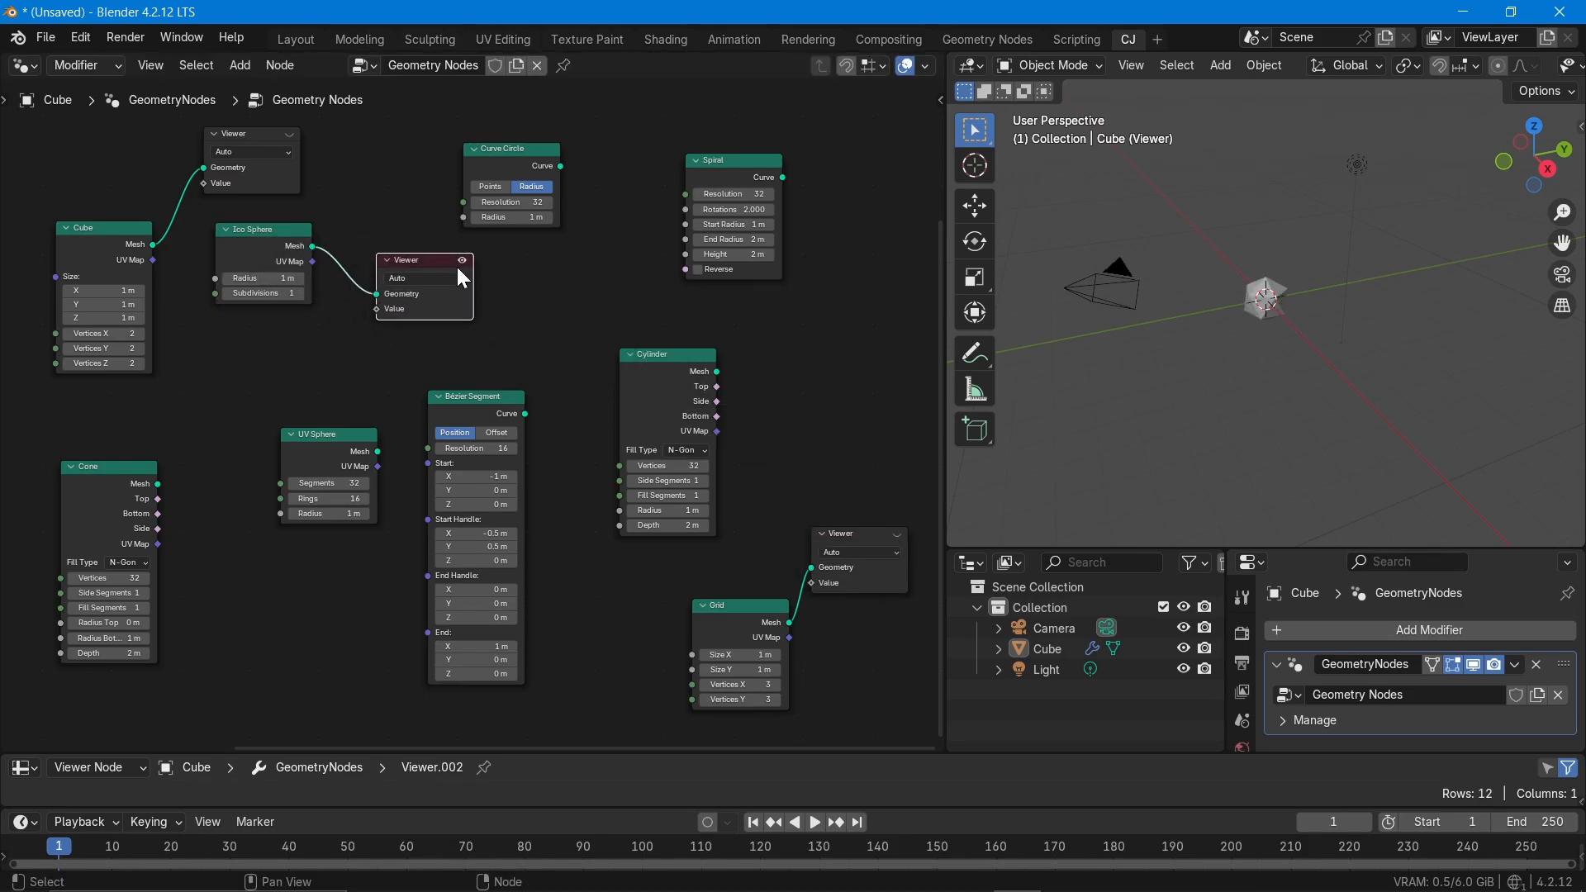
Duplicate the Viewer twice and connect the copies to the Curve outputs of the Curve Circle and Spiral nodes.
{"action": "key", "text": "shift+d"}
{"action": "left_click", "coordinate": [653, 131]}
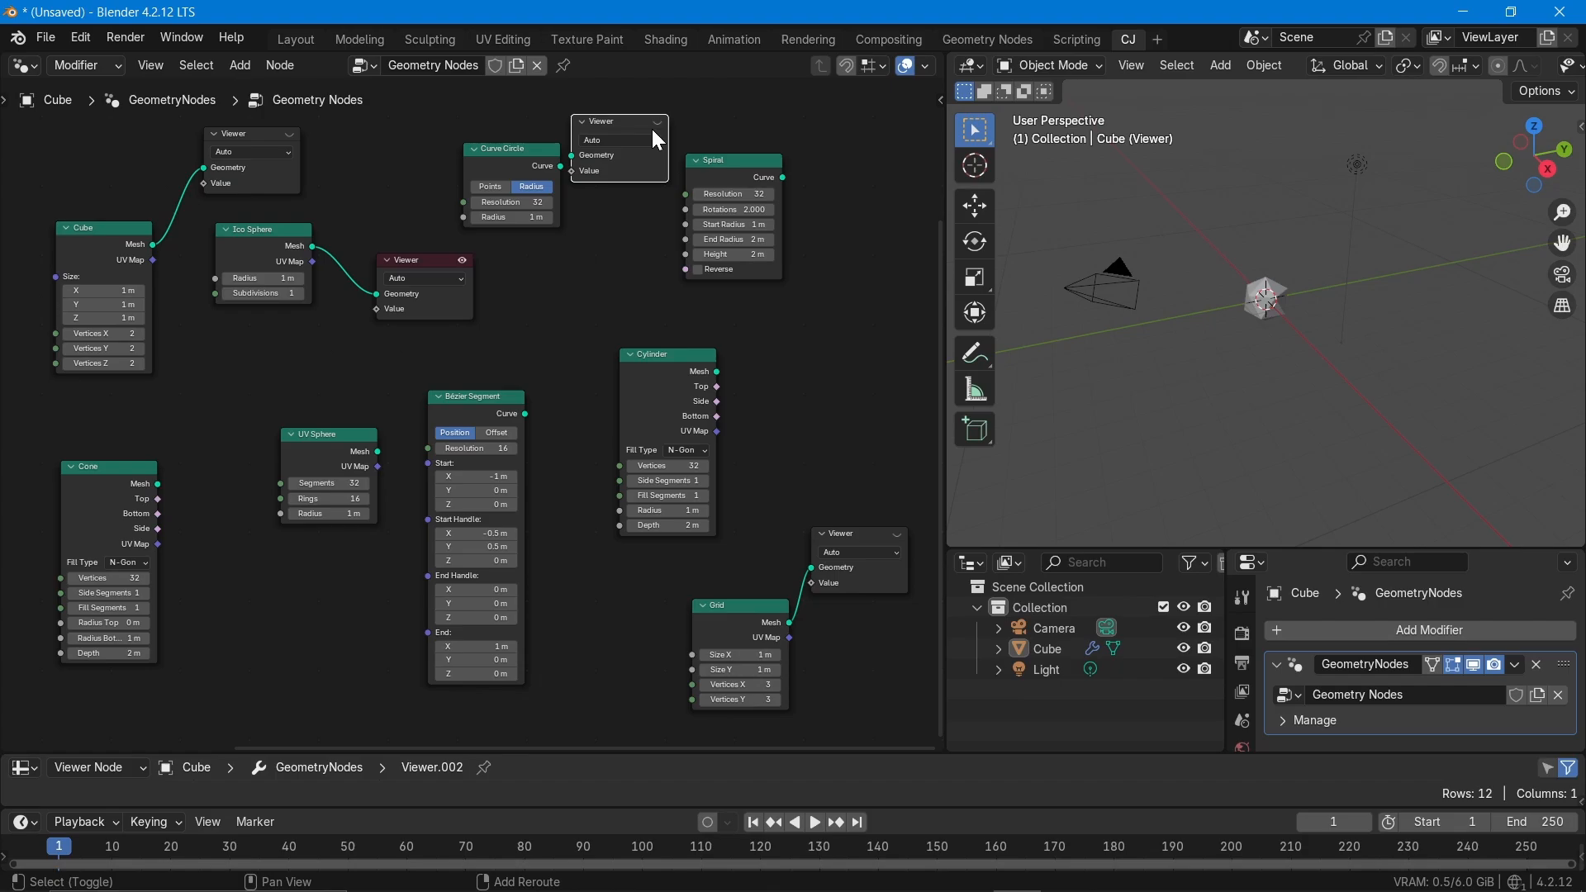
{"action": "key", "text": "shift+d"}
{"action": "left_click", "coordinate": [890, 203]}
{"action": "left_click_drag", "start_coordinate": [560, 166], "coordinate": [573, 155]}
{"action": "left_click_drag", "start_coordinate": [783, 178], "coordinate": [803, 219]}
{"action": "left_click", "coordinate": [800, 201]}
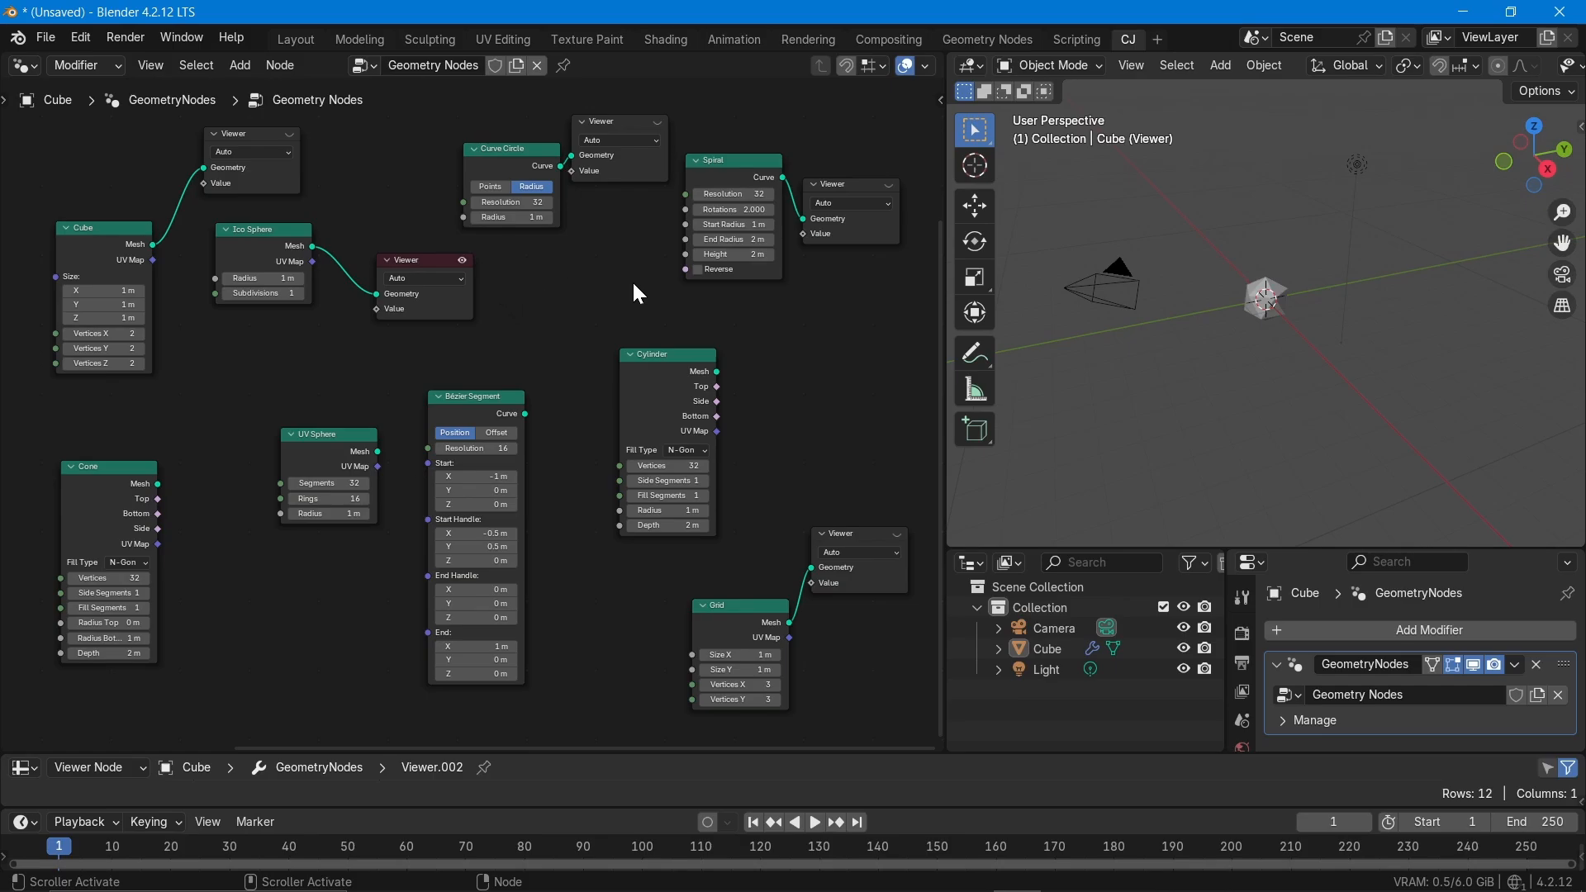
Link the Cylinder node to the active Viewer and move that Viewer farther right of the Cylinder.
{"action": "left_click", "coordinate": [671, 360]}
{"action": "right_click", "coordinate": [671, 360]}
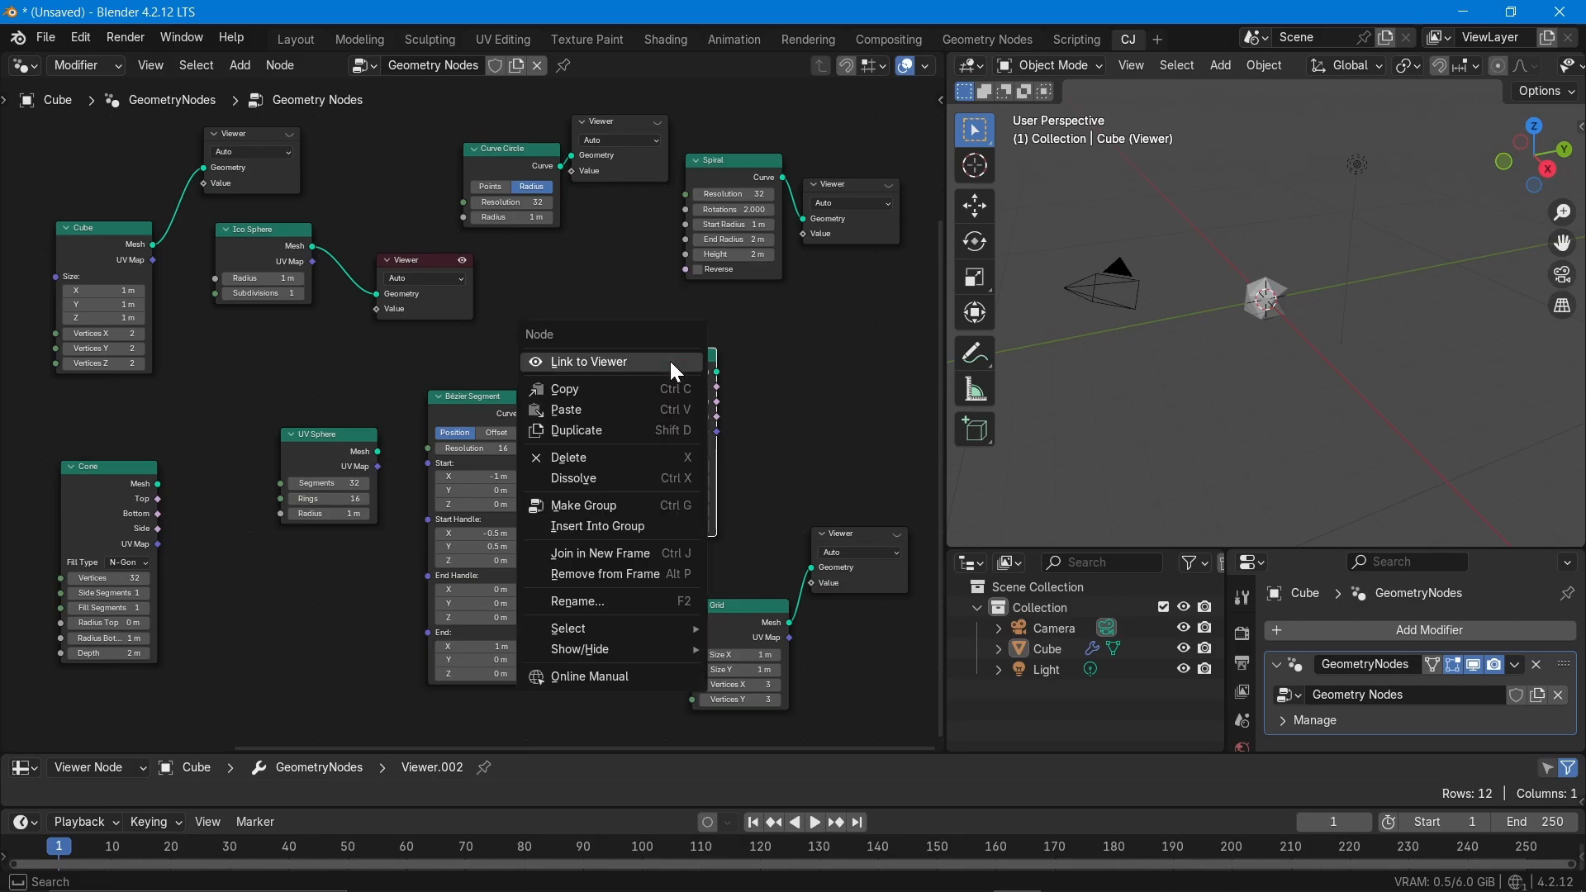
{"action": "left_click", "coordinate": [671, 360]}
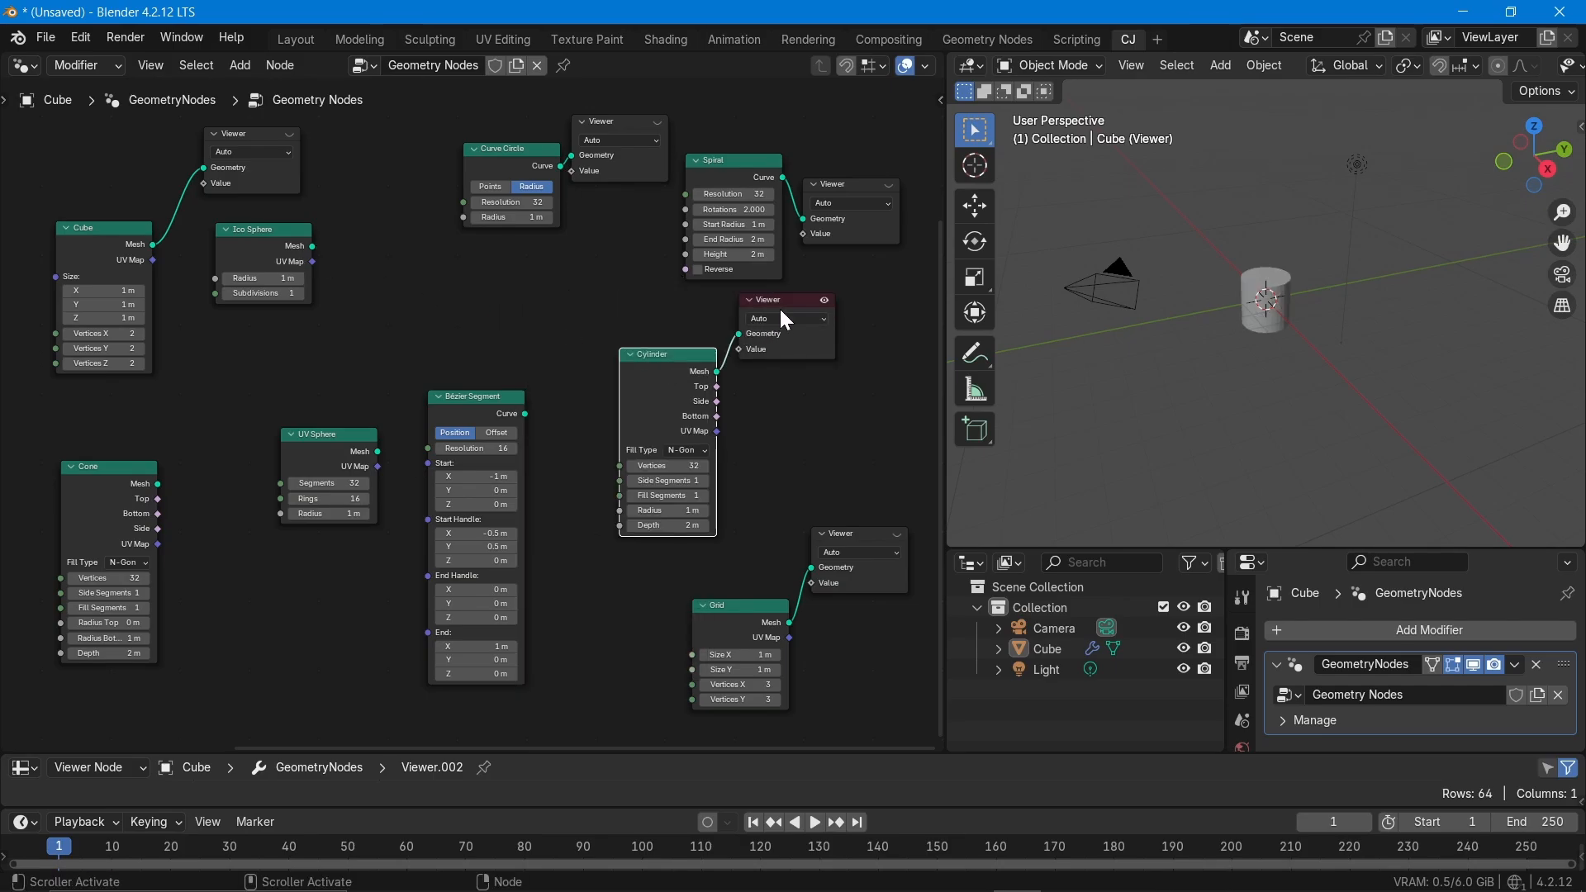
{"action": "left_click_drag", "start_coordinate": [780, 306], "coordinate": [858, 345]}
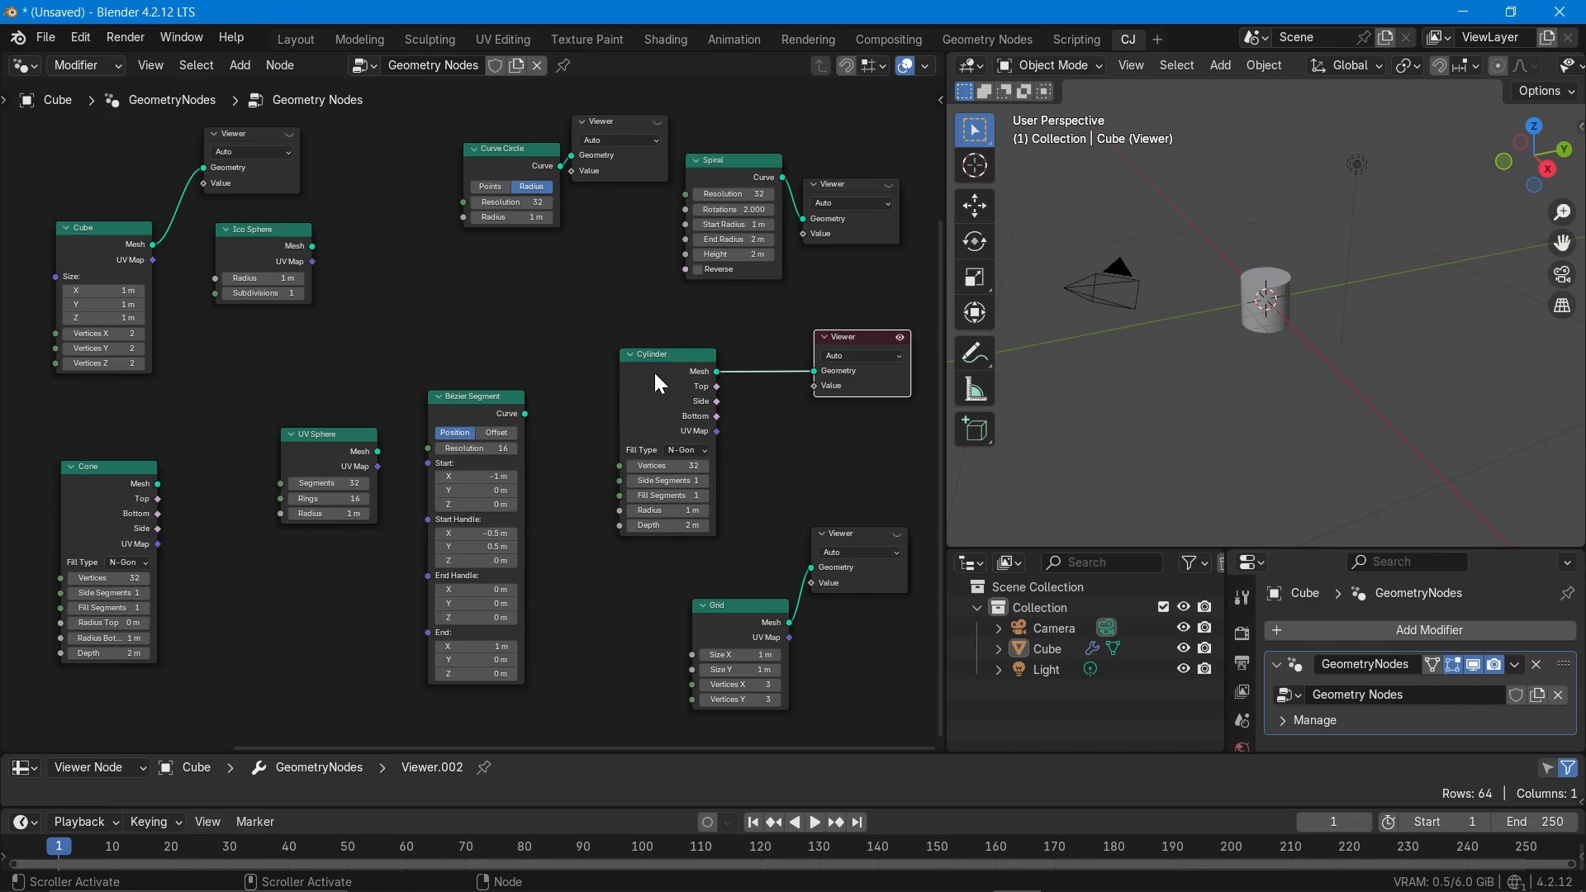
Save the file as 4.5LtsViewer in the CJ Academy folder.
{"action": "mouse_move", "coordinate": [729, 889]}
{"action": "left_click", "coordinate": [47, 33]}
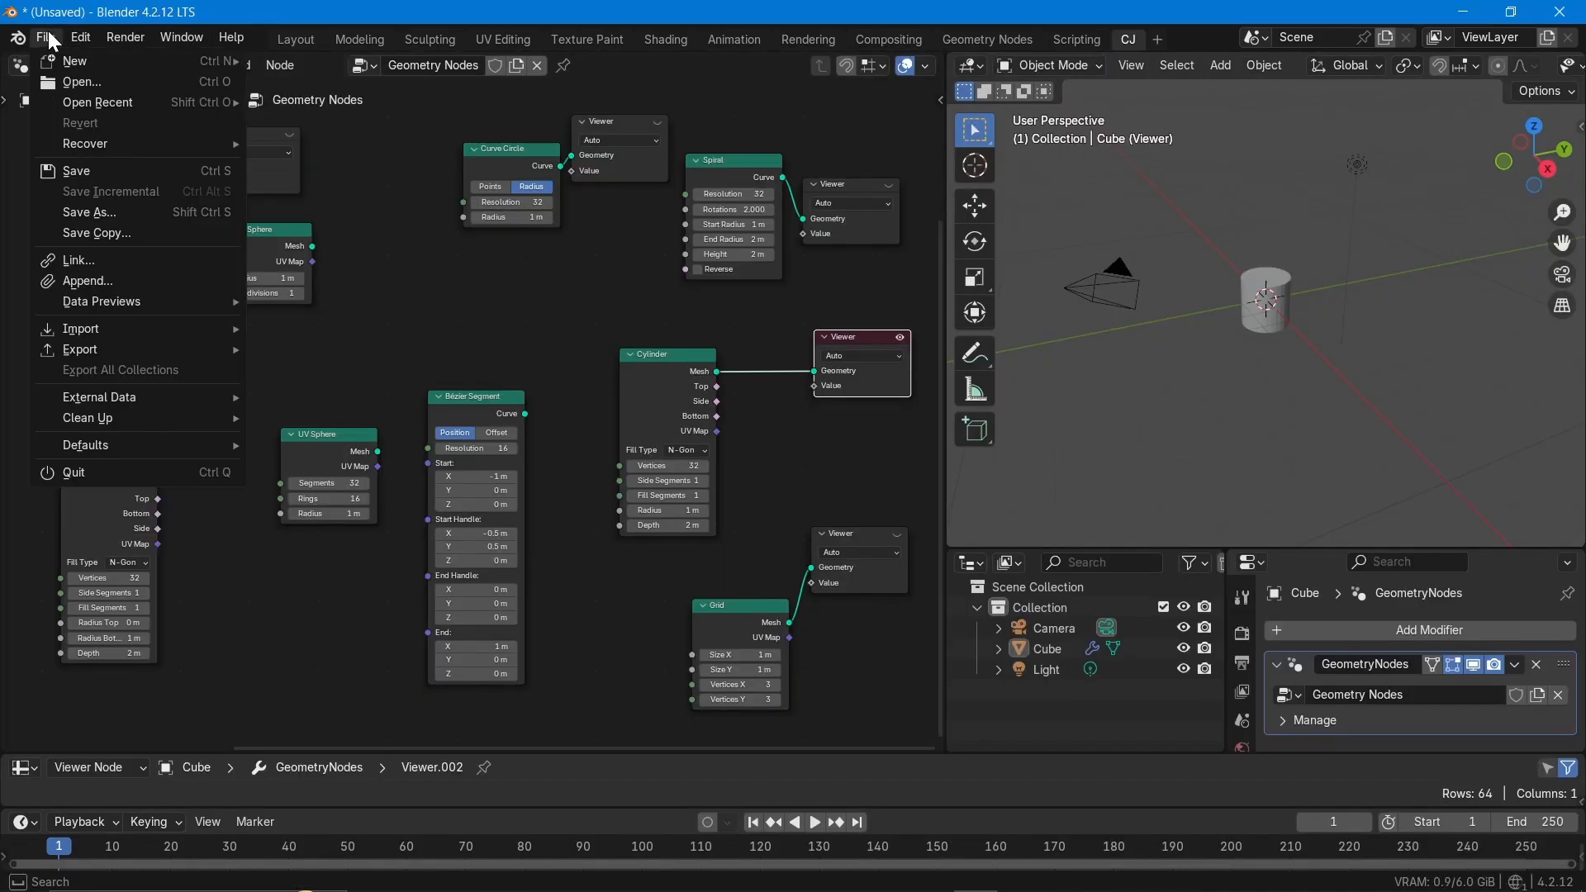
{"action": "left_click", "coordinate": [102, 171]}
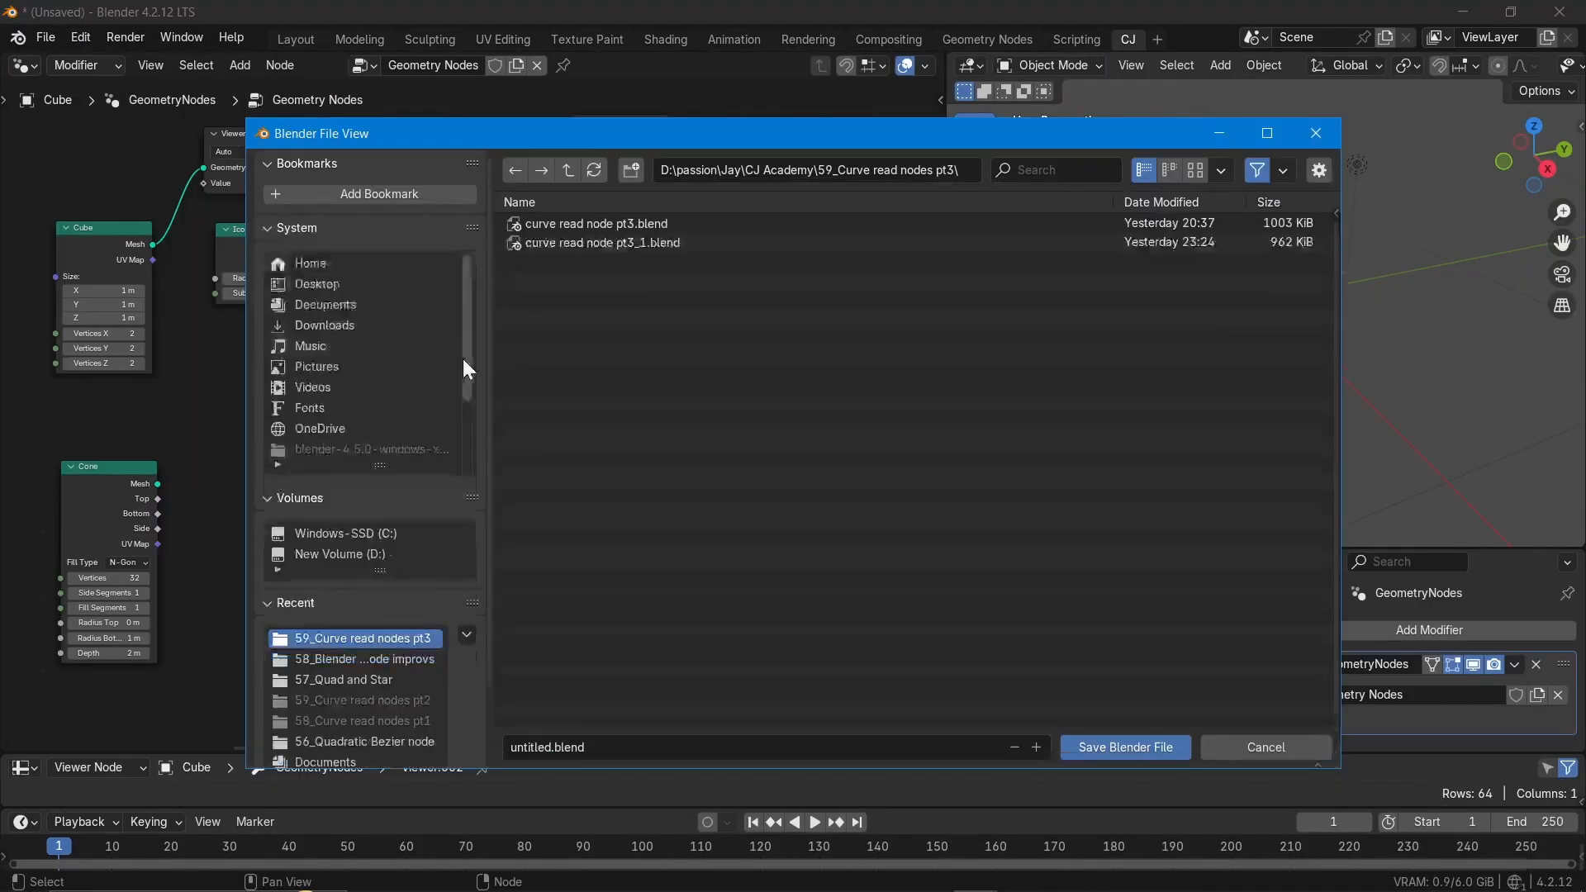
{"action": "left_click", "coordinate": [567, 171]}
{"action": "left_click", "coordinate": [646, 746]}
{"action": "type", "text": "4.5lts"}
{"action": "key", "text": "BackSpace"}
{"action": "key", "text": "BackSpace"}
{"action": "key", "text": "BackSpace"}
{"action": "type", "text": "LtsViewer"}
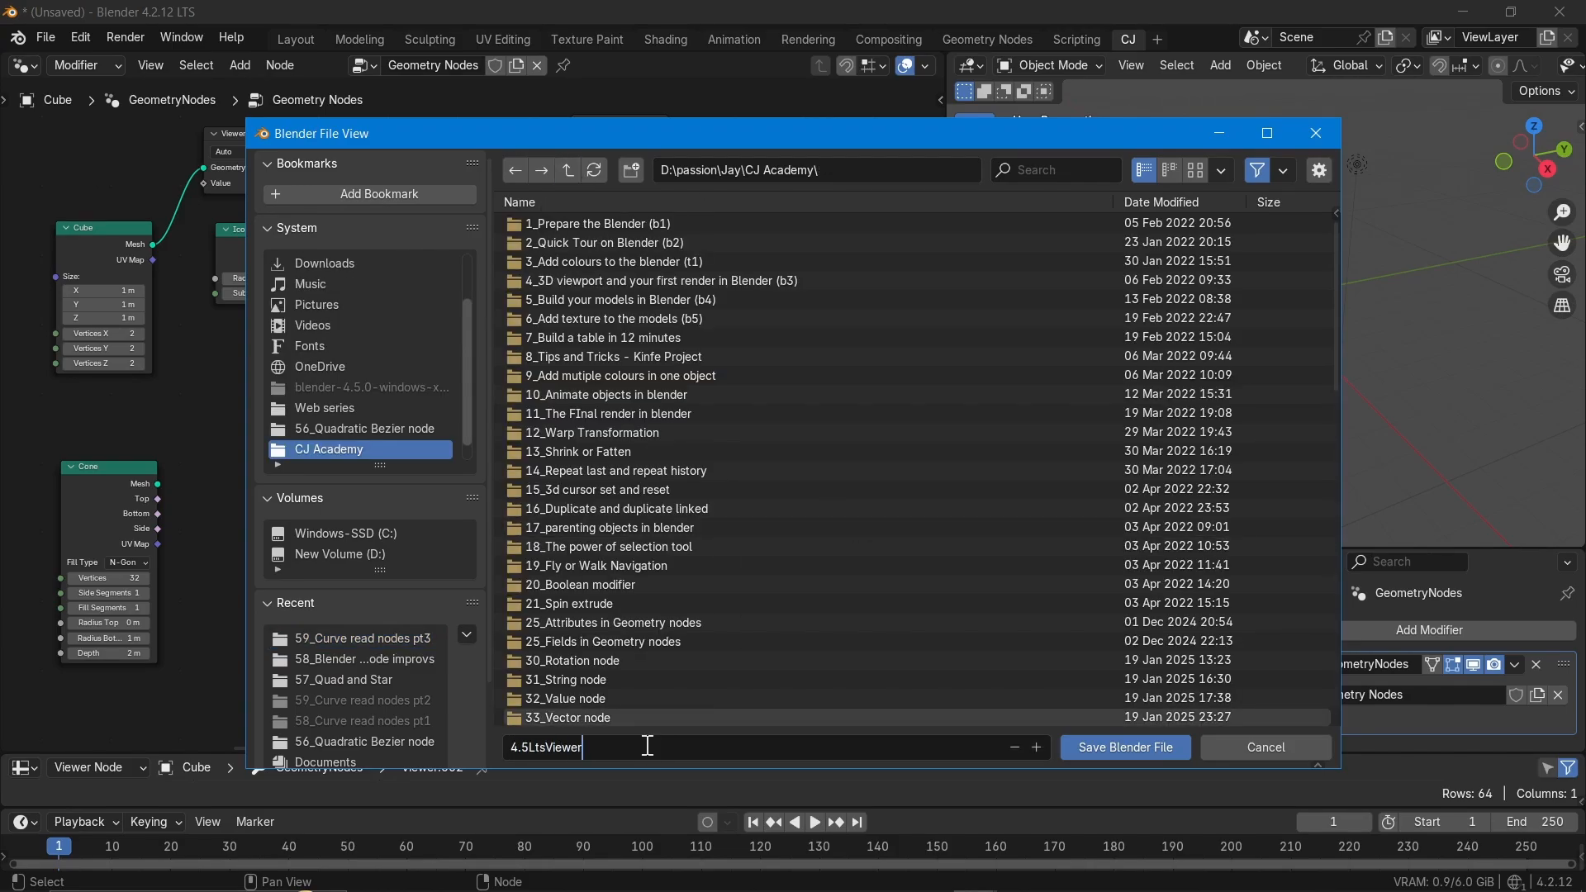
{"action": "key", "text": "Return"}
Switch to Blender 4.5 and open the saved 4.5LtsViewer.blend file.
{"action": "key", "text": "alt+Tab"}
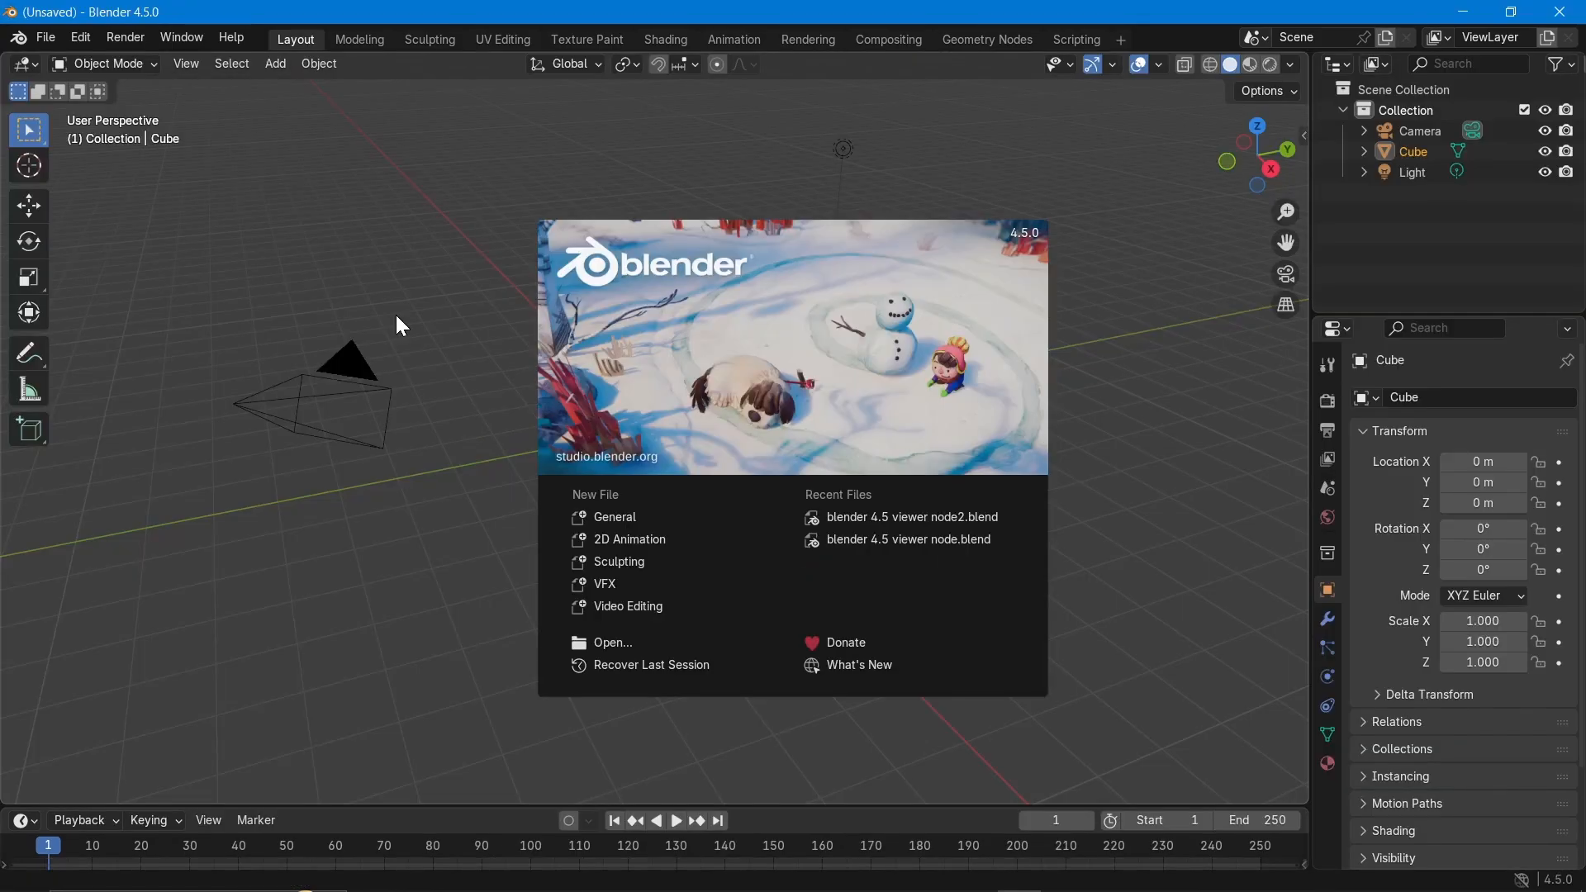
{"action": "left_click", "coordinate": [527, 253]}
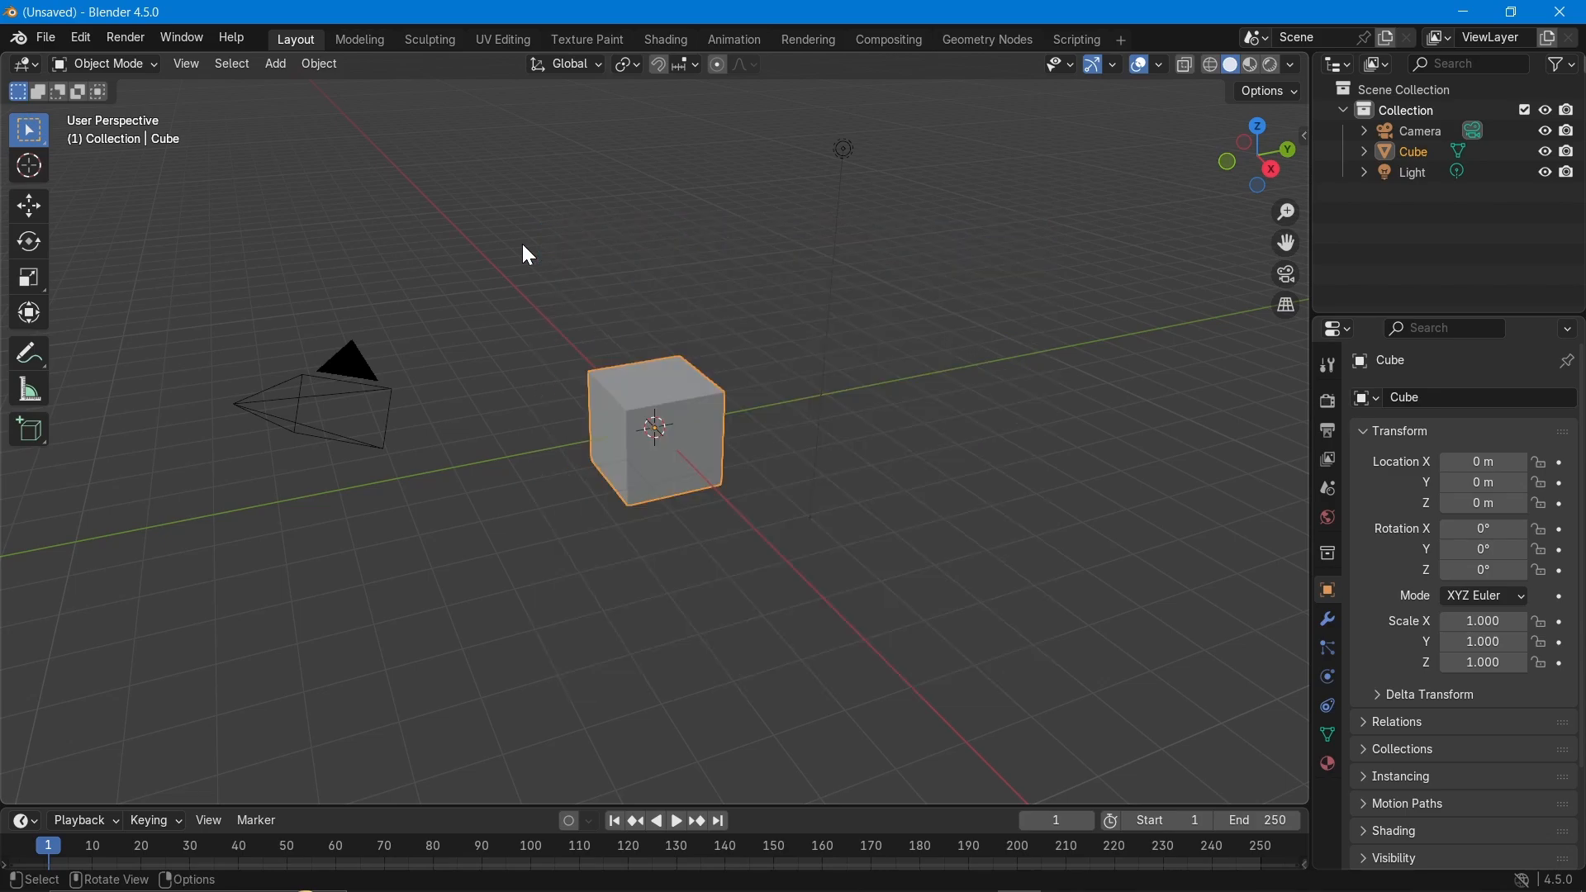
{"action": "left_click", "coordinate": [48, 33]}
{"action": "mouse_move", "coordinate": [74, 107]}
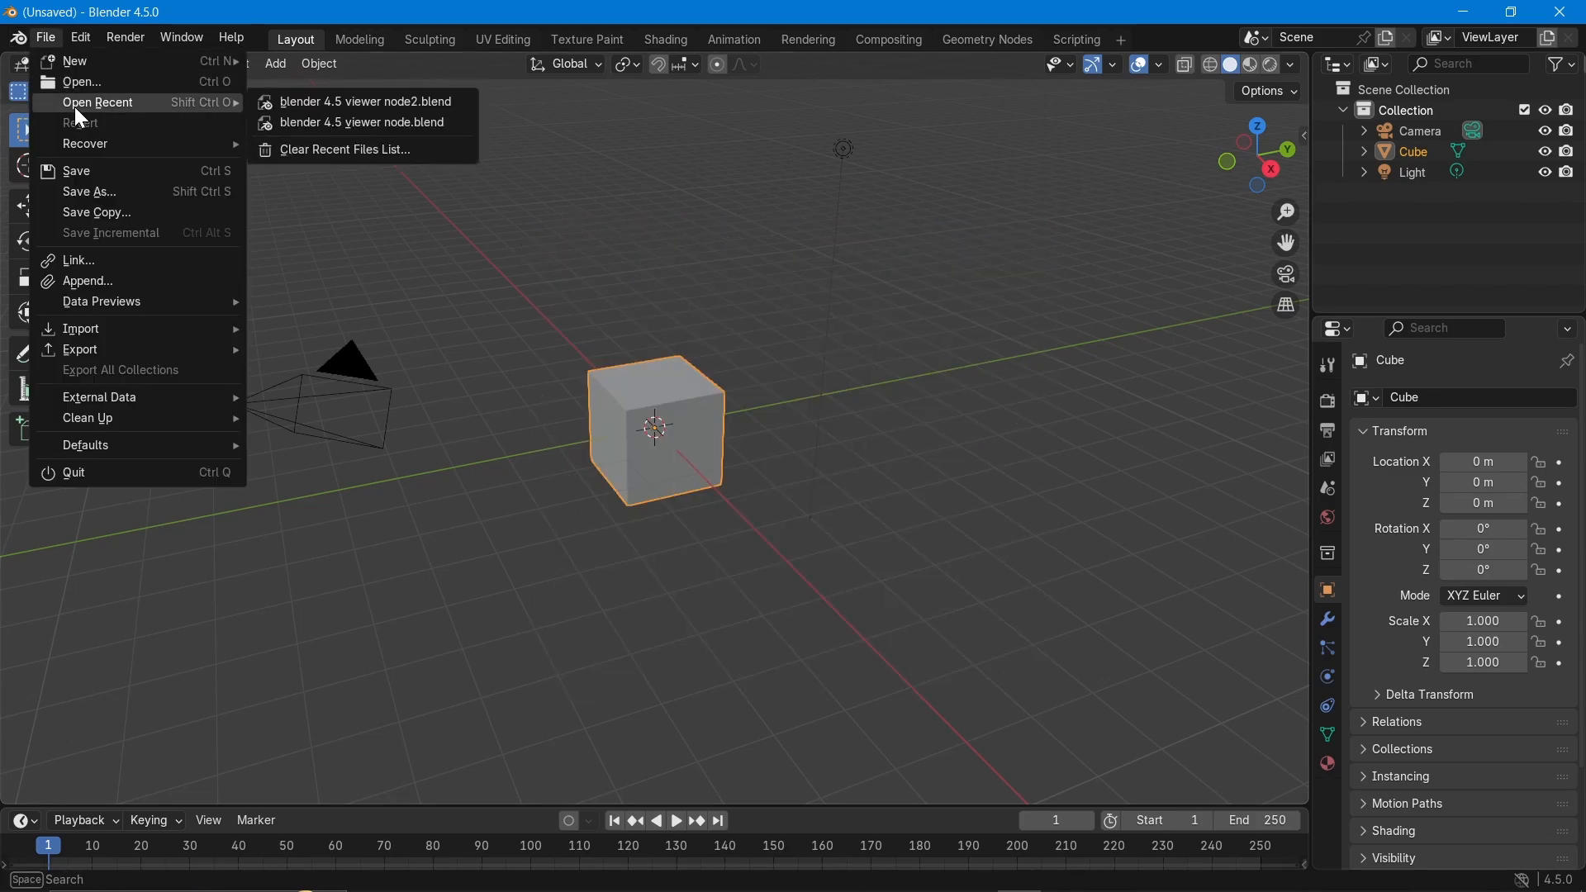
{"action": "left_click", "coordinate": [104, 82]}
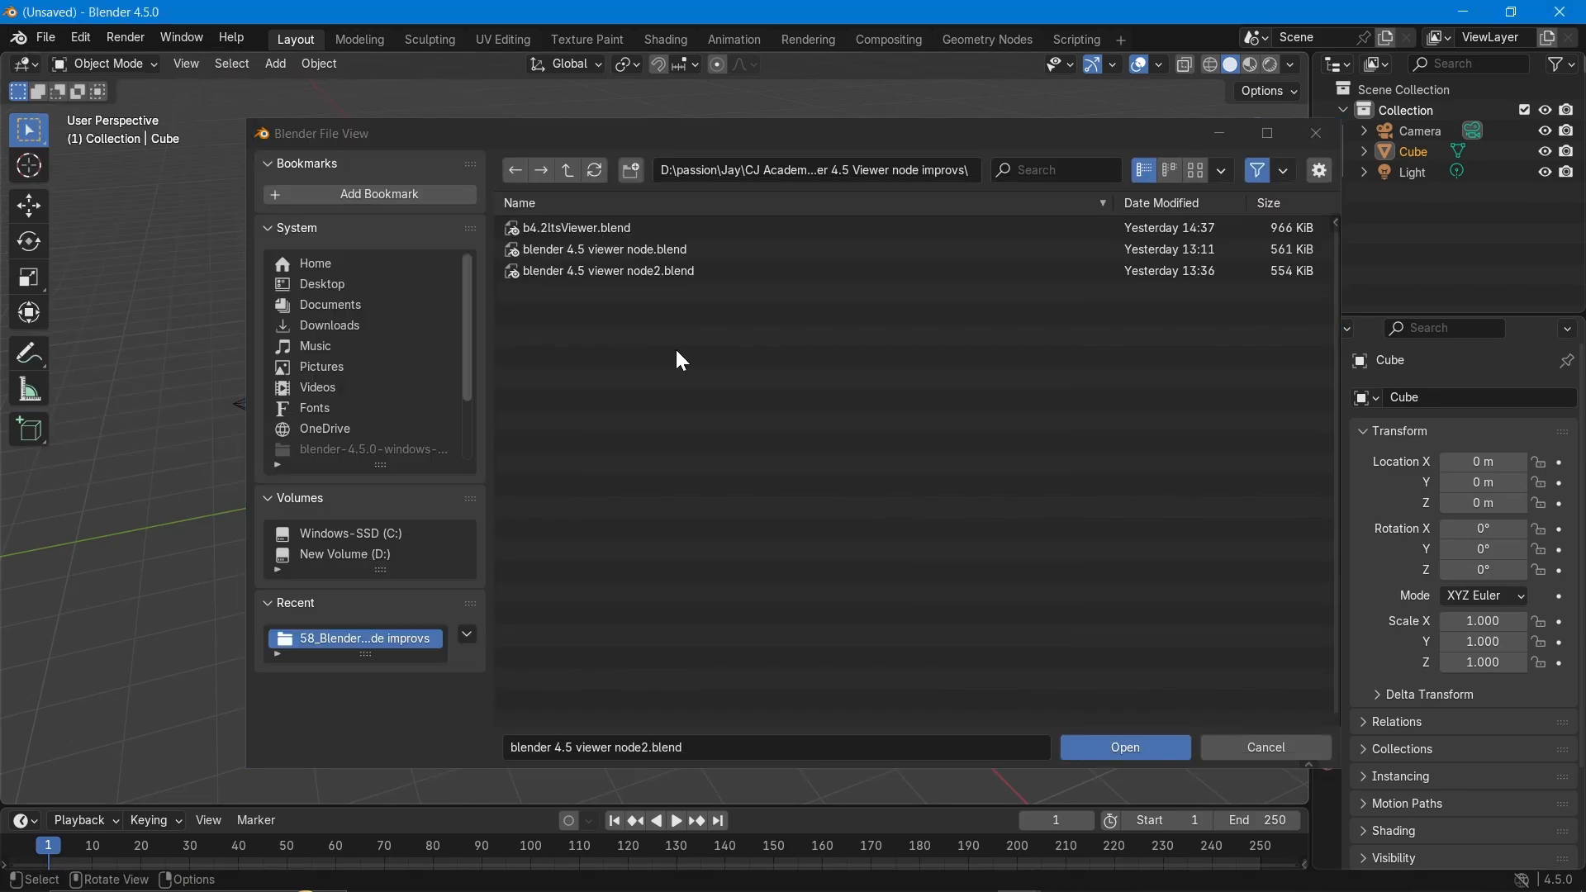
{"action": "left_click", "coordinate": [584, 456]}
{"action": "left_click", "coordinate": [1124, 748]}
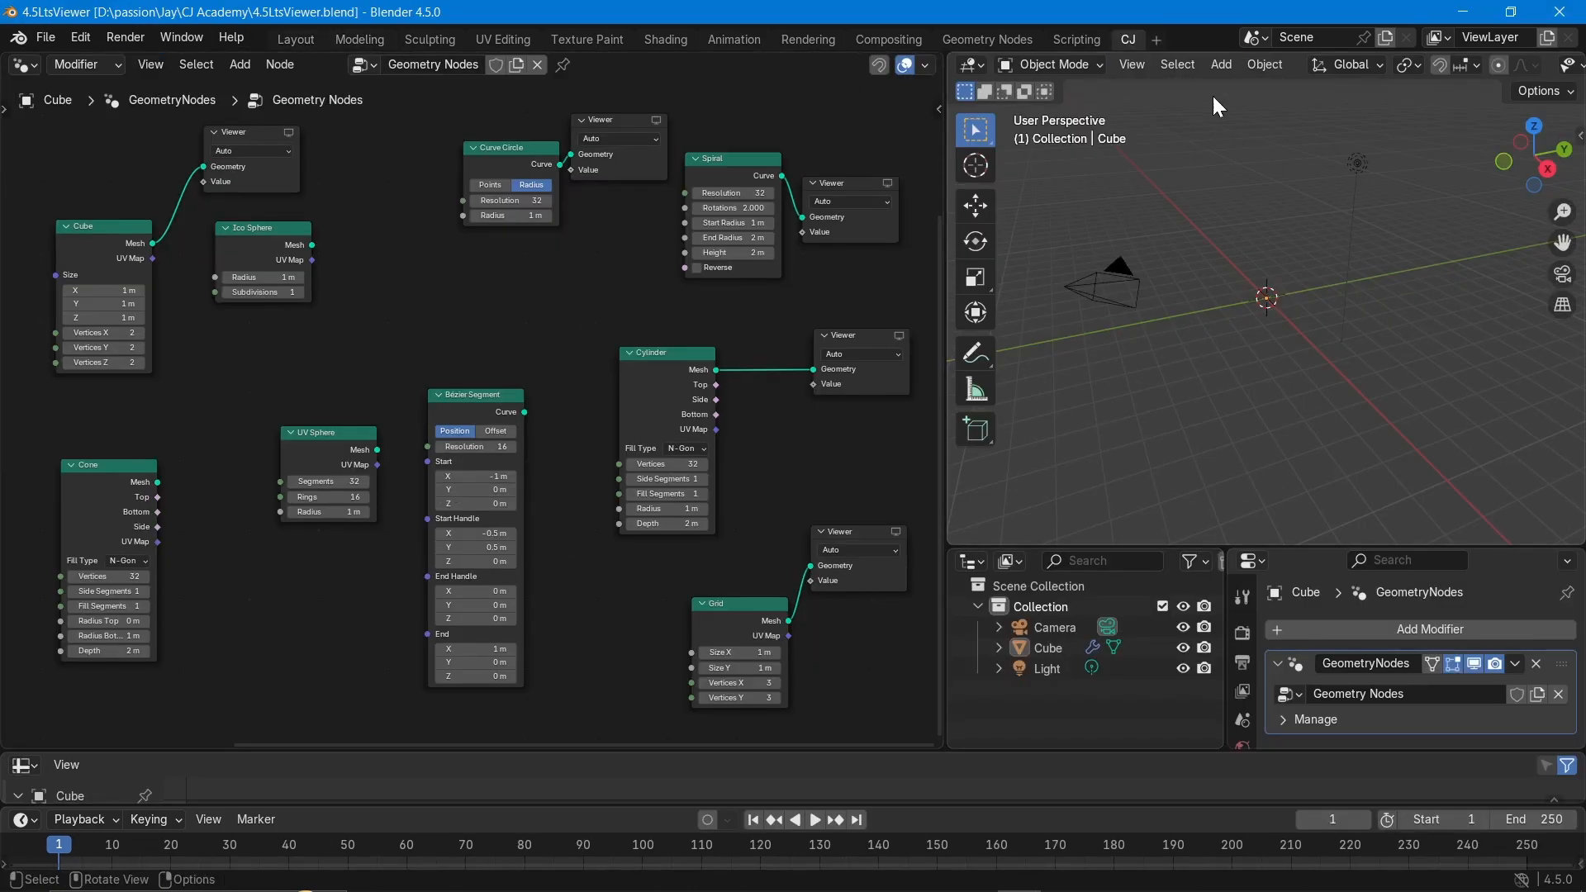
Return to Blender 4.2 and toggle the preview of the Viewer connected to the Cube node.
{"action": "scroll", "coordinate": [241, 240], "scroll_direction": "up", "scroll_amount": 2}
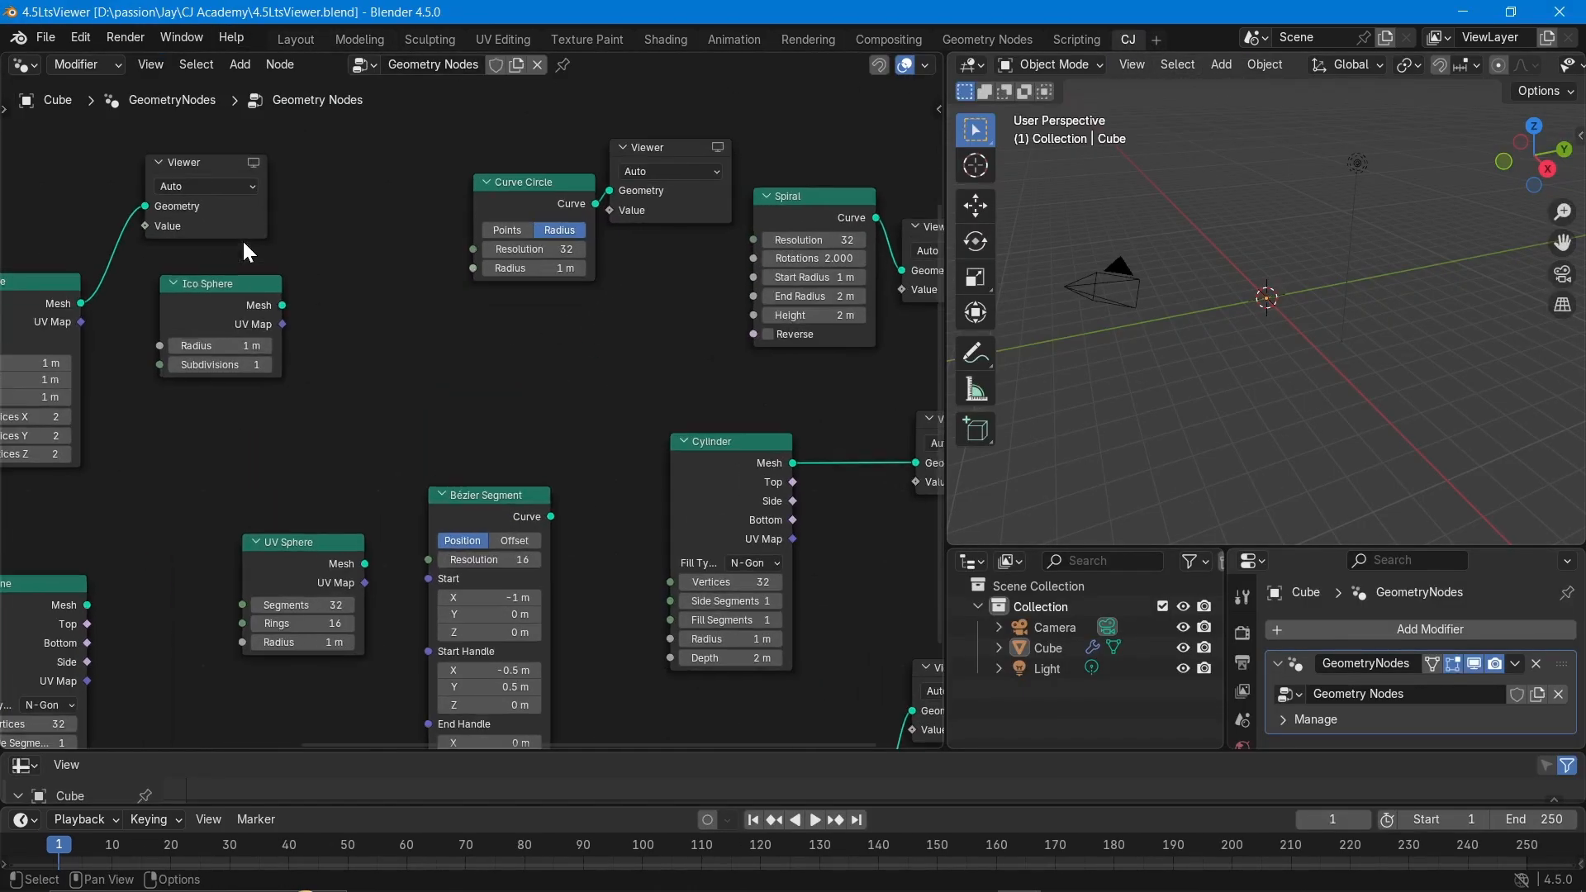
{"action": "scroll", "coordinate": [236, 290], "scroll_direction": "down", "scroll_amount": 2}
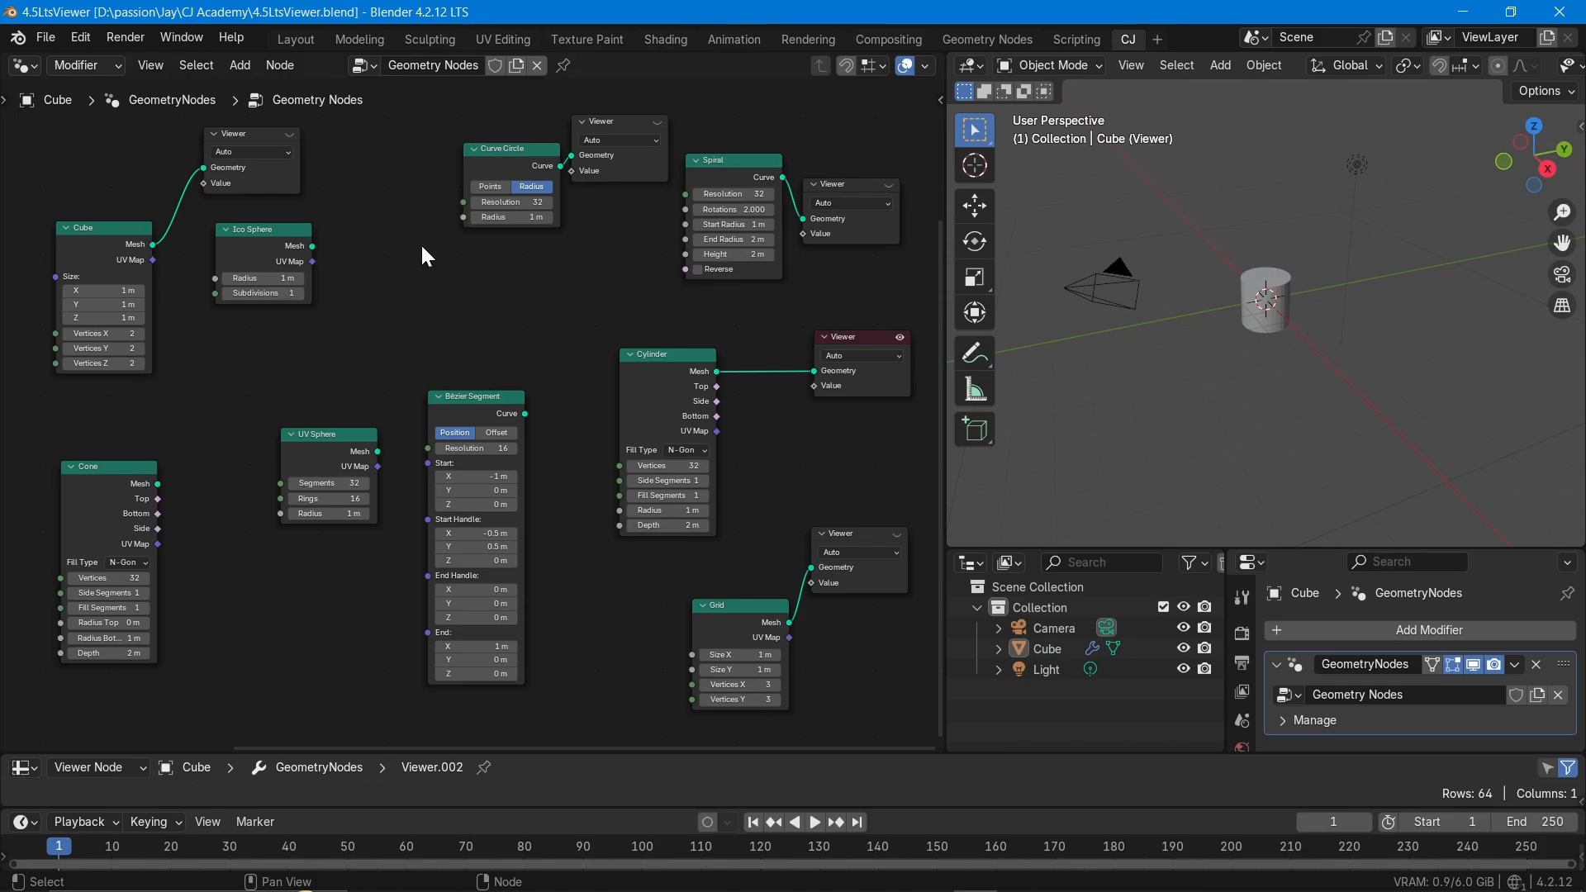
{"action": "scroll", "coordinate": [330, 198], "scroll_direction": "up", "scroll_amount": 1, "text": "shift"}
{"action": "scroll", "coordinate": [264, 146], "scroll_direction": "up", "scroll_amount": 3}
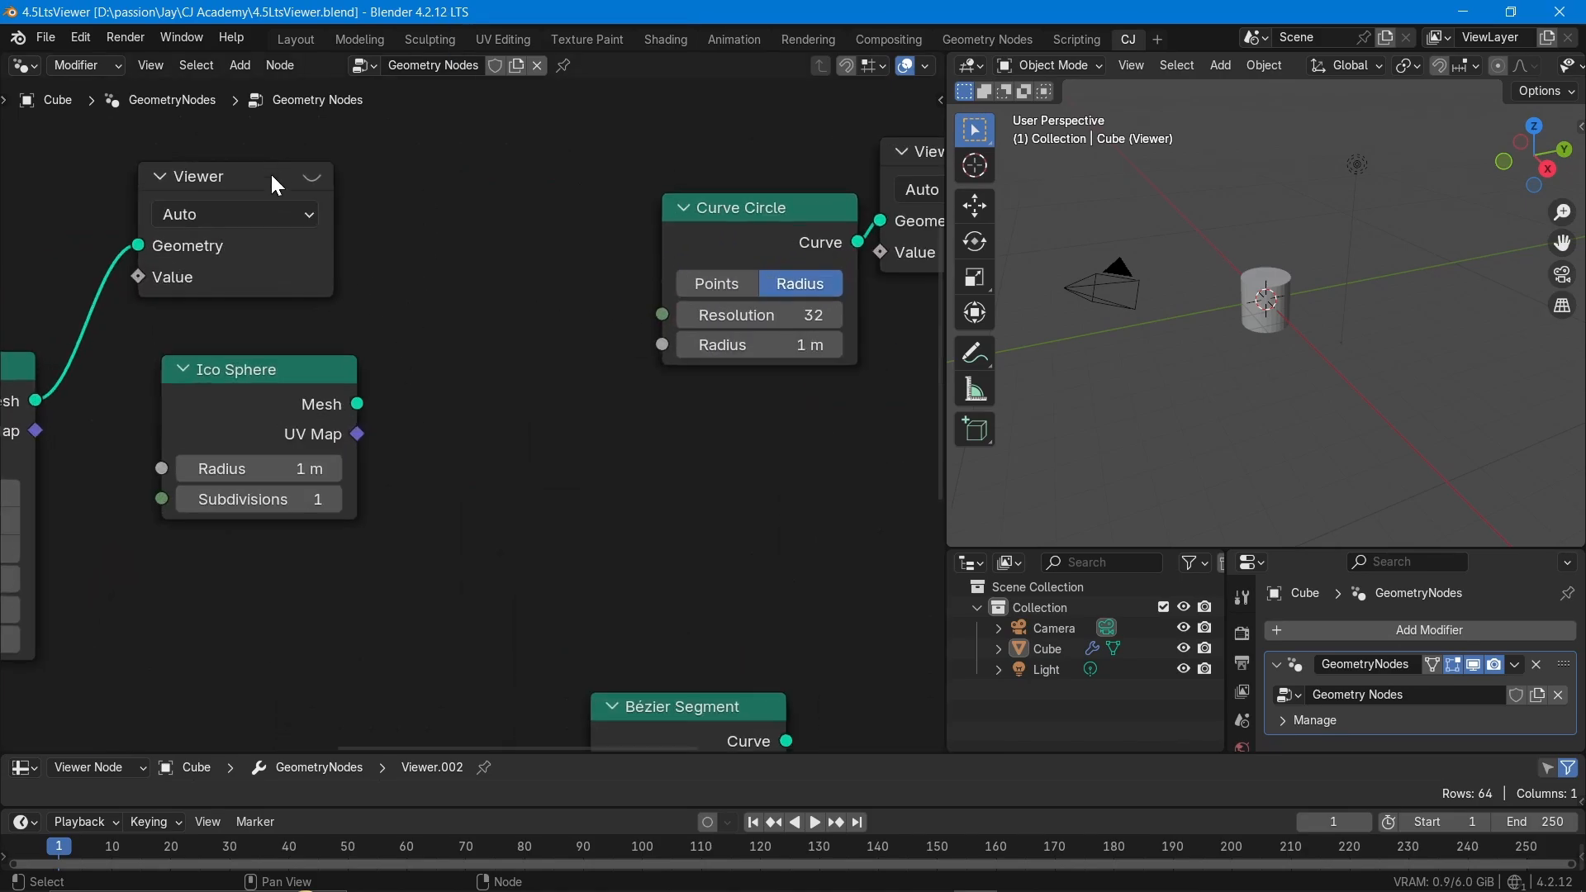
{"action": "left_click", "coordinate": [315, 177]}
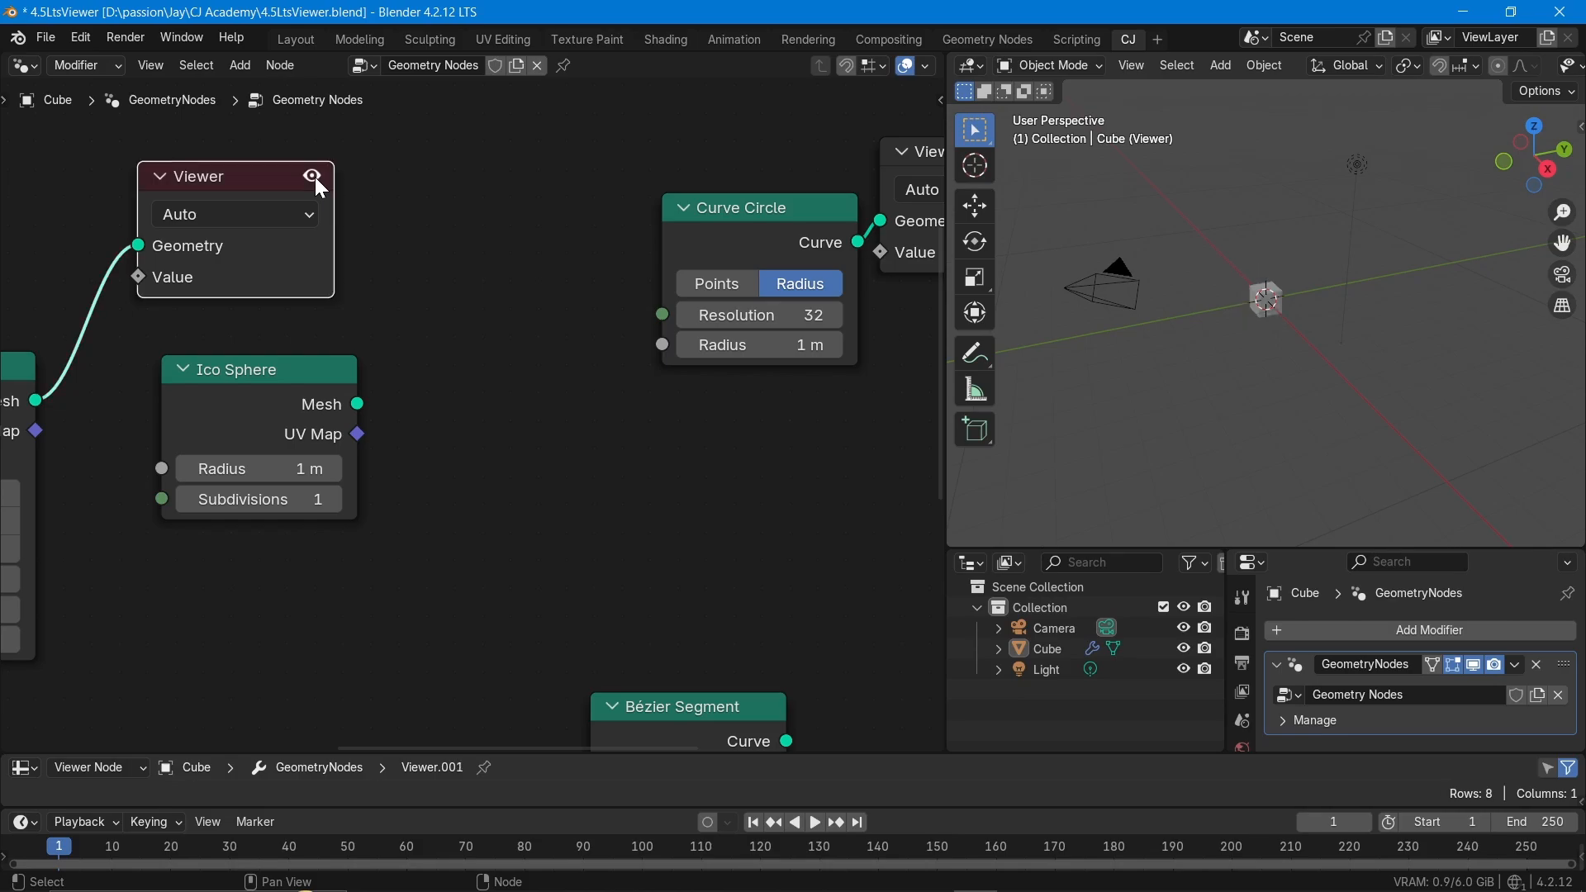
{"action": "left_click", "coordinate": [315, 176]}
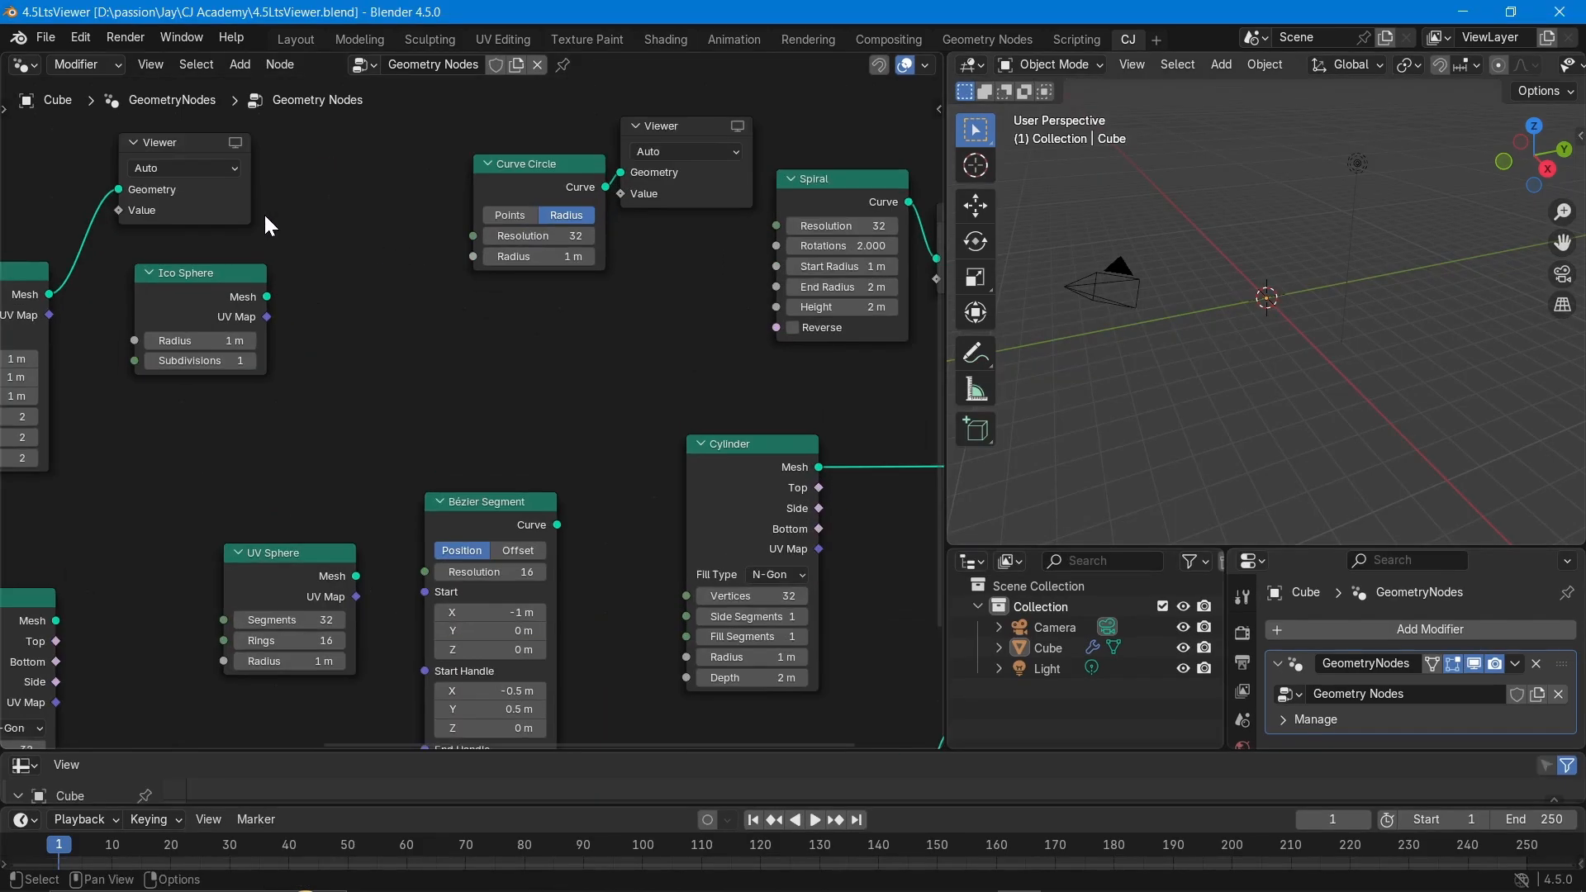
Examine the headers of the Viewer nodes connected to the Cube, Curve Circle, Spiral, Cylinder and Grid nodes in Blender 4.5.
{"action": "scroll", "coordinate": [364, 336], "scroll_direction": "up", "scroll_amount": 2}
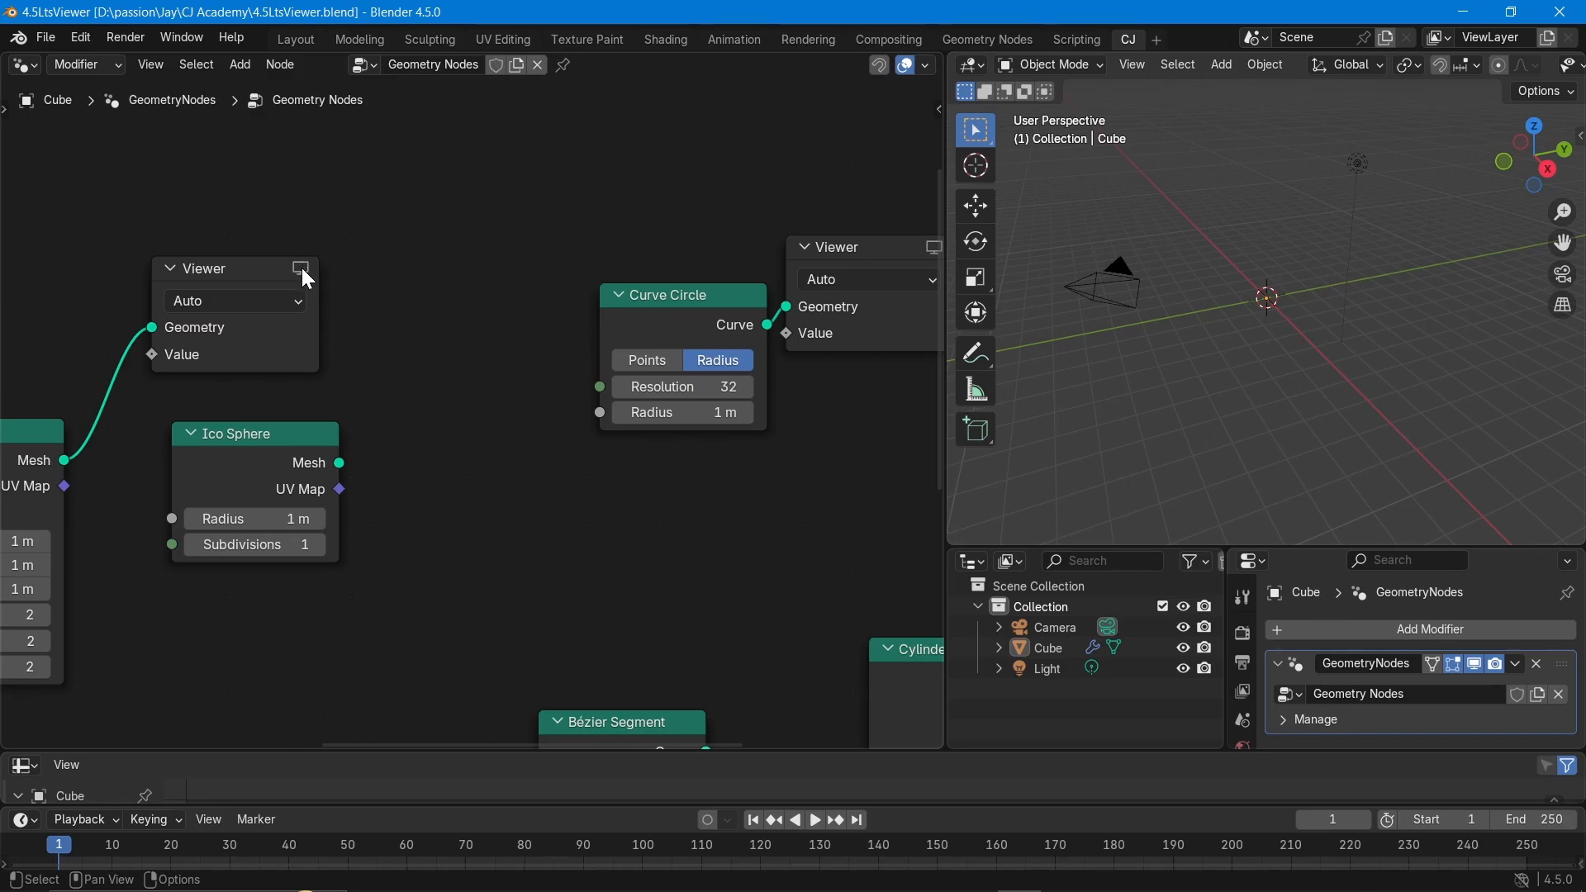
{"action": "middle_click_drag", "start_coordinate": [756, 560], "coordinate": [506, 506]}
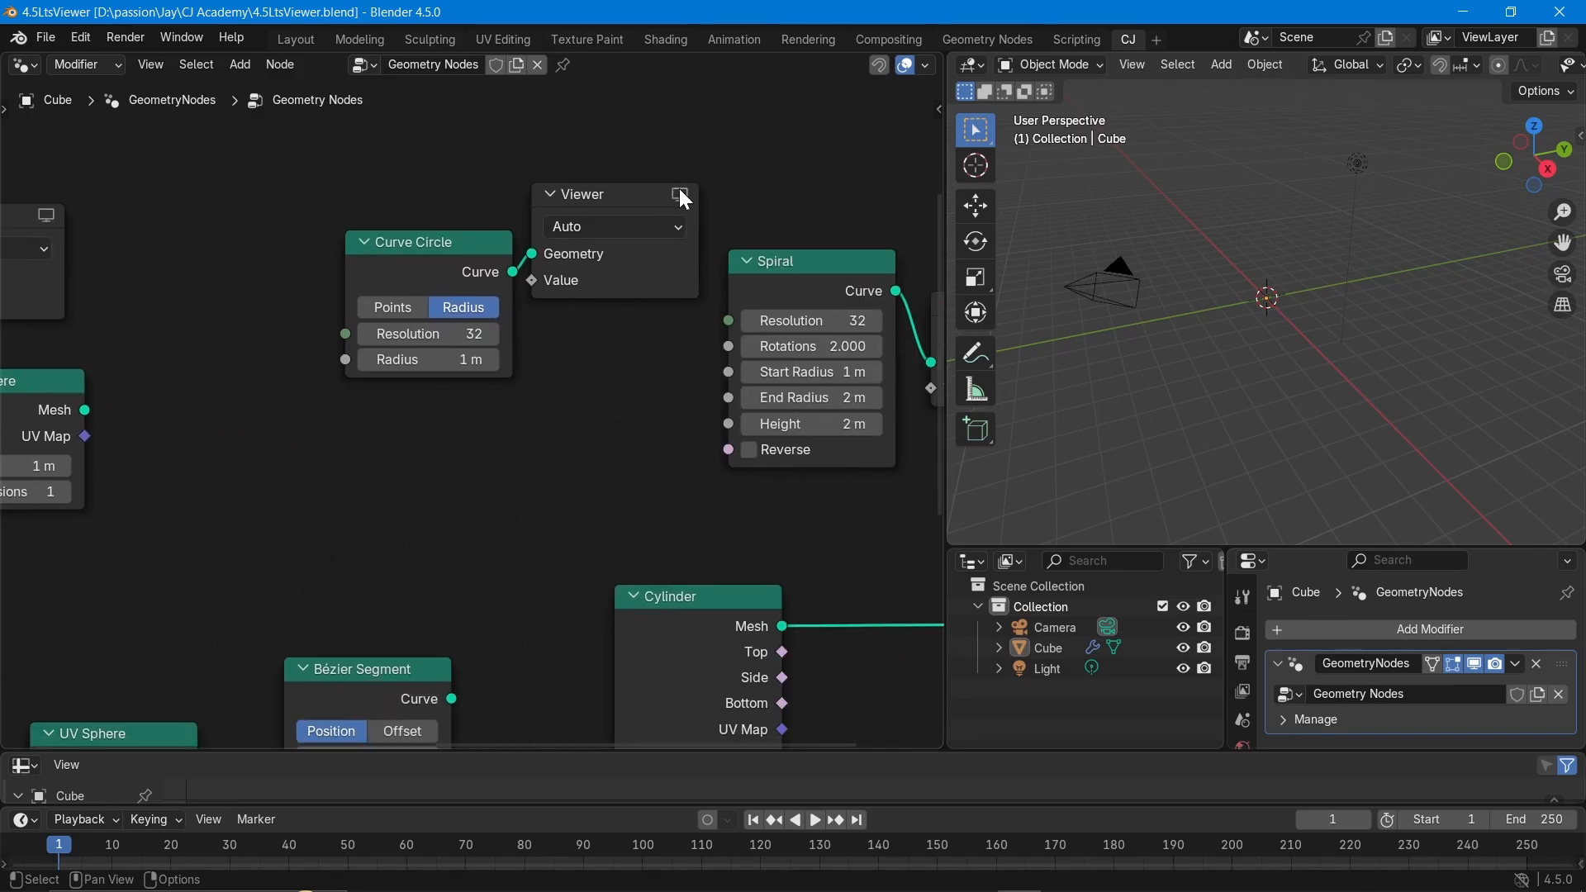
{"action": "scroll", "coordinate": [152, 480], "scroll_direction": "down", "scroll_amount": 3}
{"action": "middle_click_drag", "start_coordinate": [201, 433], "coordinate": [474, 255]}
{"action": "scroll", "coordinate": [363, 339], "scroll_direction": "down", "scroll_amount": 2}
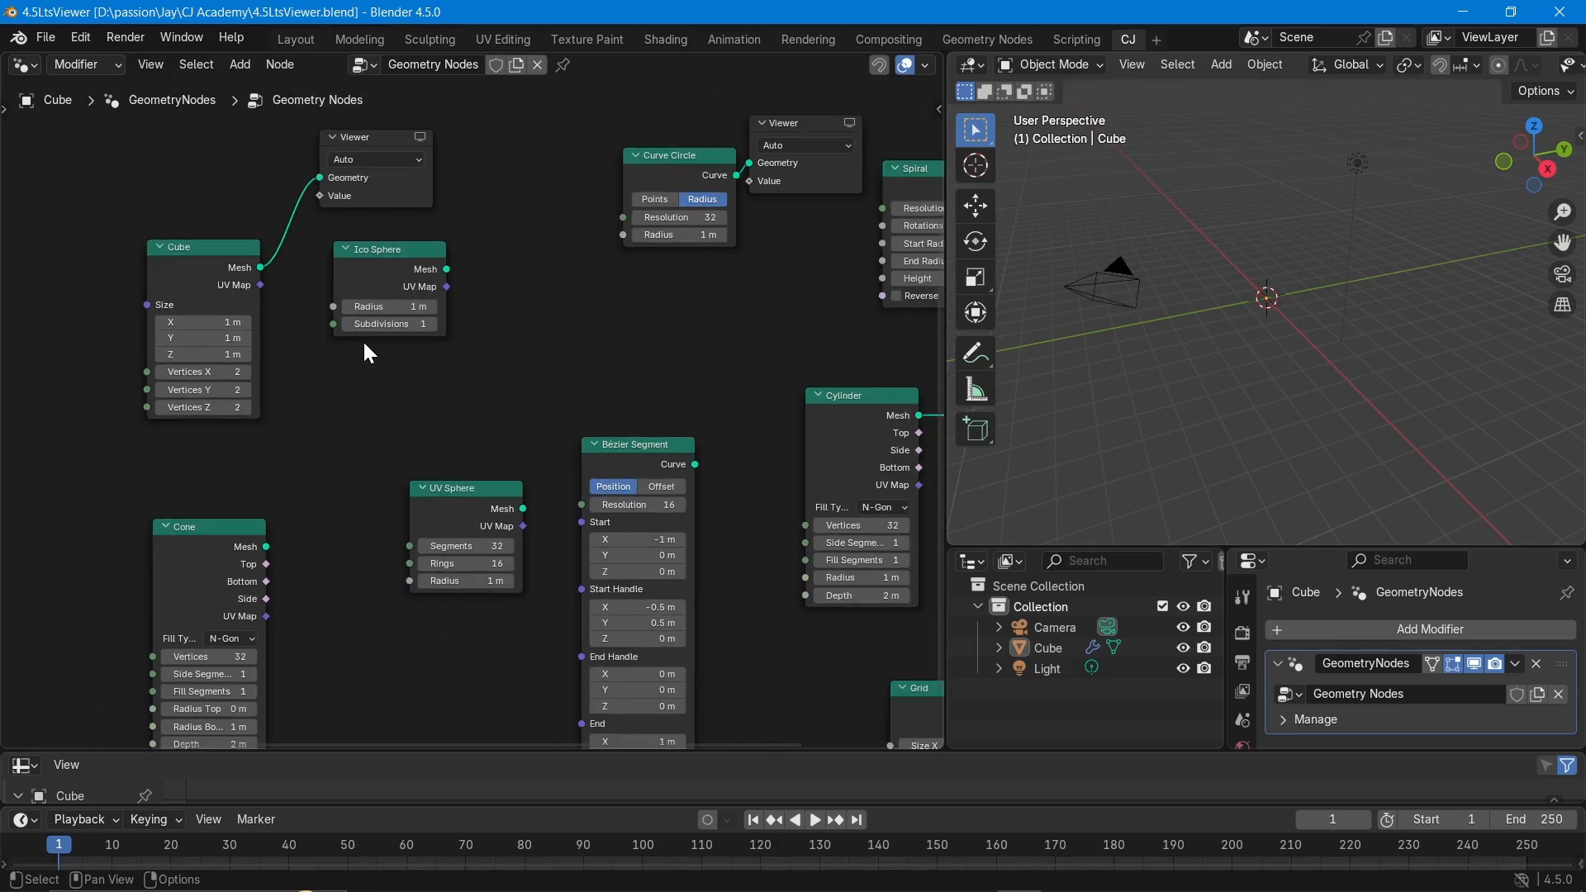
{"action": "scroll", "coordinate": [363, 393], "scroll_direction": "down", "scroll_amount": 2}
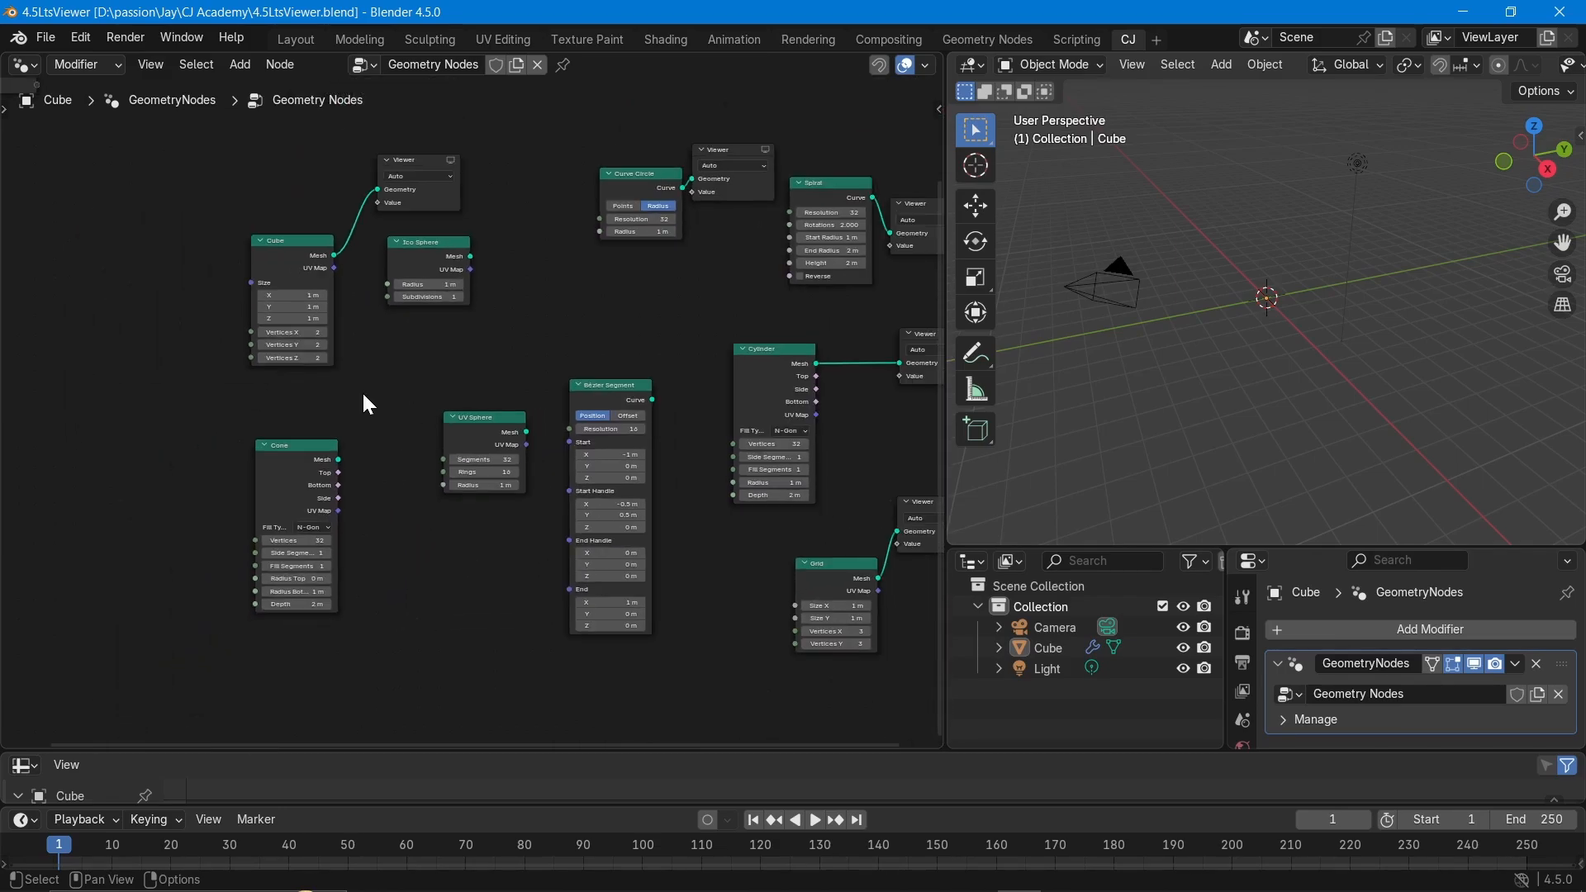
{"action": "middle_click_drag", "start_coordinate": [499, 173], "coordinate": [448, 248]}
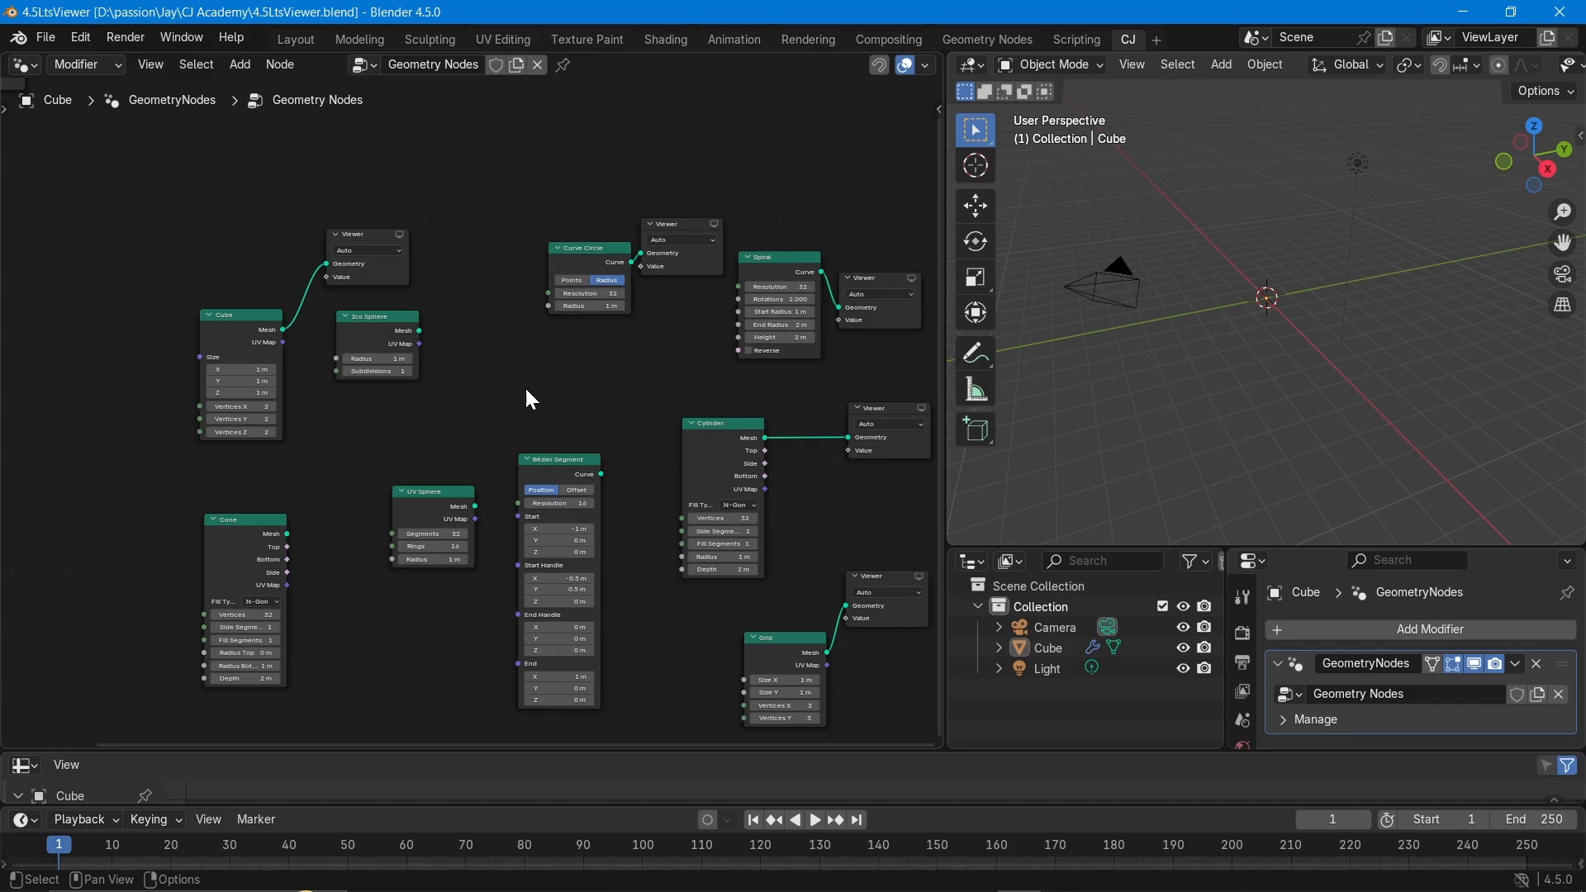
{"action": "middle_click_drag", "start_coordinate": [531, 400], "coordinate": [460, 347]}
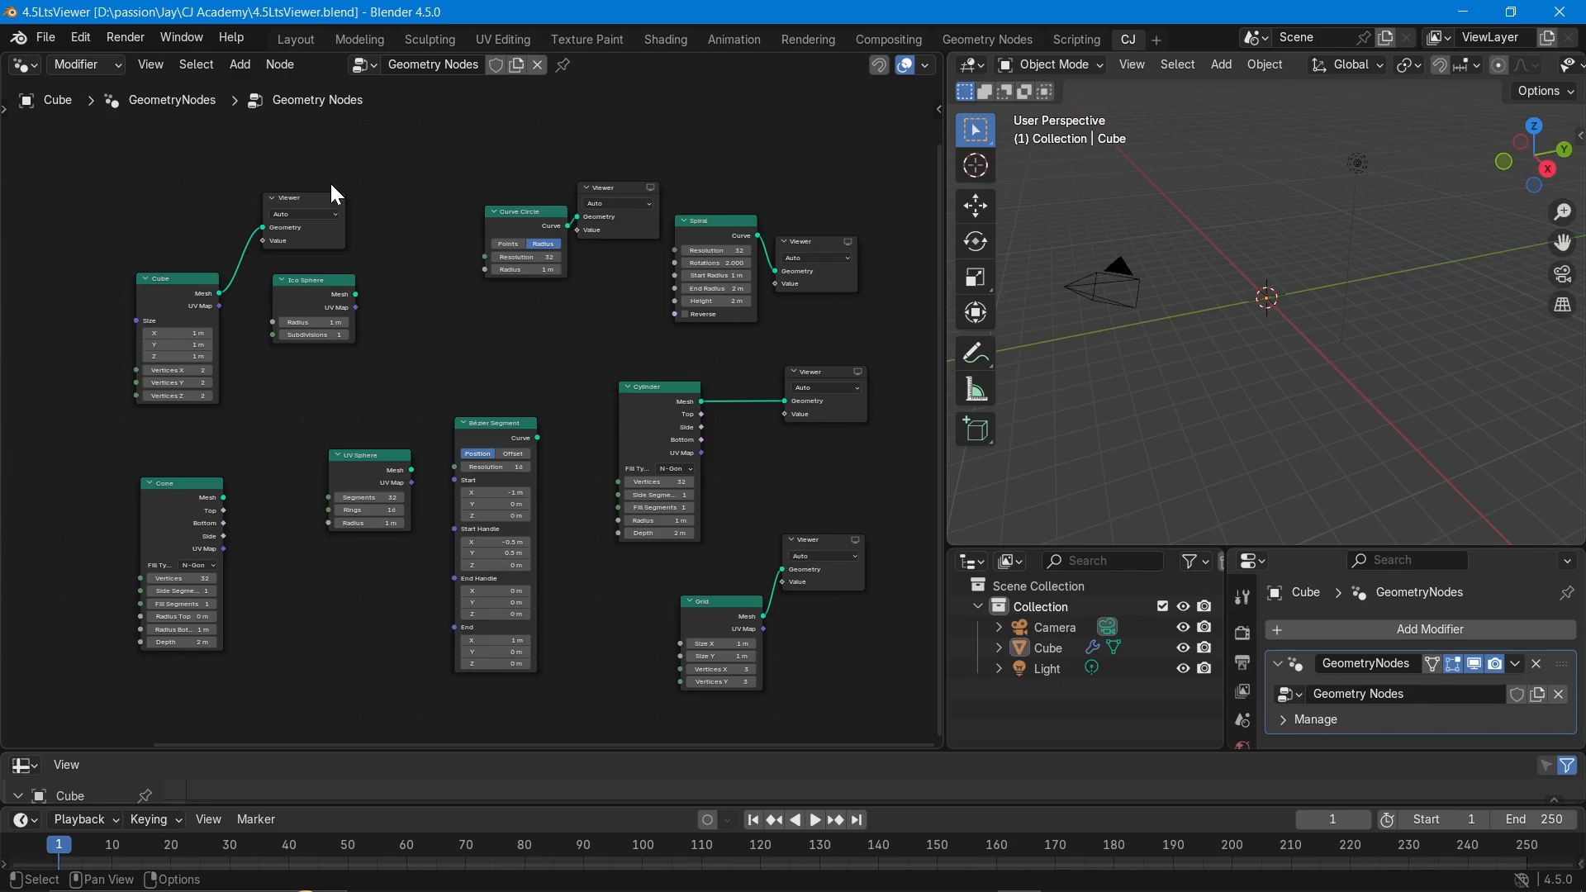
Activate the Viewer connected to the Cube node, assign it viewer shortcut 1, and inspect the number in its header.
{"action": "left_click", "coordinate": [298, 200]}
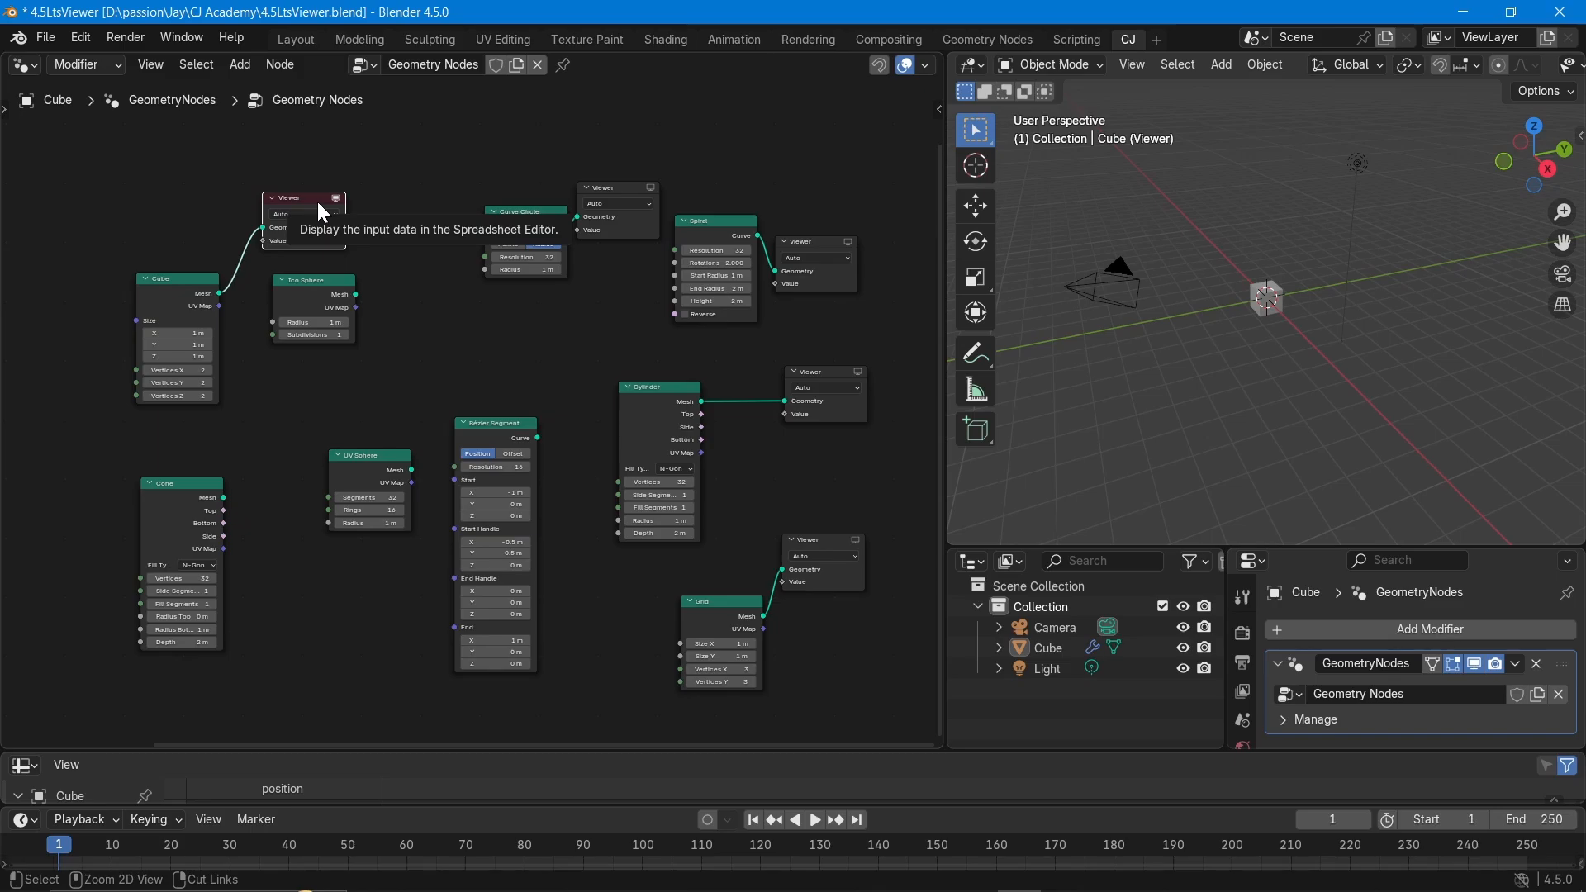
{"action": "key", "text": "ctrl+1"}
{"action": "scroll", "coordinate": [319, 212], "scroll_direction": "up", "scroll_amount": 2}
{"action": "middle_click_drag", "start_coordinate": [305, 191], "coordinate": [423, 376]}
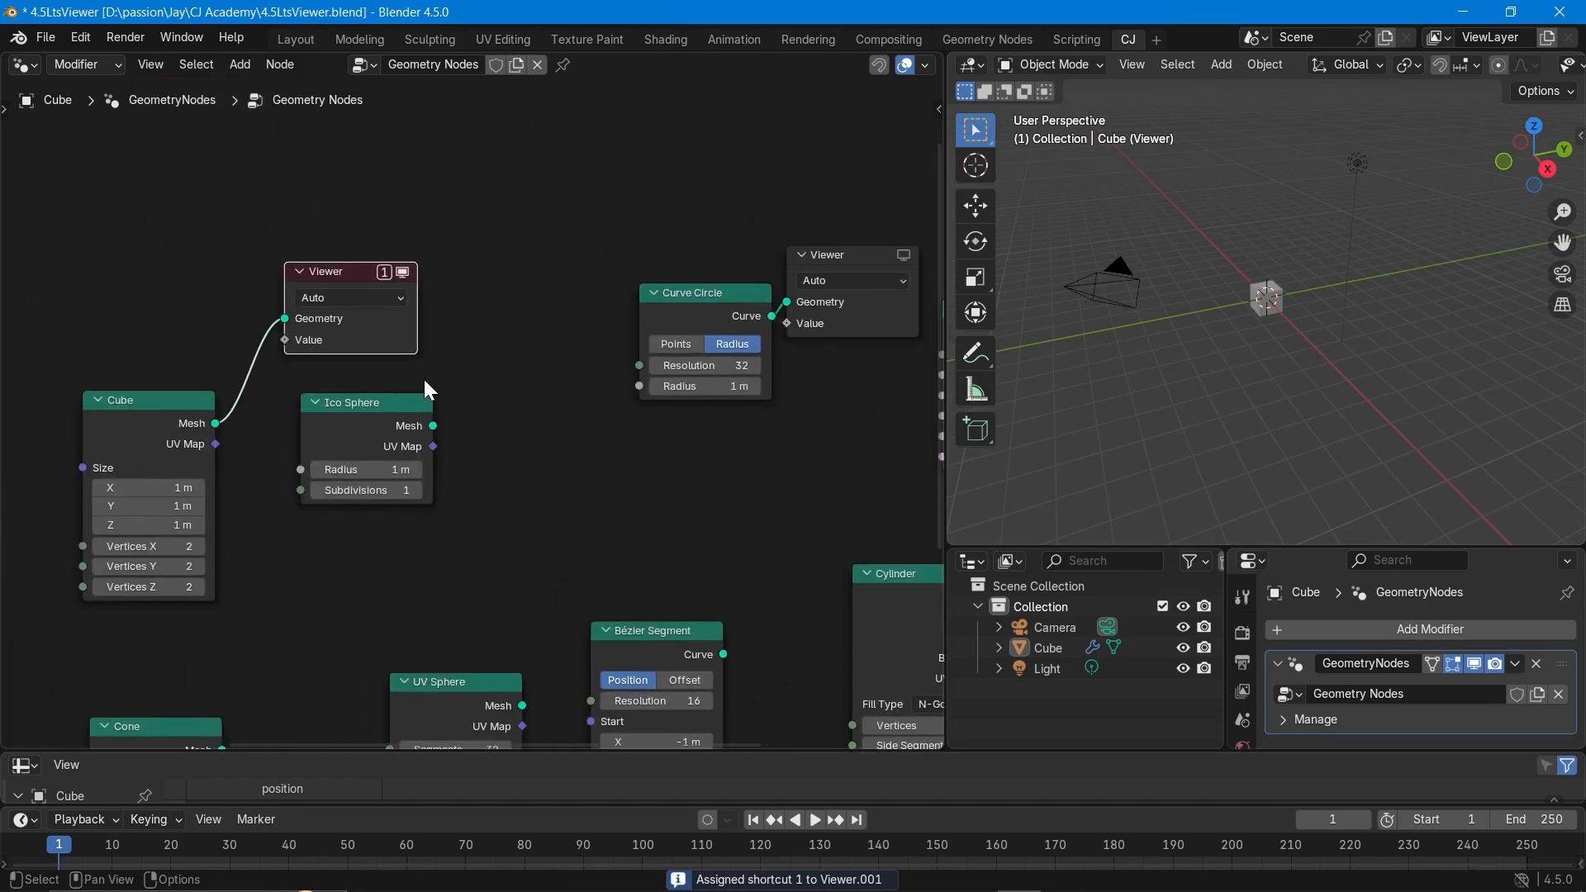
{"action": "scroll", "coordinate": [423, 377], "scroll_direction": "up", "scroll_amount": 2}
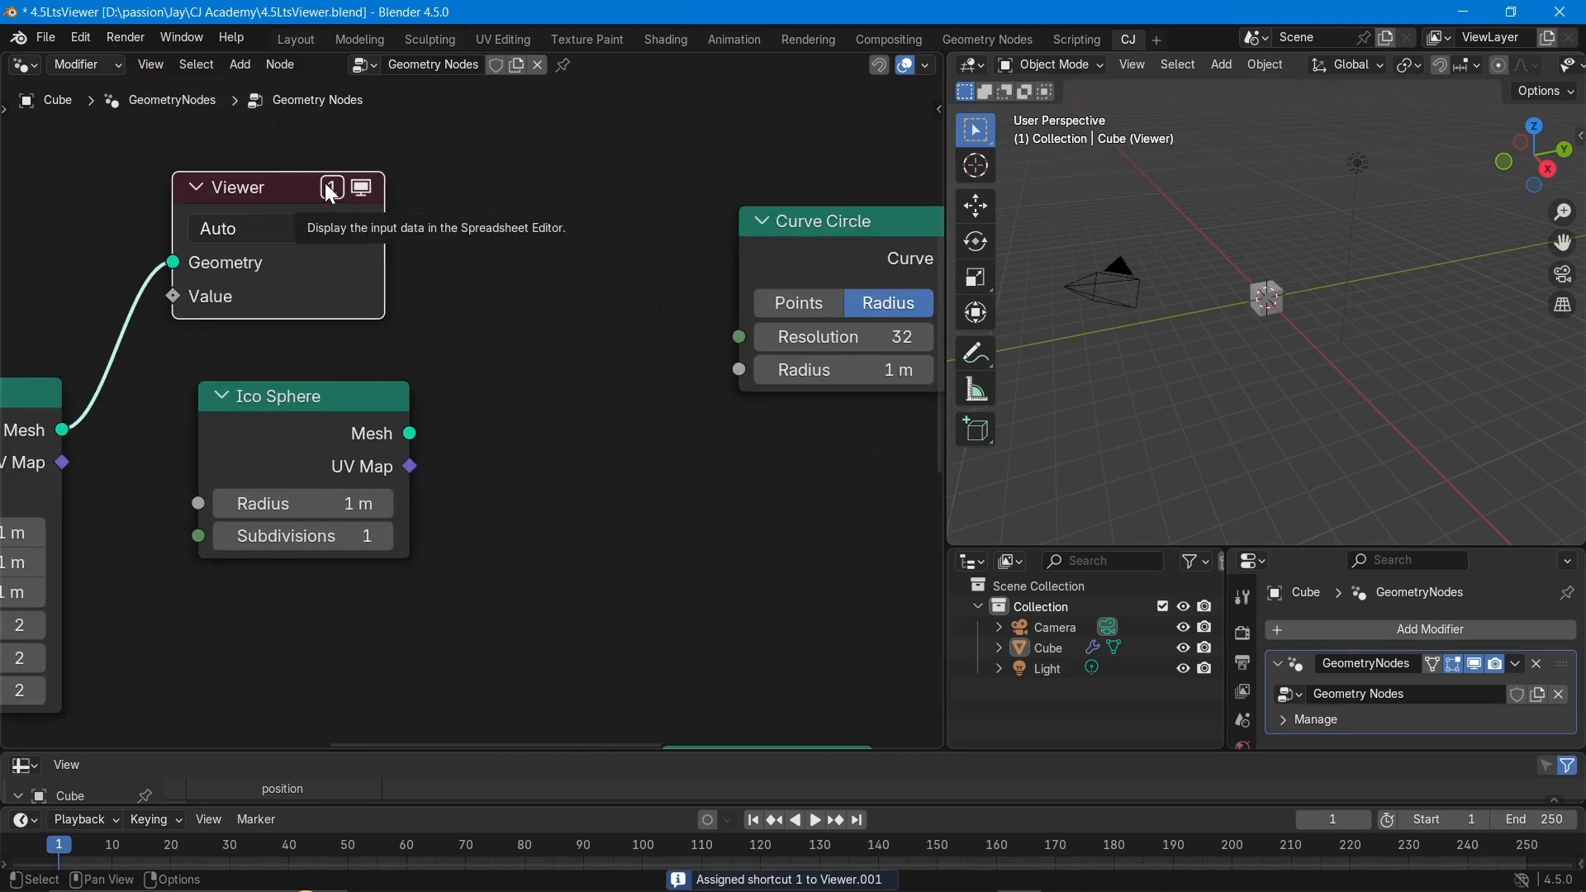
{"action": "scroll", "coordinate": [330, 193], "scroll_direction": "down", "scroll_amount": 3}
{"action": "middle_click_drag", "start_coordinate": [411, 401], "coordinate": [434, 319]}
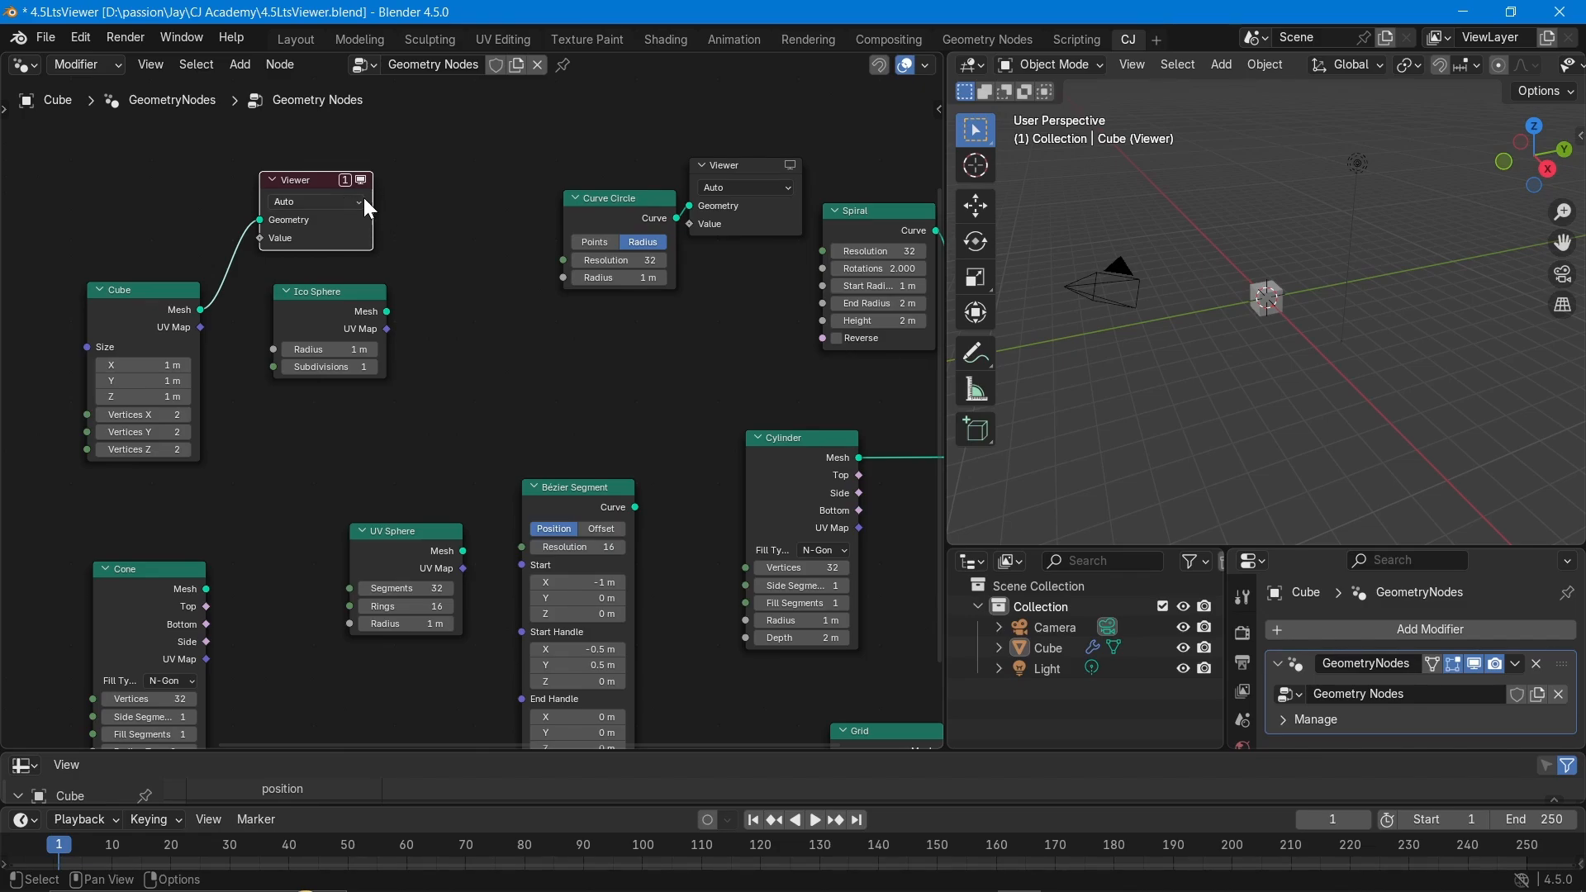
Assign viewer shortcut 2 to the Curve Circle's Viewer and viewer shortcut 3 to the Spiral's Viewer.
{"action": "left_click", "coordinate": [745, 171]}
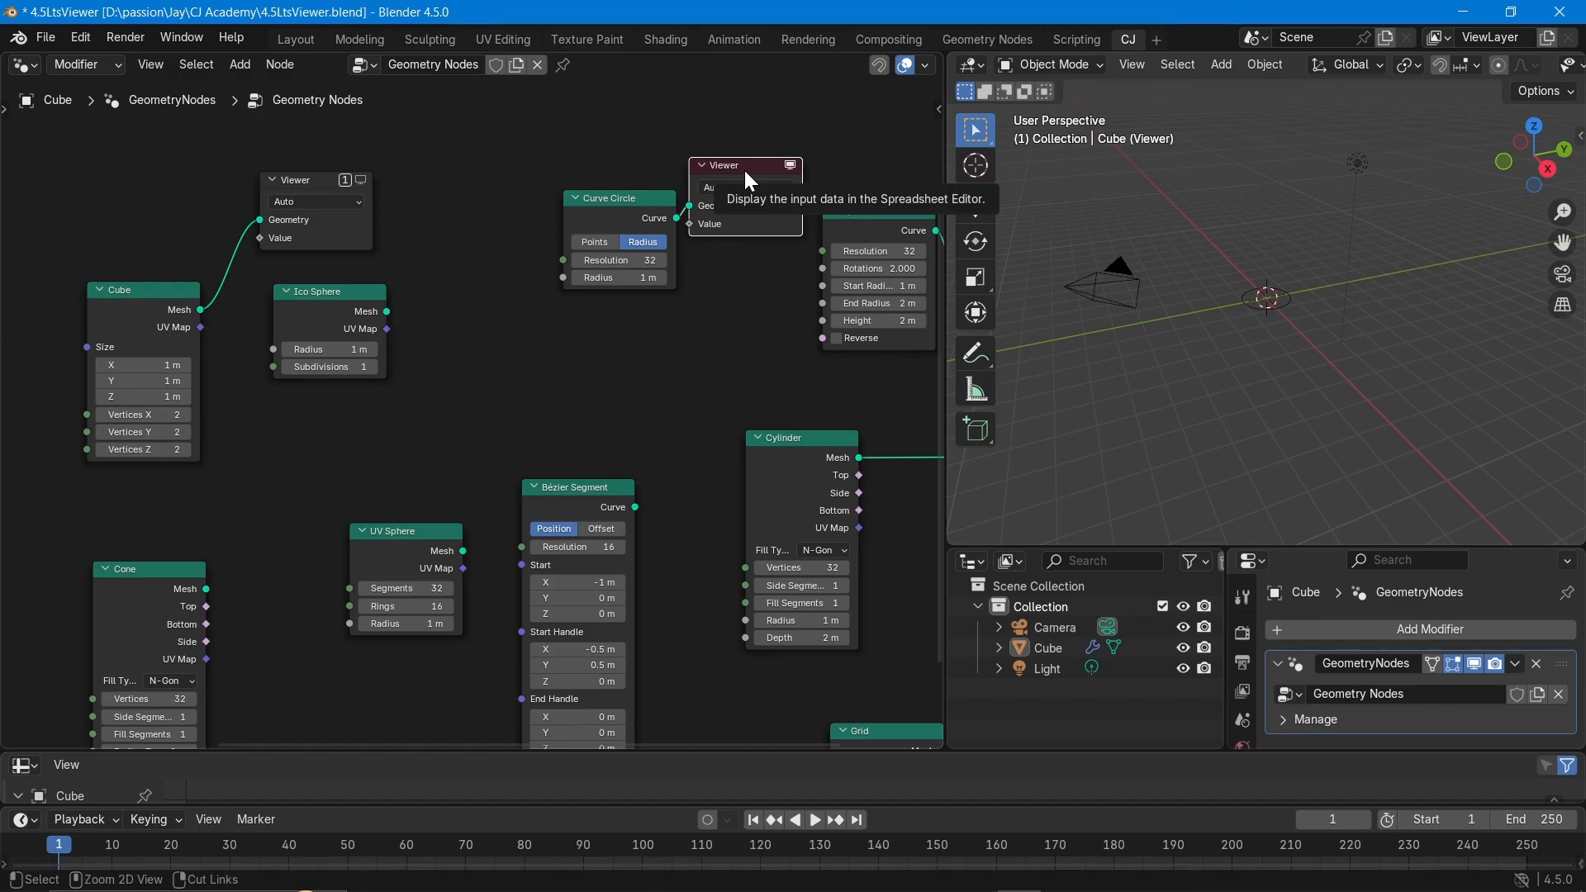
{"action": "key", "text": "ctrl+2"}
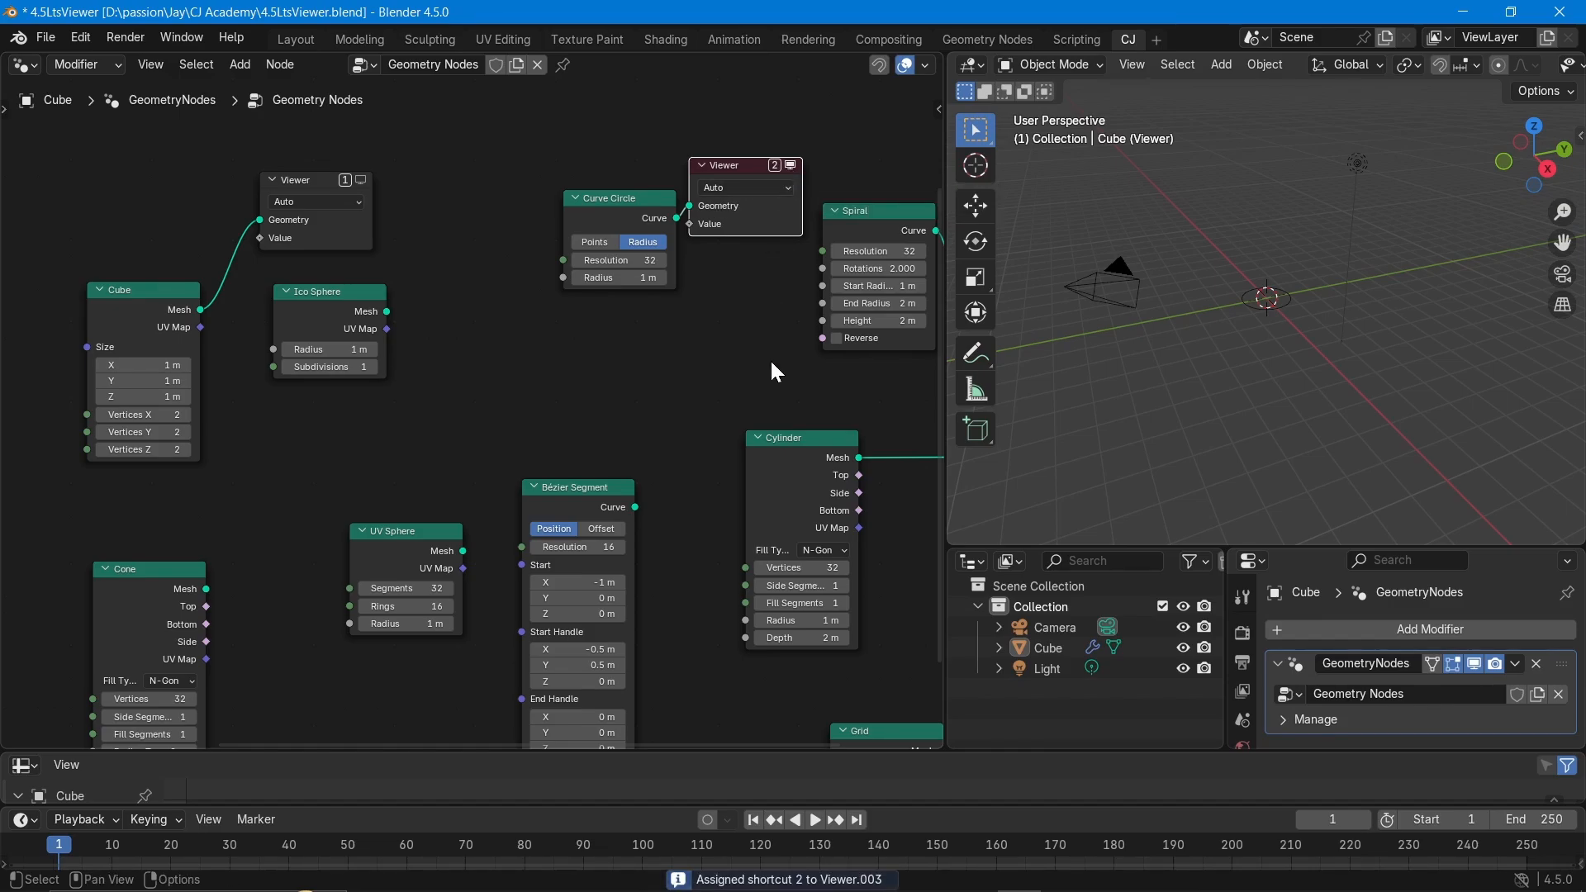
{"action": "middle_click_drag", "start_coordinate": [744, 374], "coordinate": [354, 352]}
{"action": "left_click", "coordinate": [637, 213]}
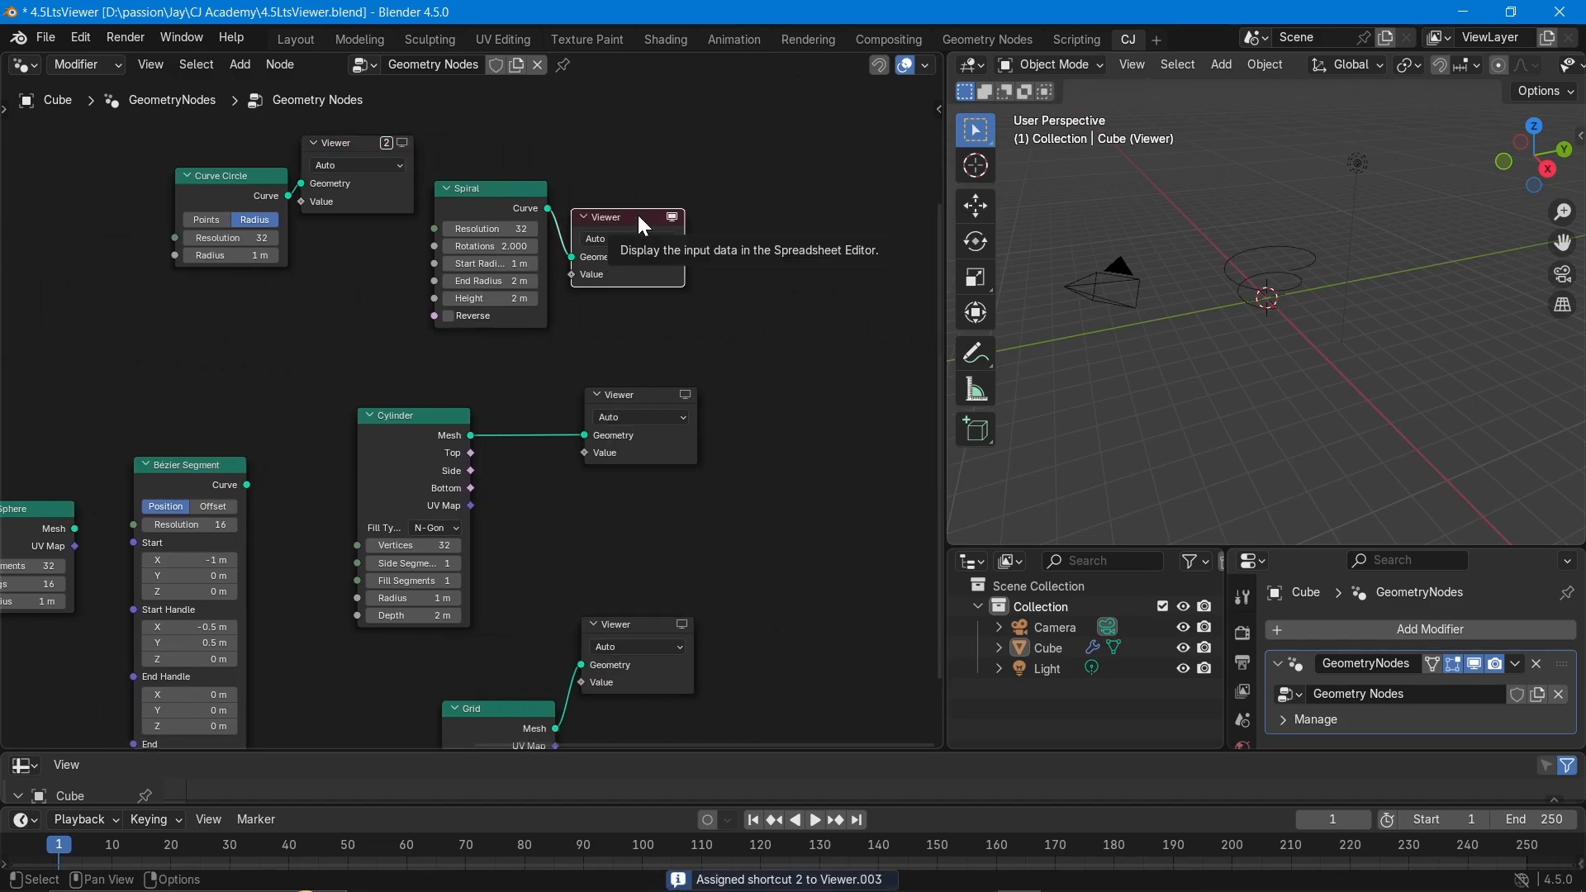
{"action": "key", "text": "ctrl+3"}
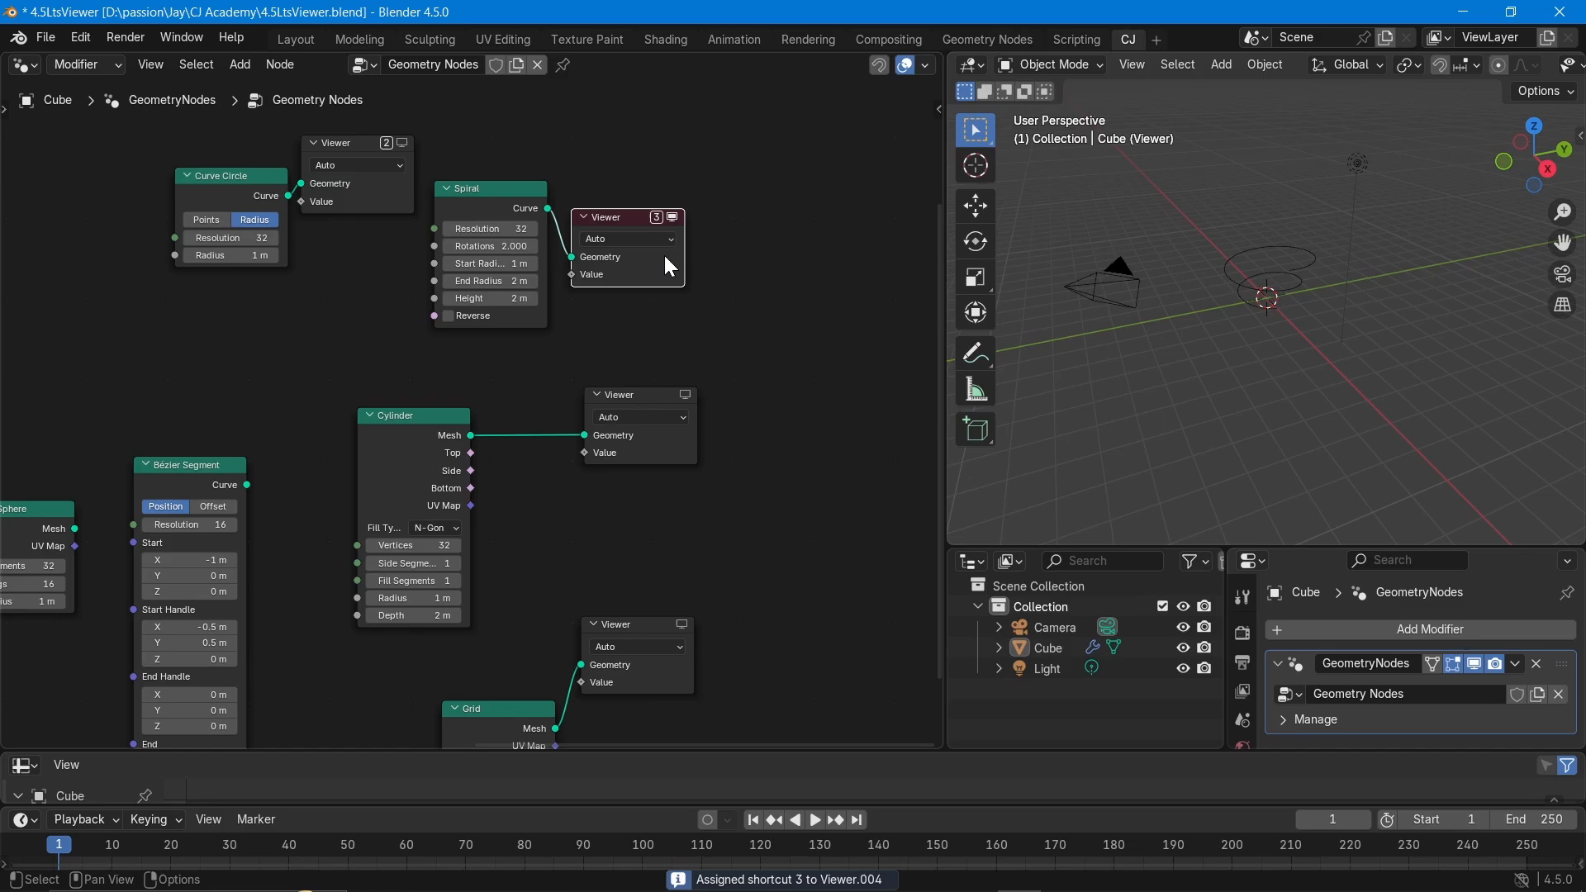
Assign viewer shortcut 4 to the Cylinder's Viewer and viewer shortcut 5 to the Grid's Viewer.
{"action": "left_click", "coordinate": [638, 395]}
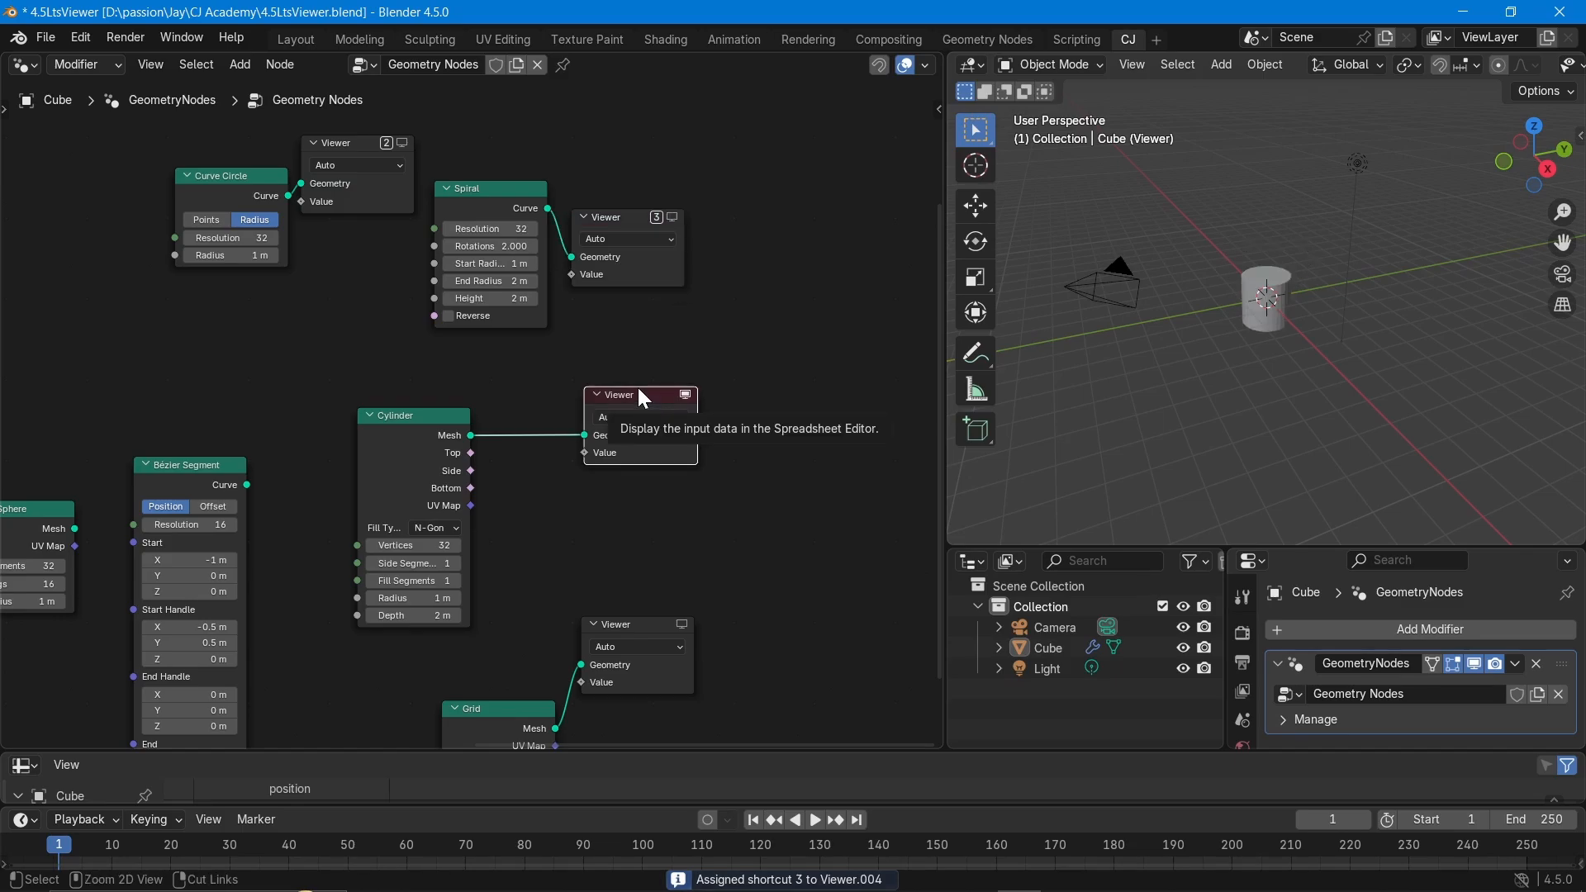
{"action": "key", "text": "ctrl+4"}
{"action": "left_click", "coordinate": [653, 625]}
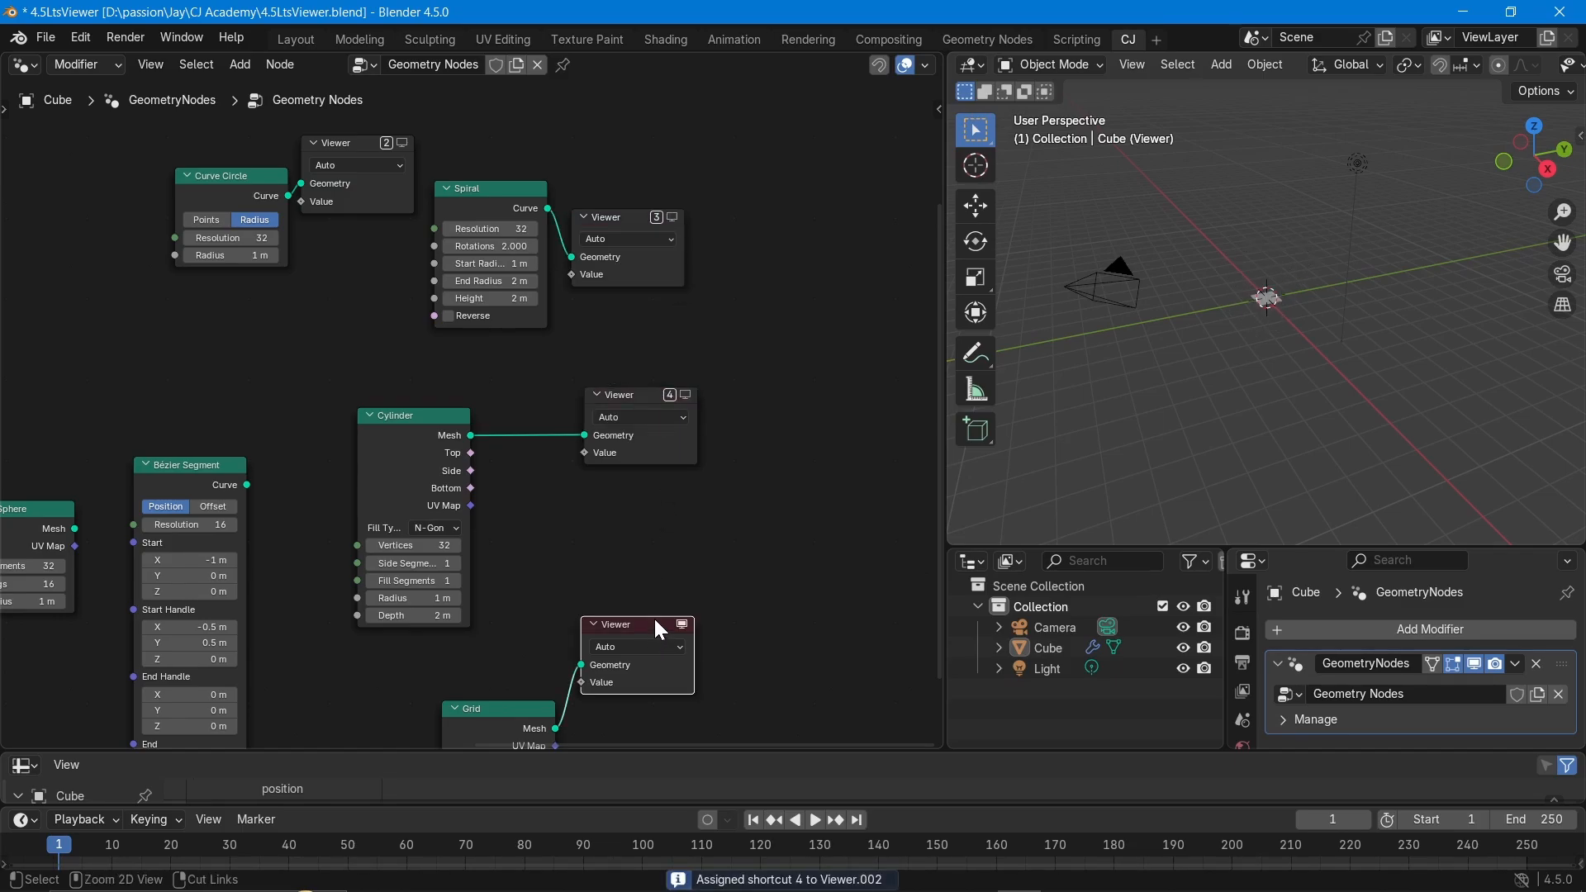
{"action": "key", "text": "ctrl+5"}
{"action": "middle_click_drag", "start_coordinate": [764, 550], "coordinate": [787, 405]}
{"action": "scroll", "coordinate": [787, 421], "scroll_direction": "down", "scroll_amount": 1}
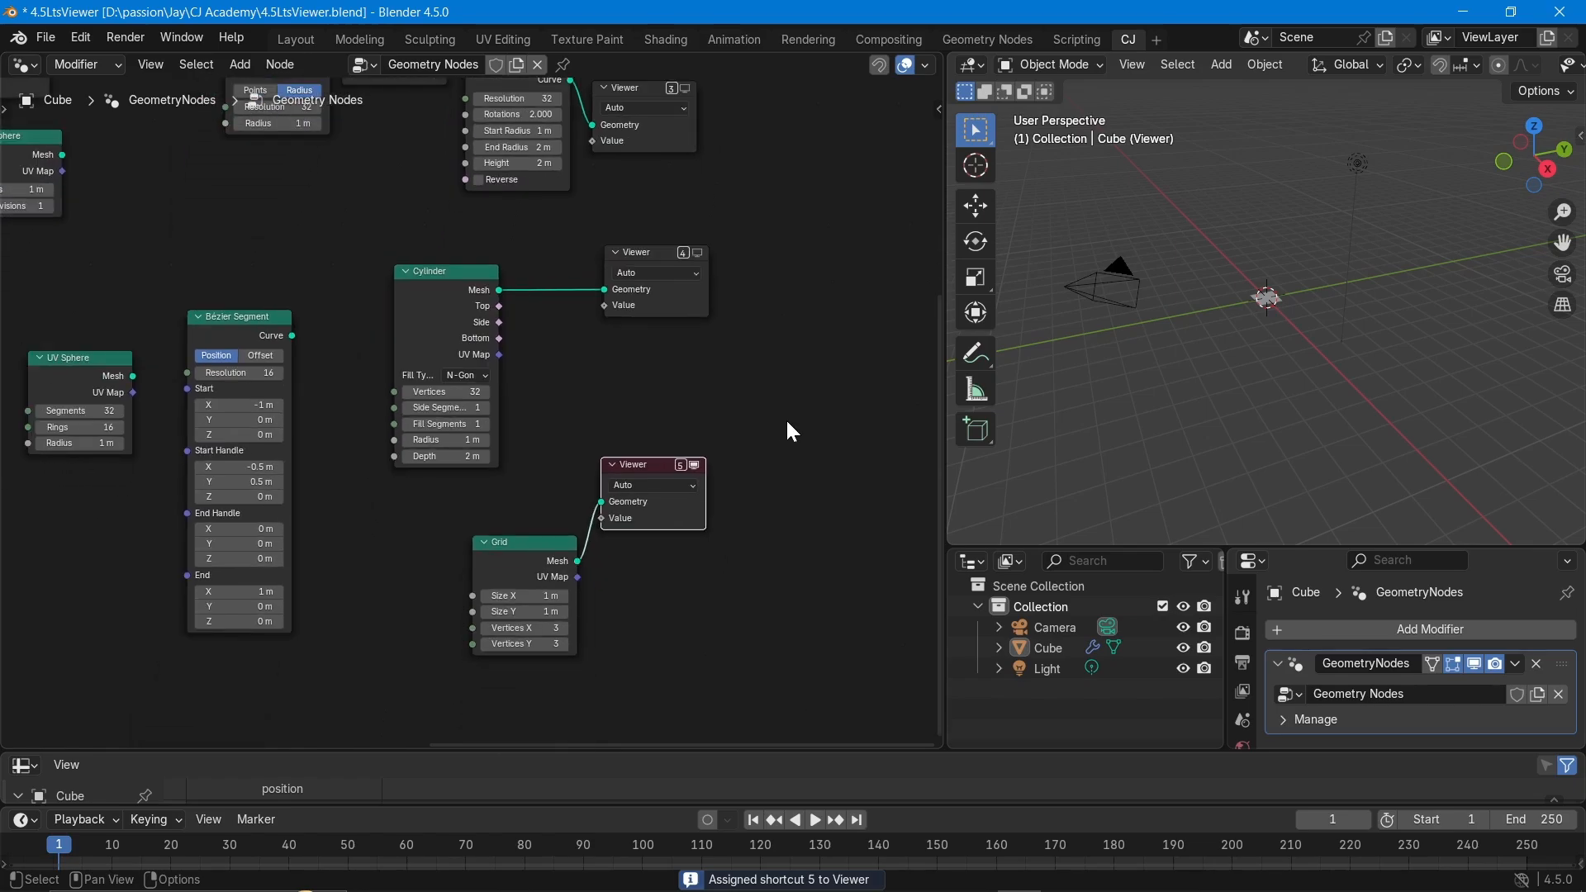
Look over the numbered Viewer nodes across the node tree and select the Ico Sphere node.
{"action": "middle_click_drag", "start_coordinate": [688, 401], "coordinate": [747, 513]}
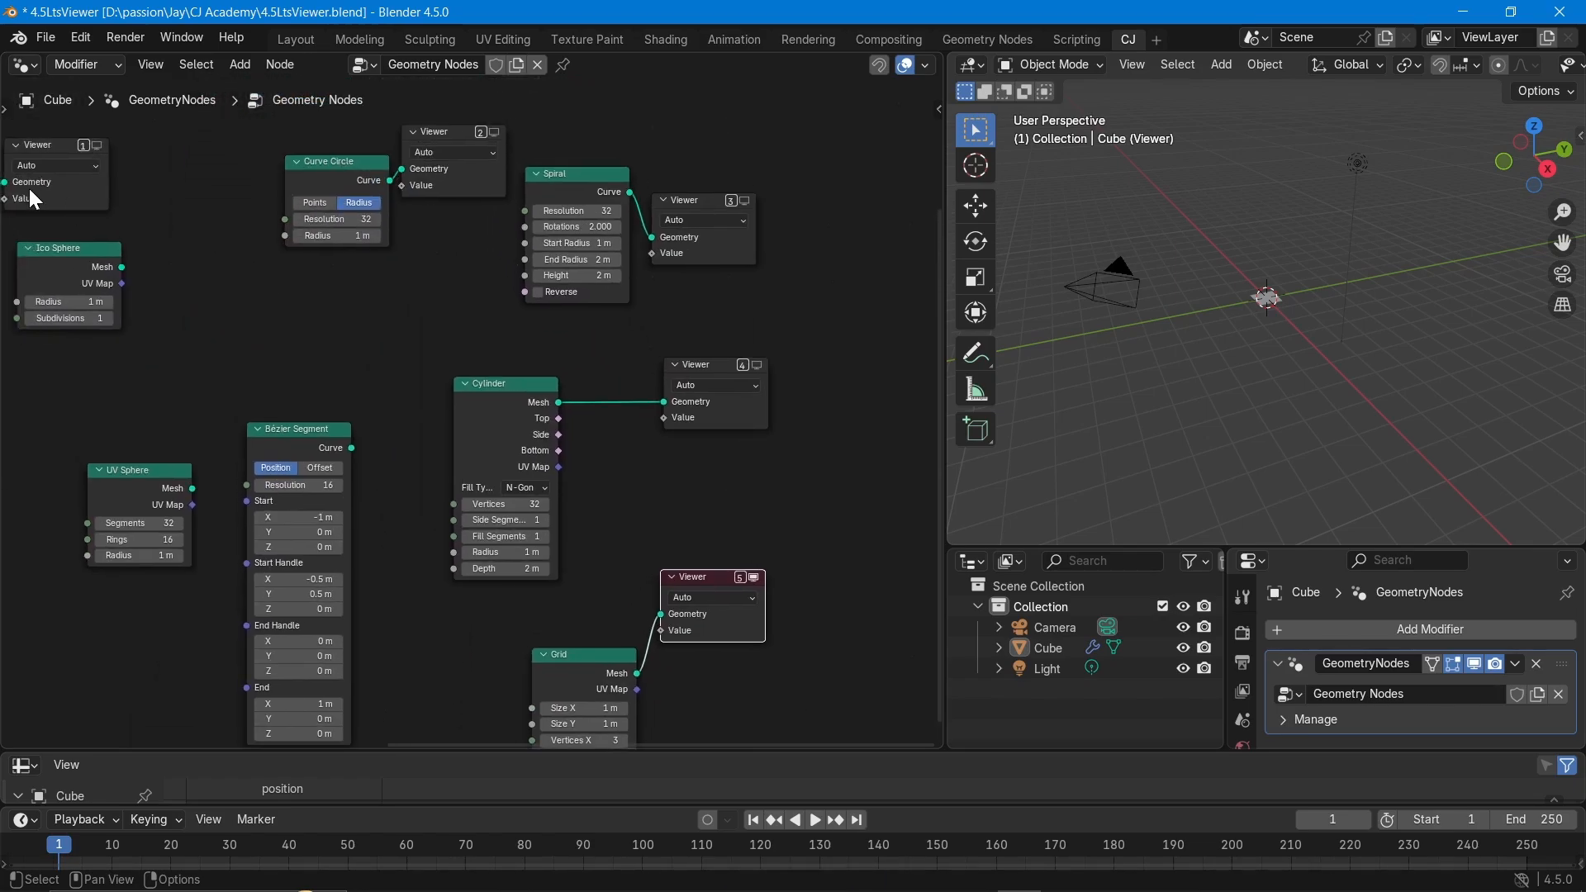
{"action": "middle_click_drag", "start_coordinate": [151, 379], "coordinate": [360, 391]}
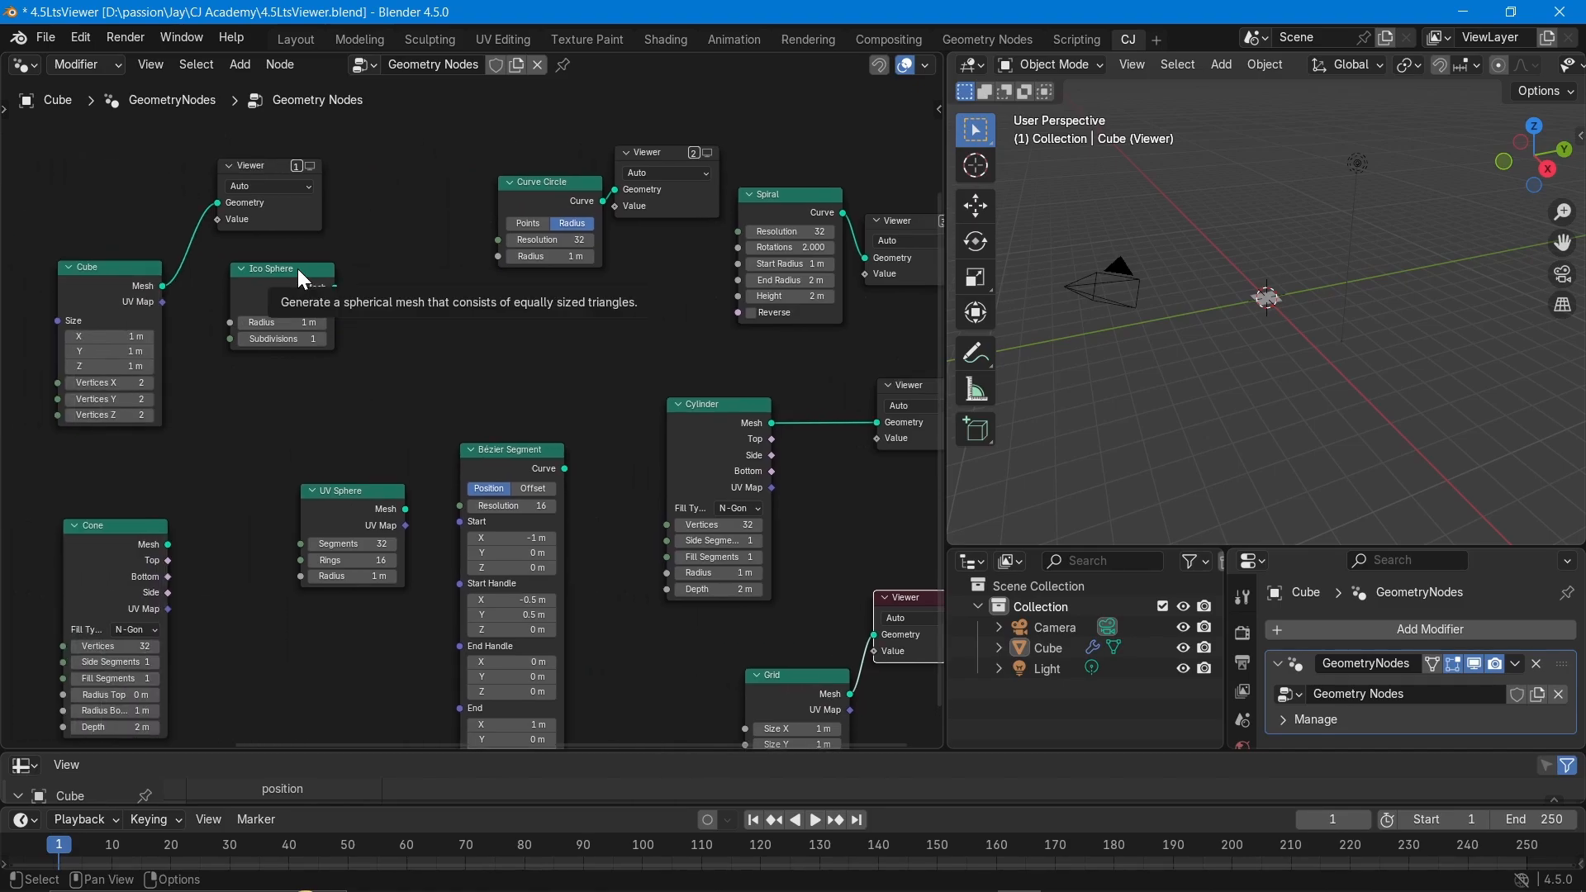
{"action": "middle_click_drag", "start_coordinate": [609, 496], "coordinate": [480, 349]}
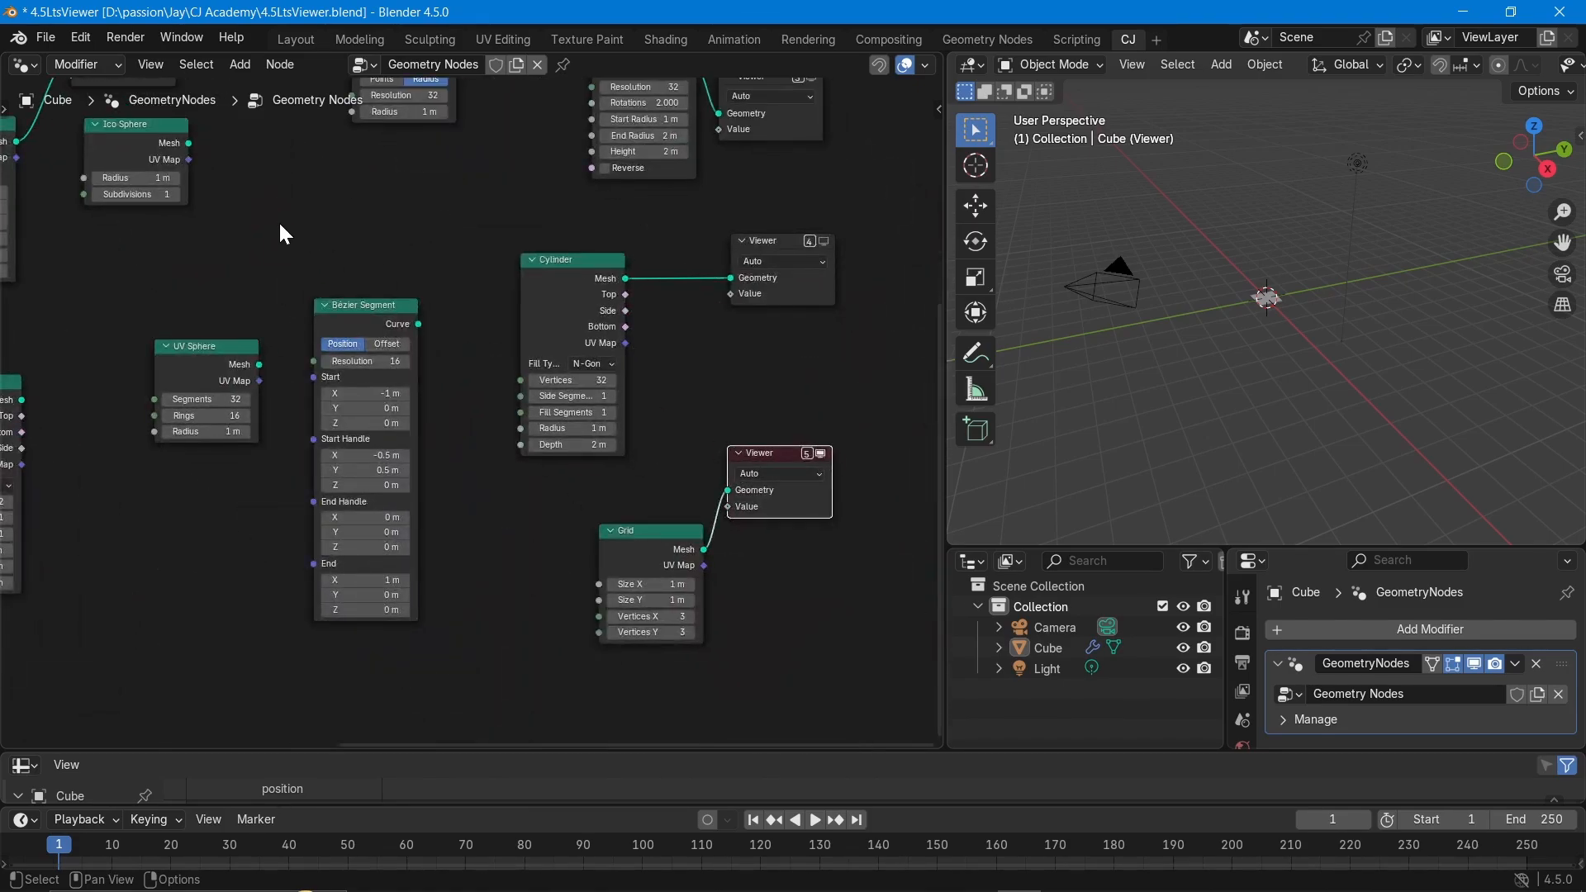
{"action": "middle_click_drag", "start_coordinate": [166, 163], "coordinate": [239, 269]}
{"action": "left_click", "coordinate": [208, 233]}
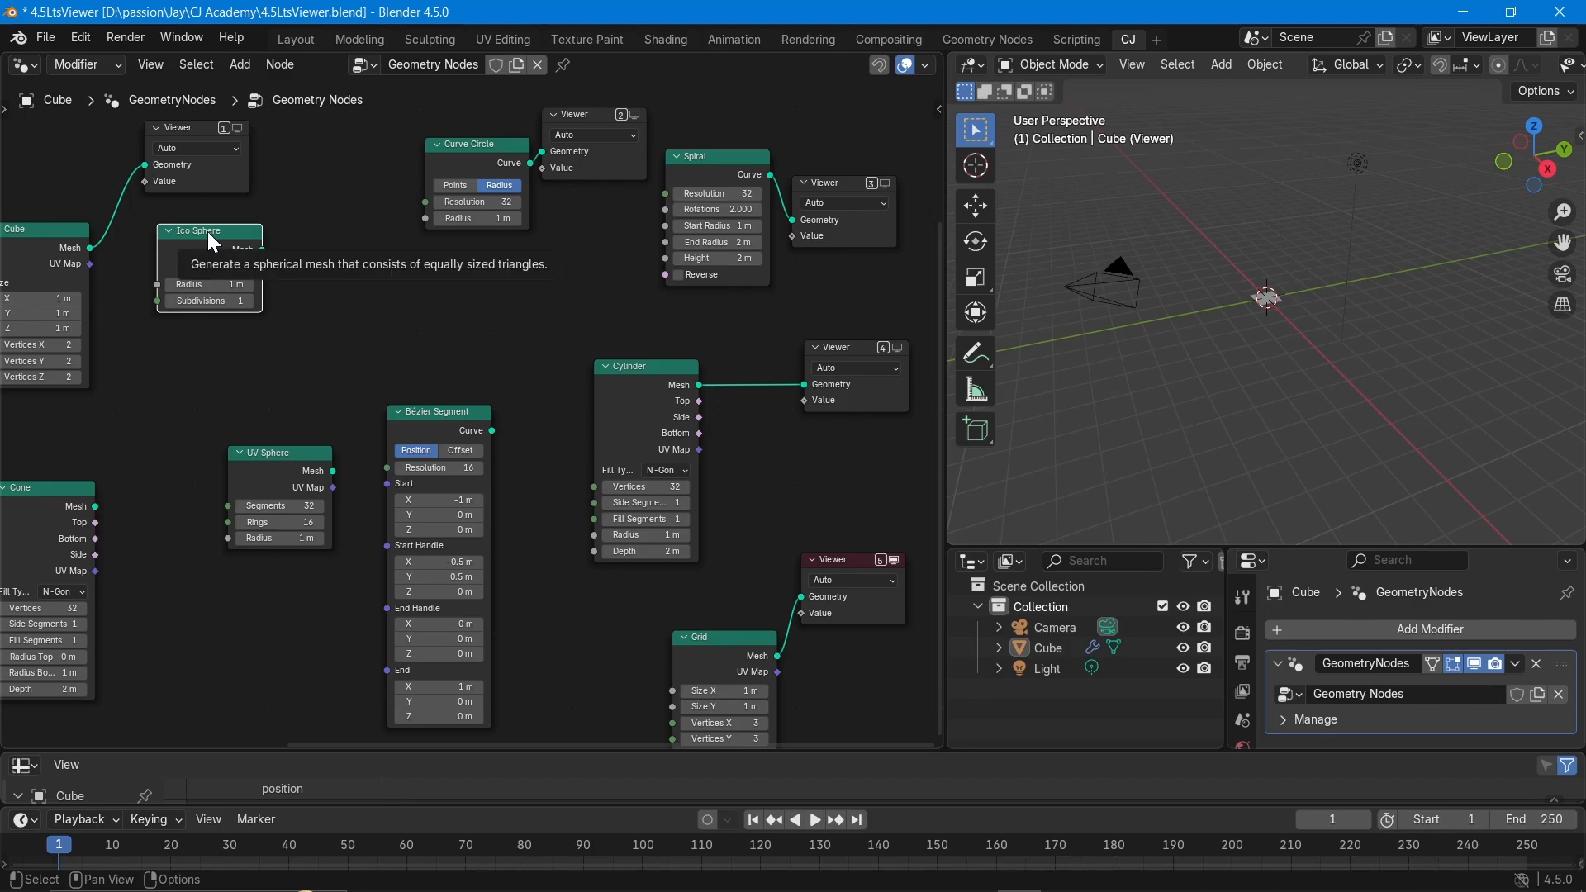
{"action": "right_click", "coordinate": [211, 242]}
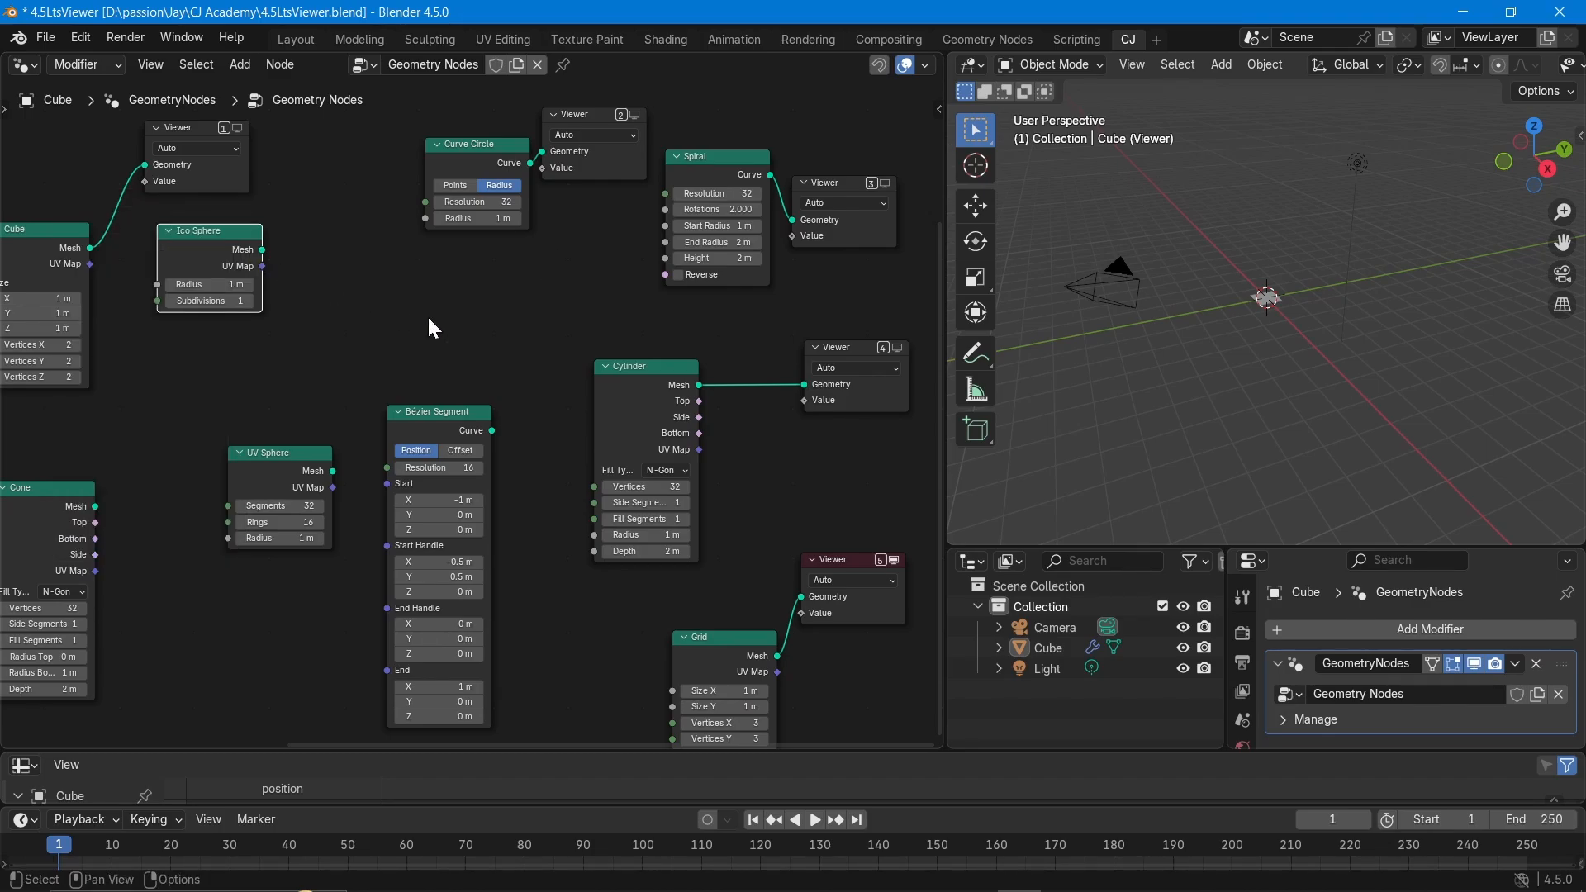
{"action": "middle_click_drag", "start_coordinate": [428, 319], "coordinate": [400, 388]}
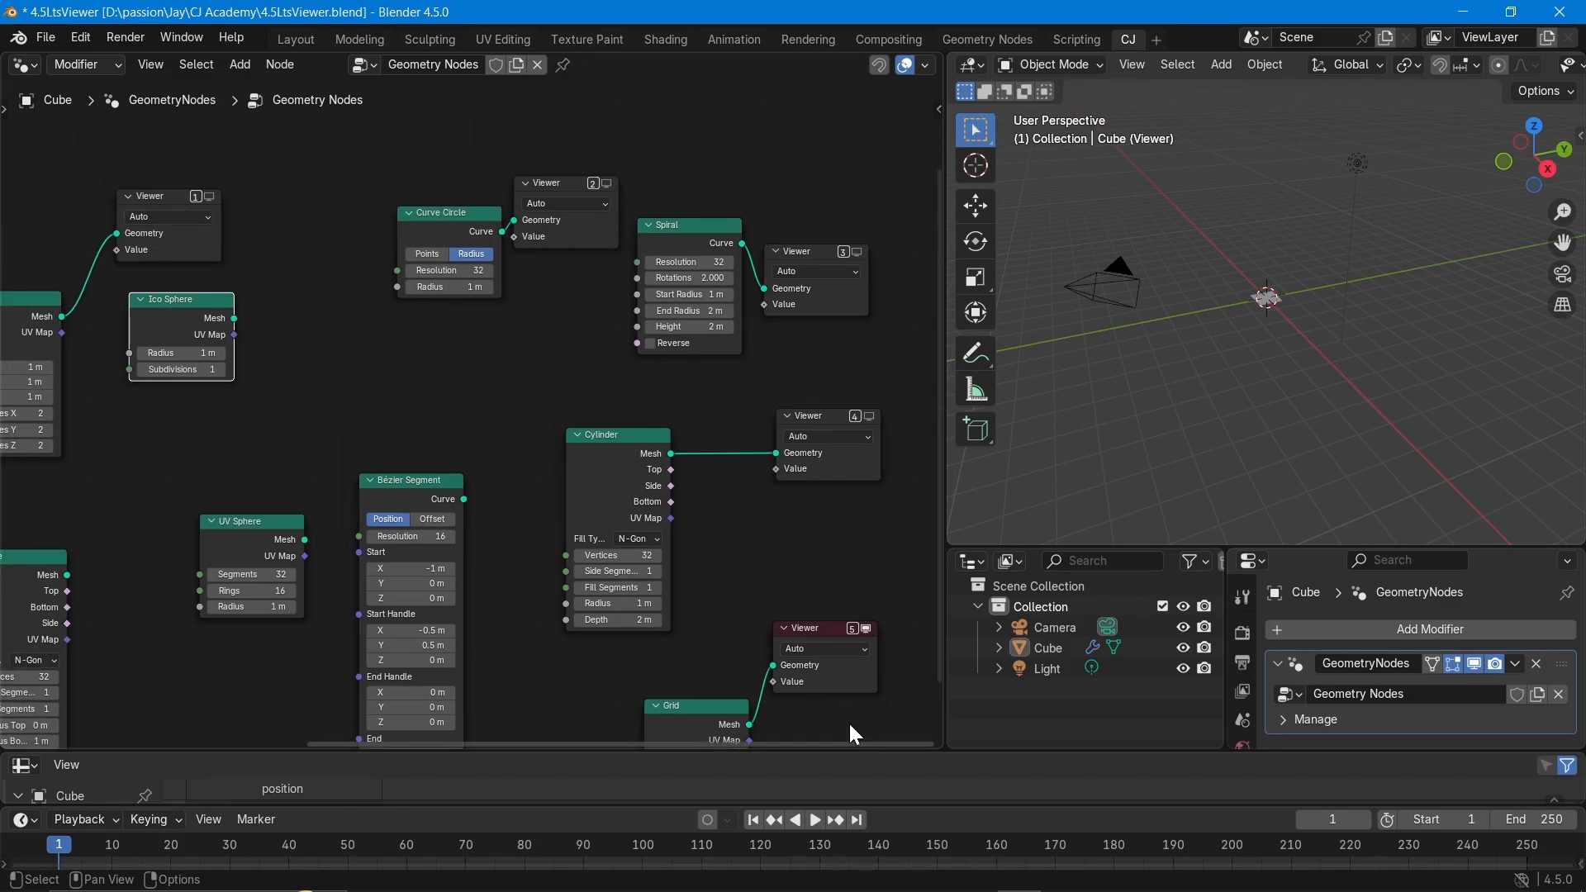
{"action": "right_click", "coordinate": [187, 301]}
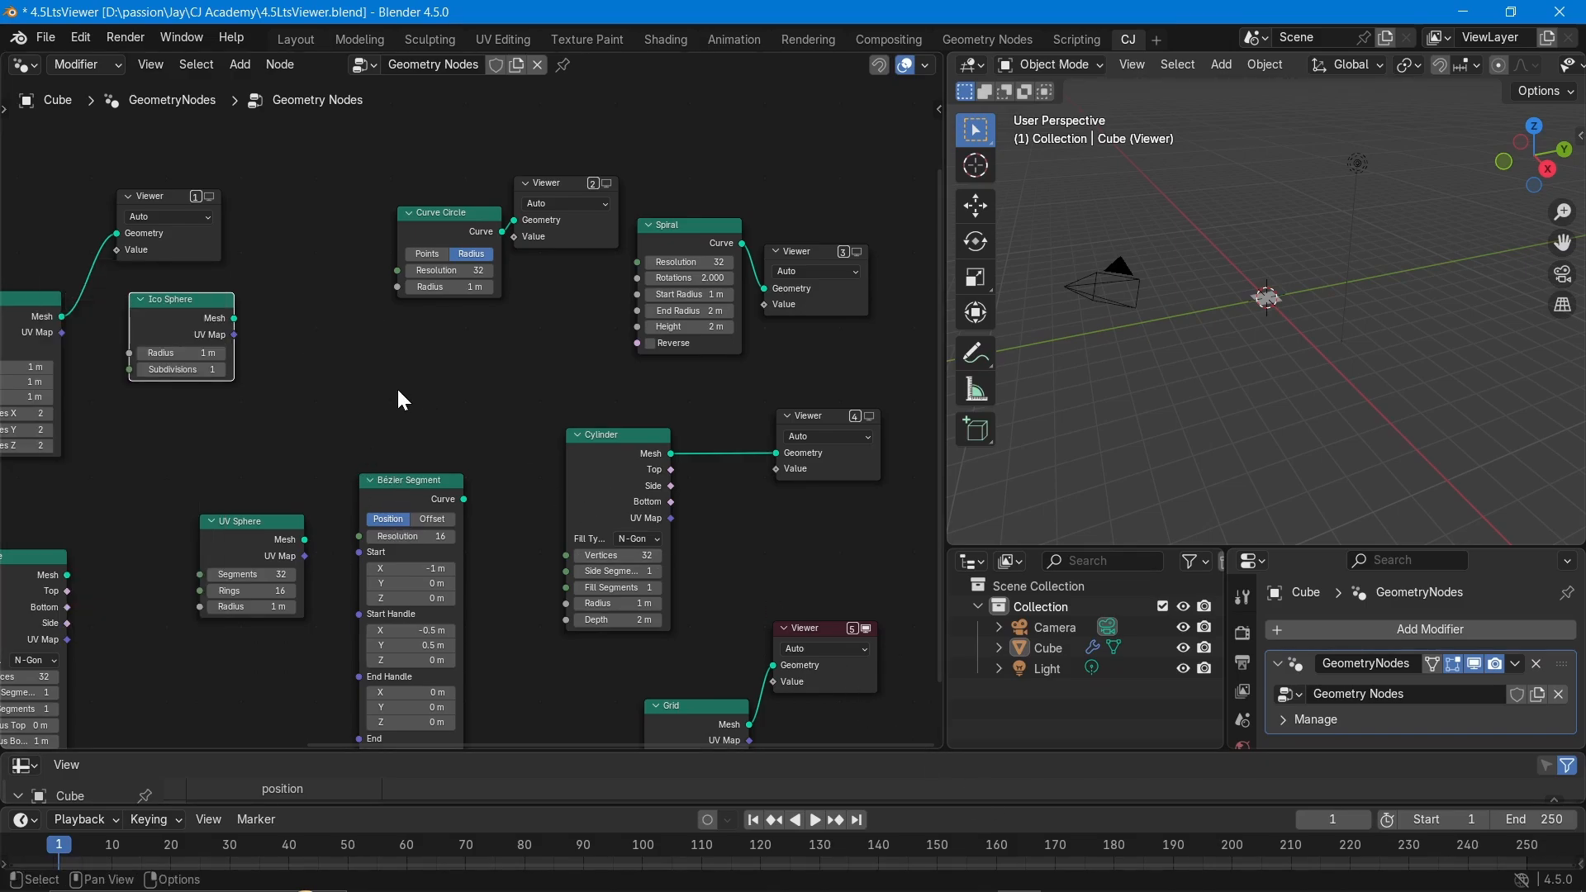
Delete the five Viewer nodes attached to the Curve Circle, Spiral, Cylinder, Grid and Cube nodes.
{"action": "left_click", "coordinate": [552, 182]}
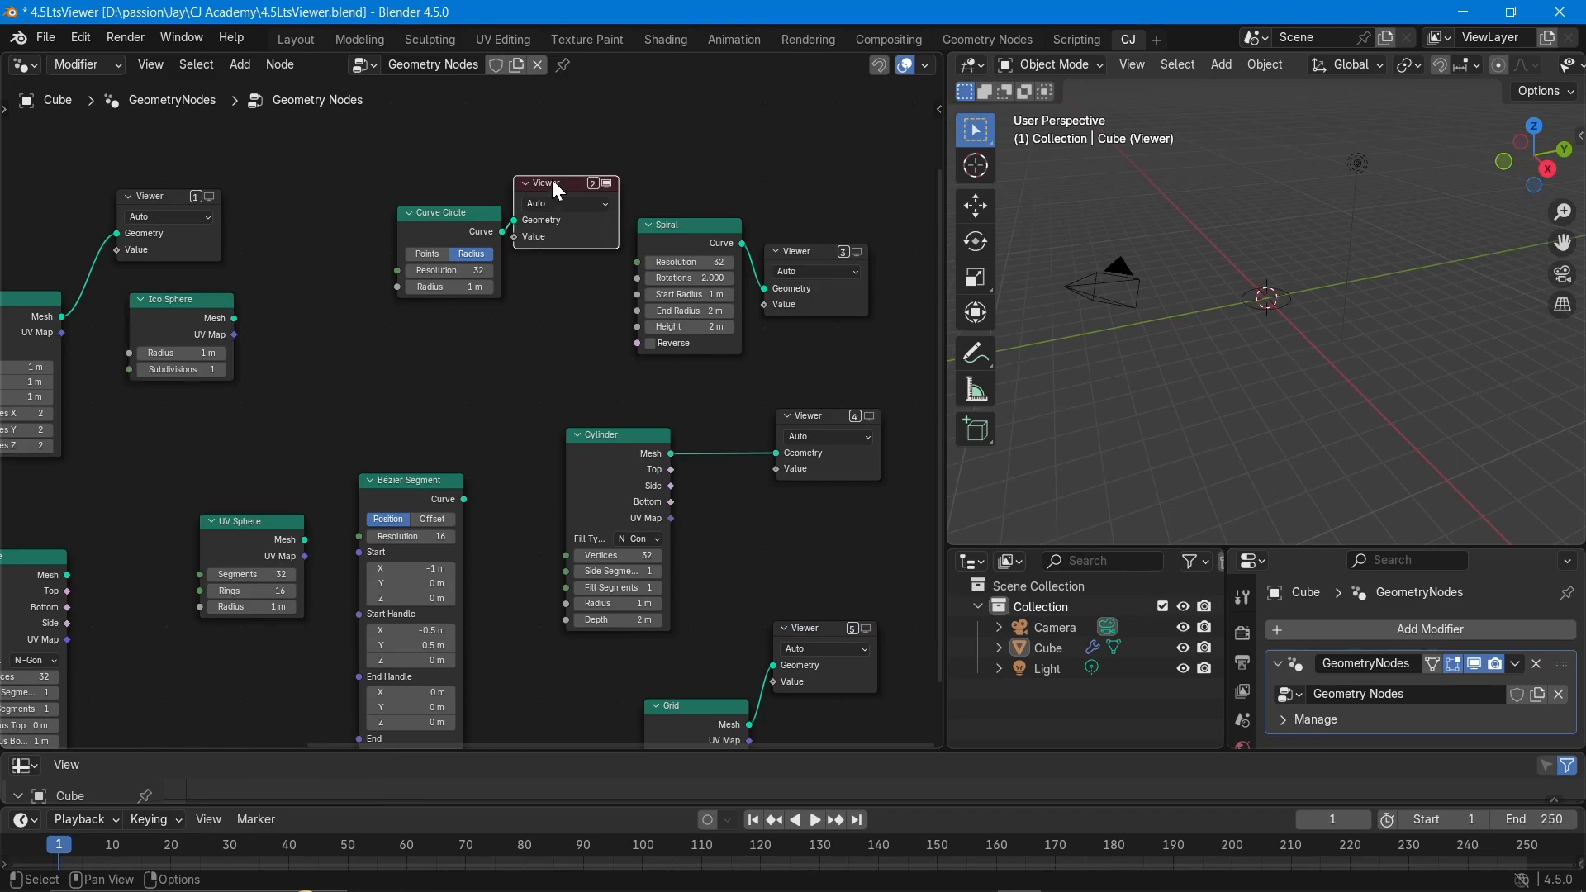
{"action": "key", "text": "Delete"}
{"action": "left_click", "coordinate": [801, 251]}
{"action": "key", "text": "Delete"}
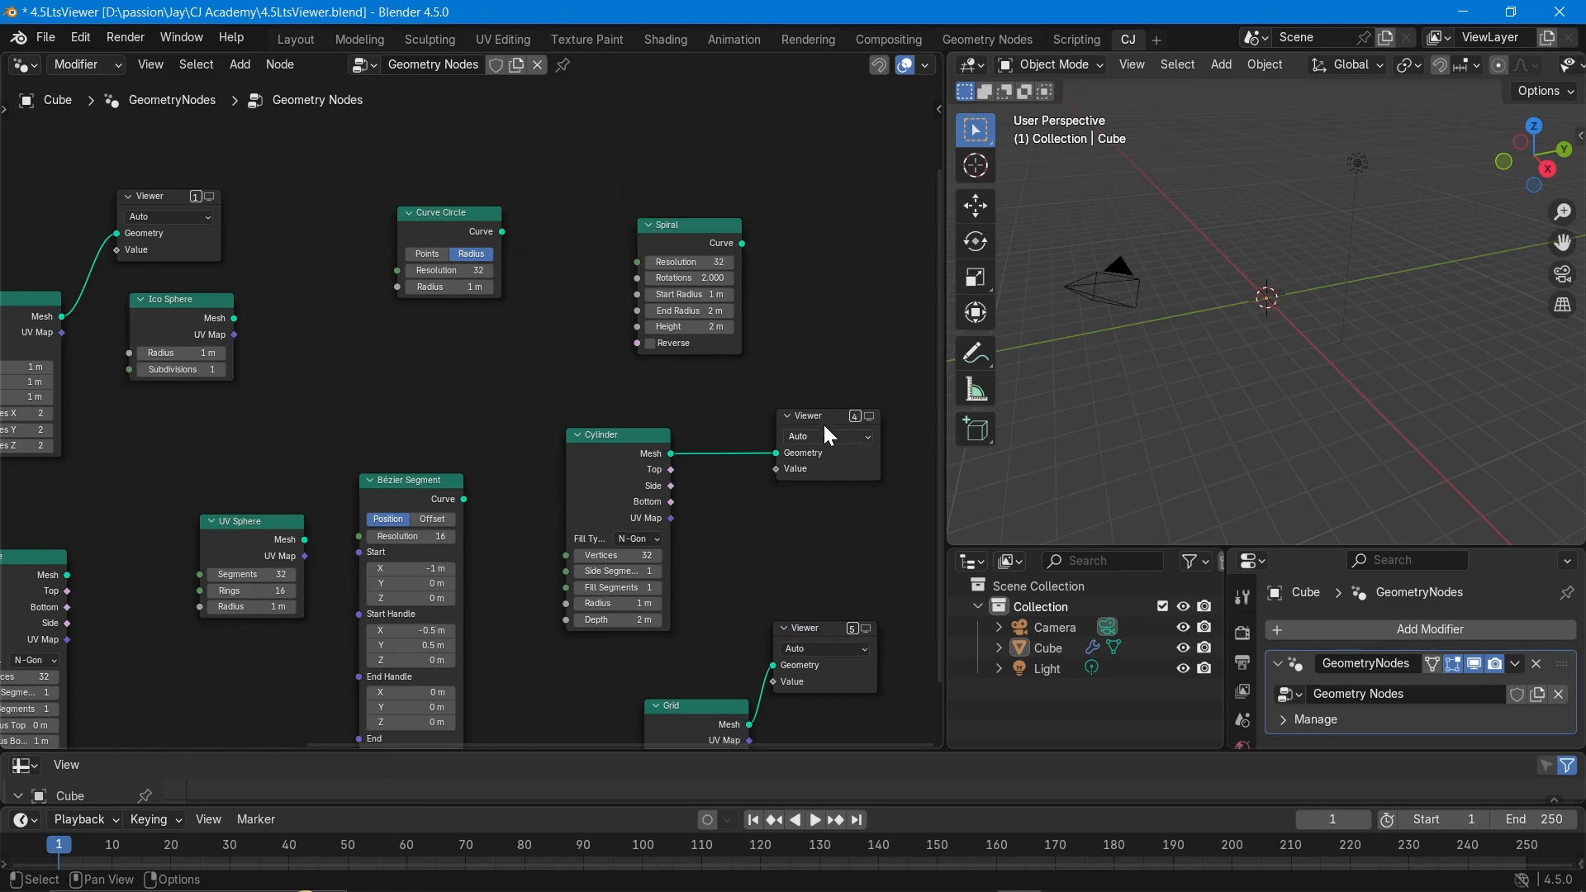
{"action": "left_click", "coordinate": [823, 423]}
{"action": "key", "text": "Delete"}
{"action": "left_click", "coordinate": [836, 627]}
{"action": "key", "text": "Delete"}
{"action": "left_click", "coordinate": [147, 197]}
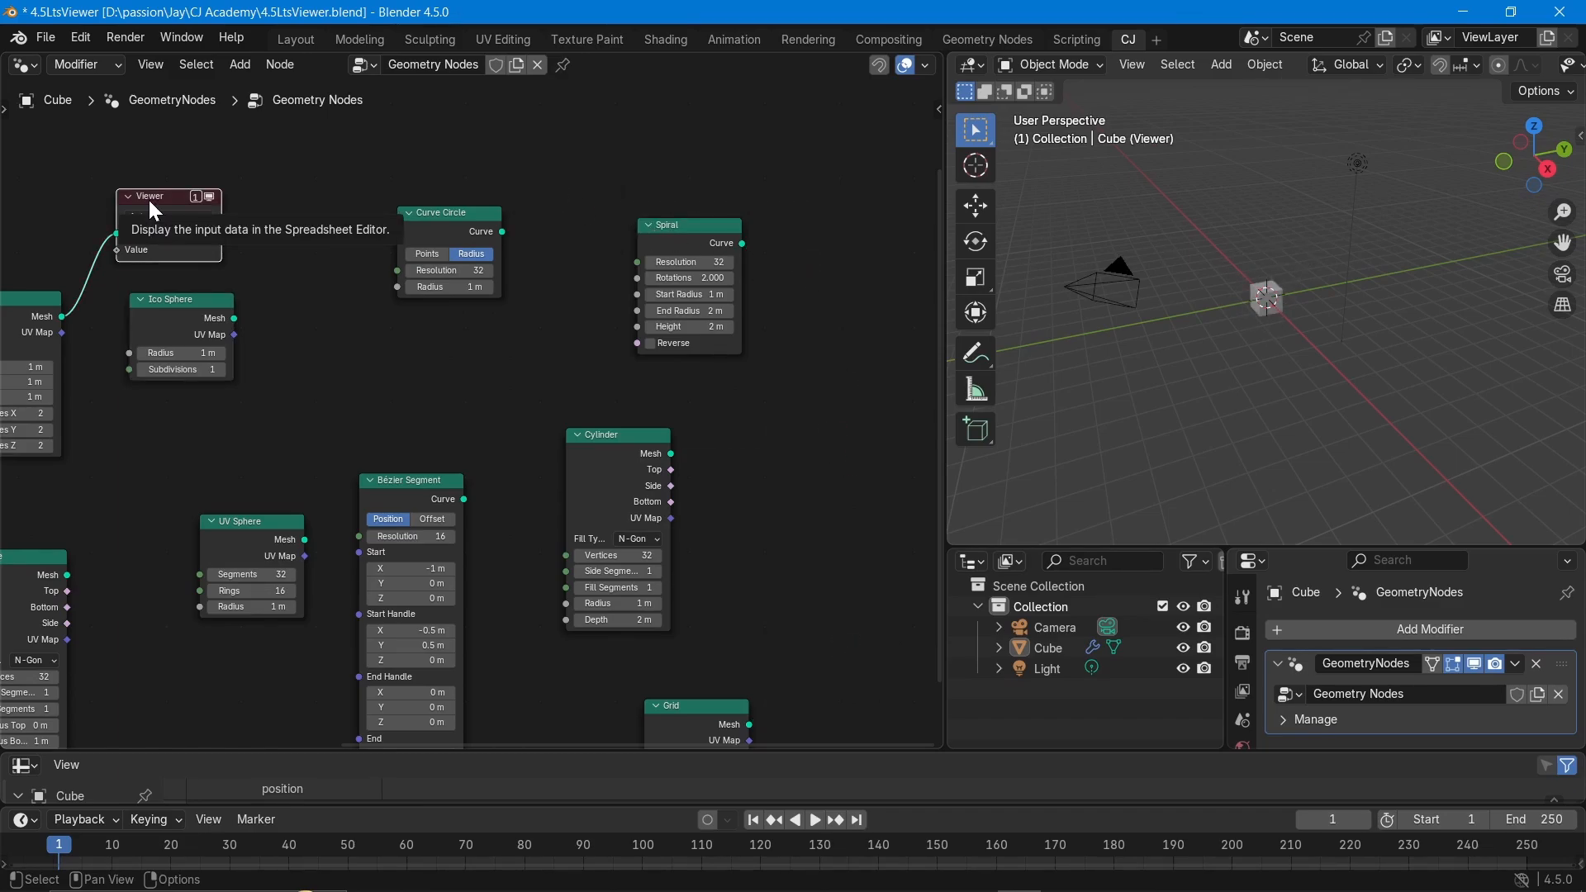
{"action": "key", "text": "Delete"}
Preview the Cube node through a new Viewer and move that Viewer above the Ico Sphere node.
{"action": "middle_click_drag", "start_coordinate": [150, 195], "coordinate": [200, 205]}
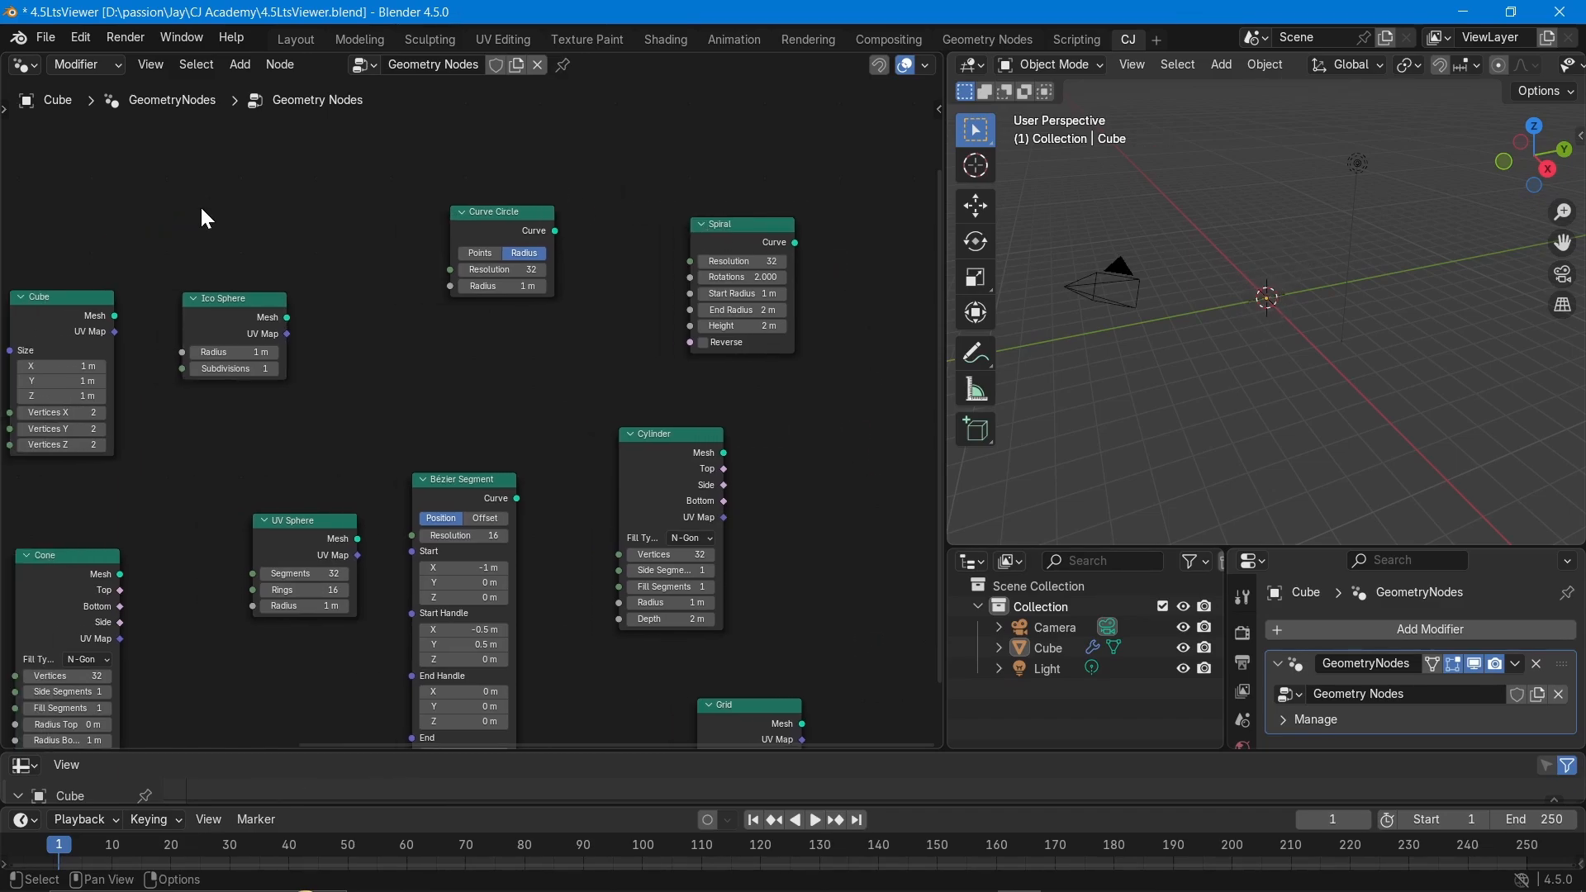
{"action": "right_click", "coordinate": [79, 300]}
{"action": "left_click", "coordinate": [79, 301]}
{"action": "left_click_drag", "start_coordinate": [195, 217], "coordinate": [244, 167]}
Switch the Viewer connection from the Cube node to the Spiral node.
{"action": "left_click", "coordinate": [755, 230]}
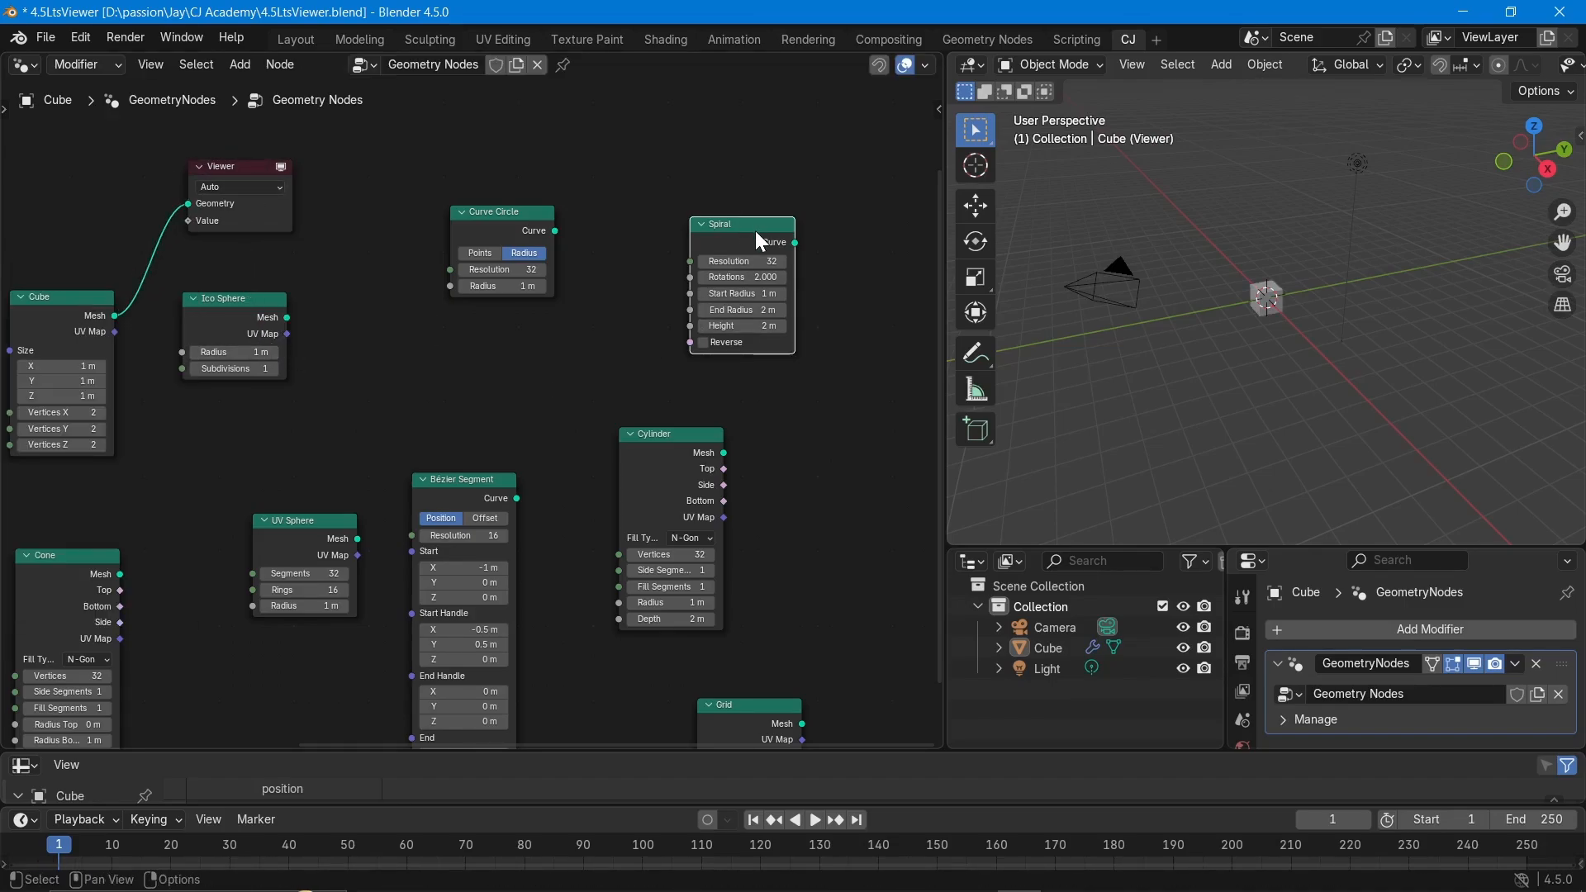
{"action": "right_click", "coordinate": [755, 231]}
{"action": "left_click", "coordinate": [755, 230]}
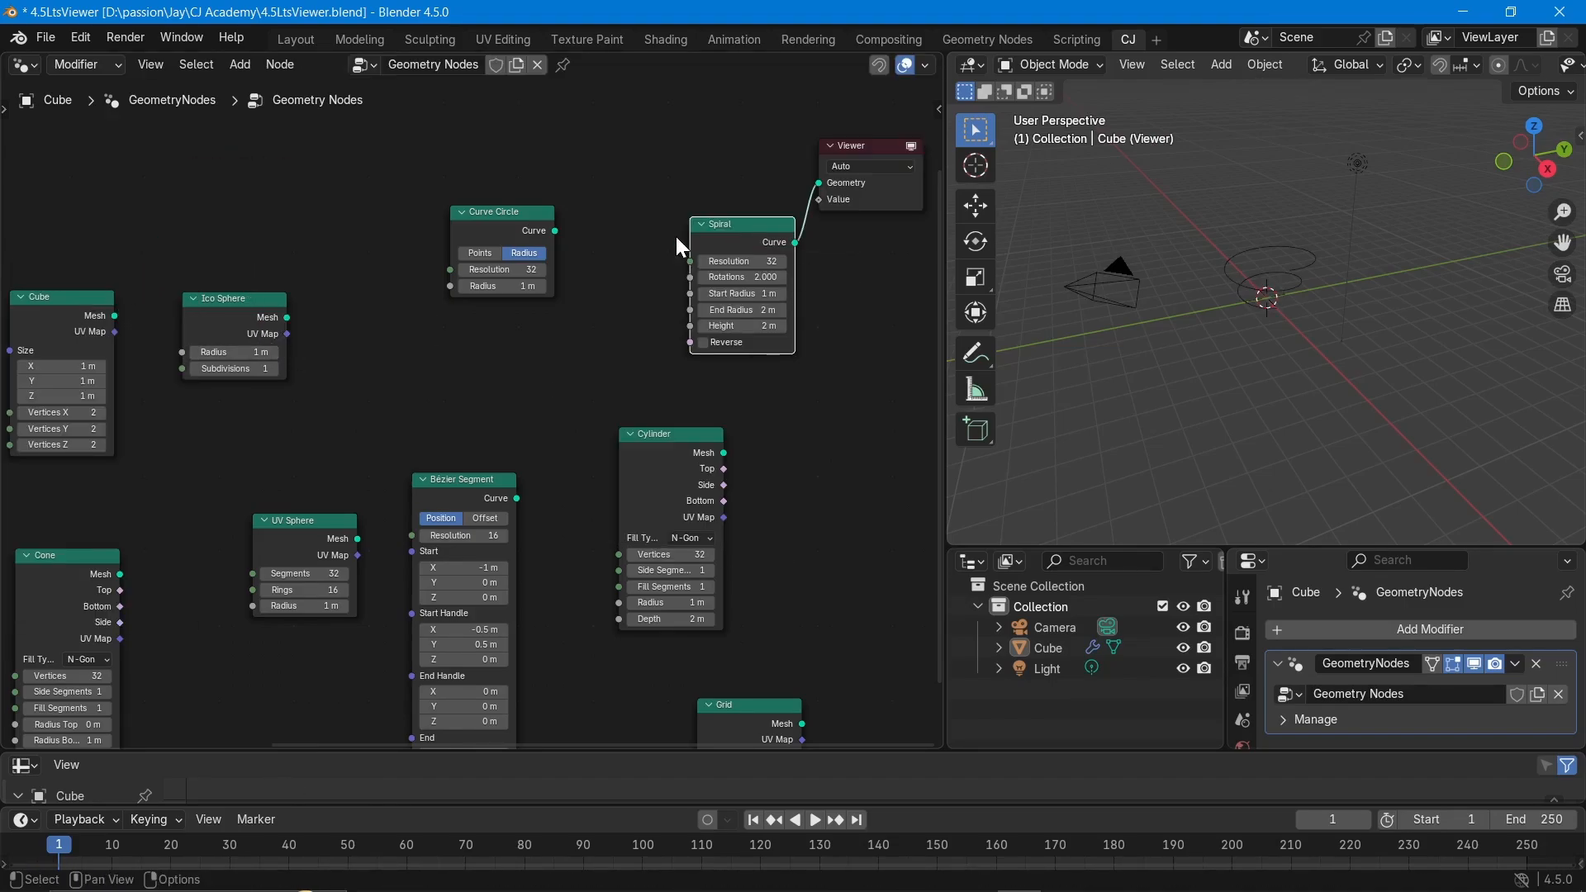
{"action": "left_click", "coordinate": [258, 303]}
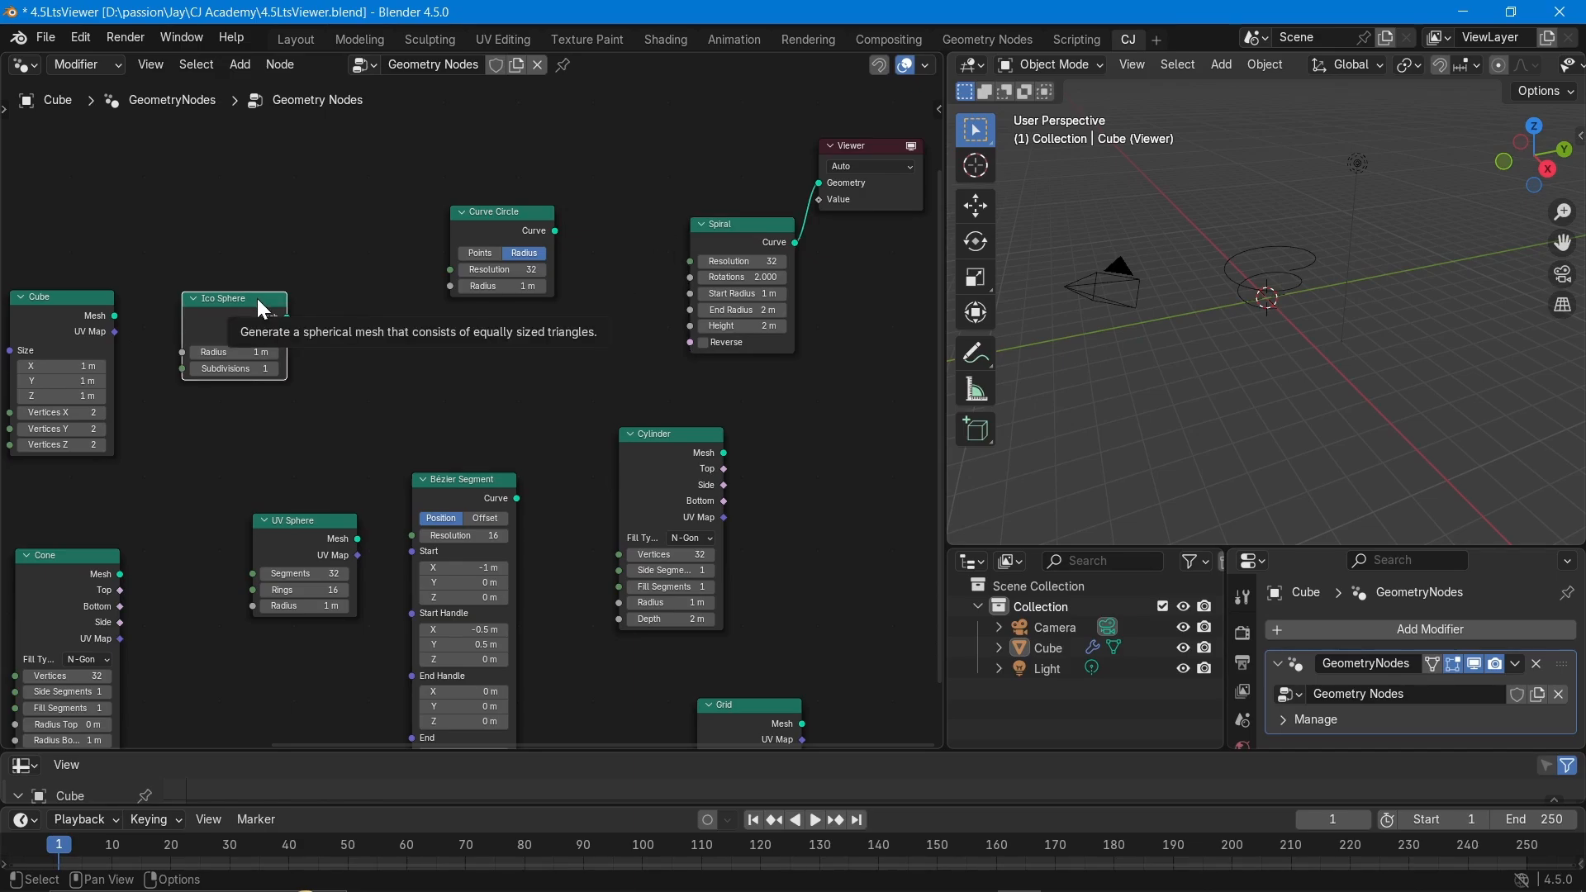
{"action": "key", "text": "shift+d"}
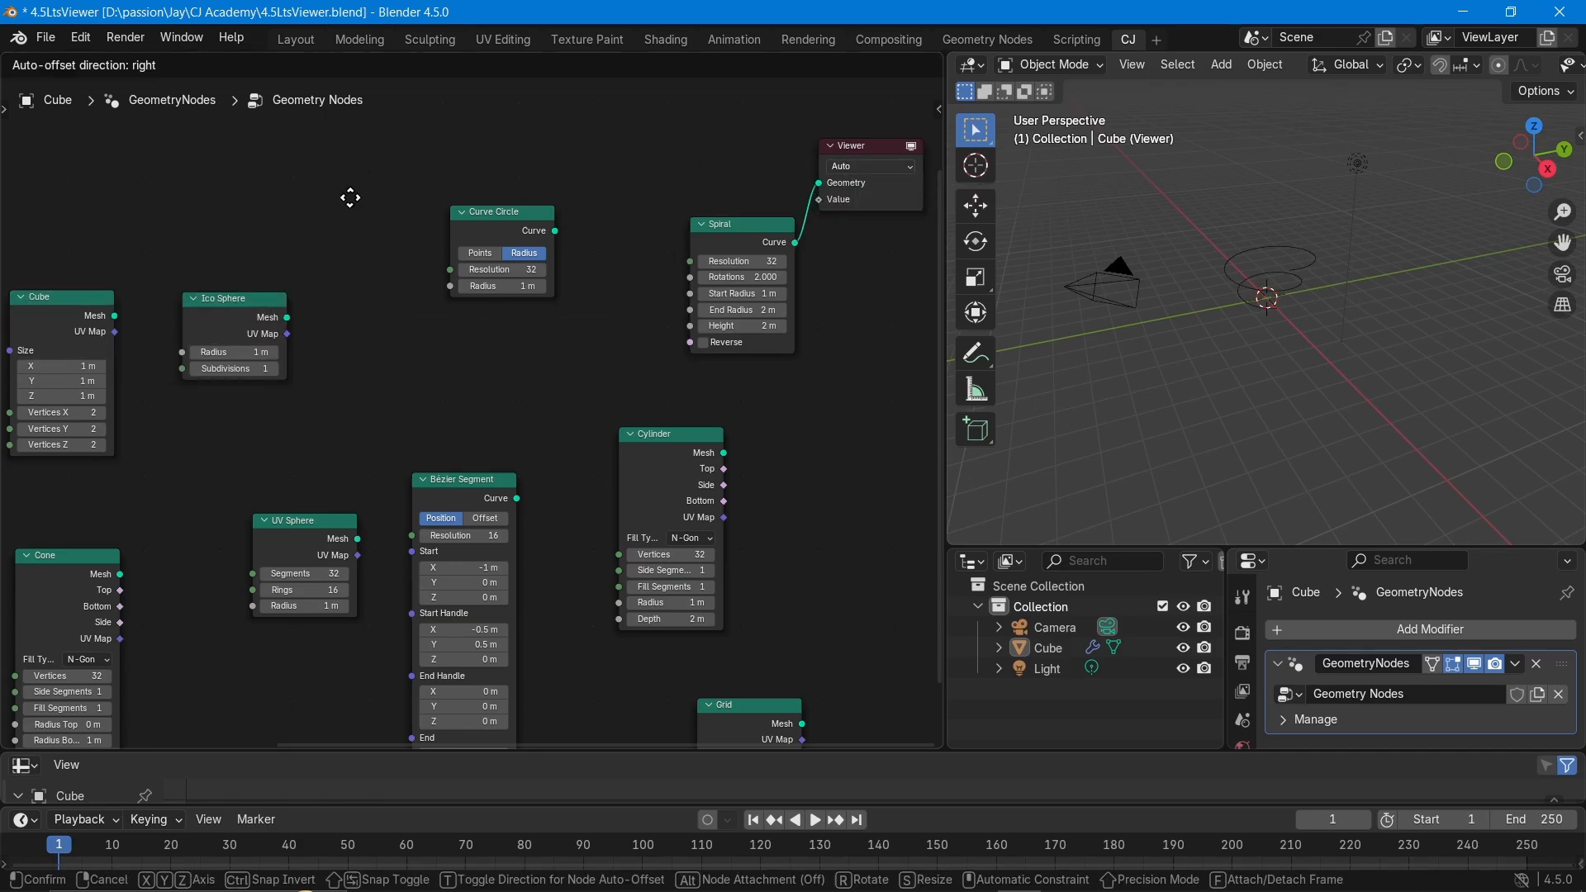
{"action": "right_click", "coordinate": [664, 166]}
Duplicate the Spiral's Viewer, place the copy above the Ico Sphere node, and link the Cube's Mesh output to its Geometry input.
{"action": "left_click", "coordinate": [875, 164]}
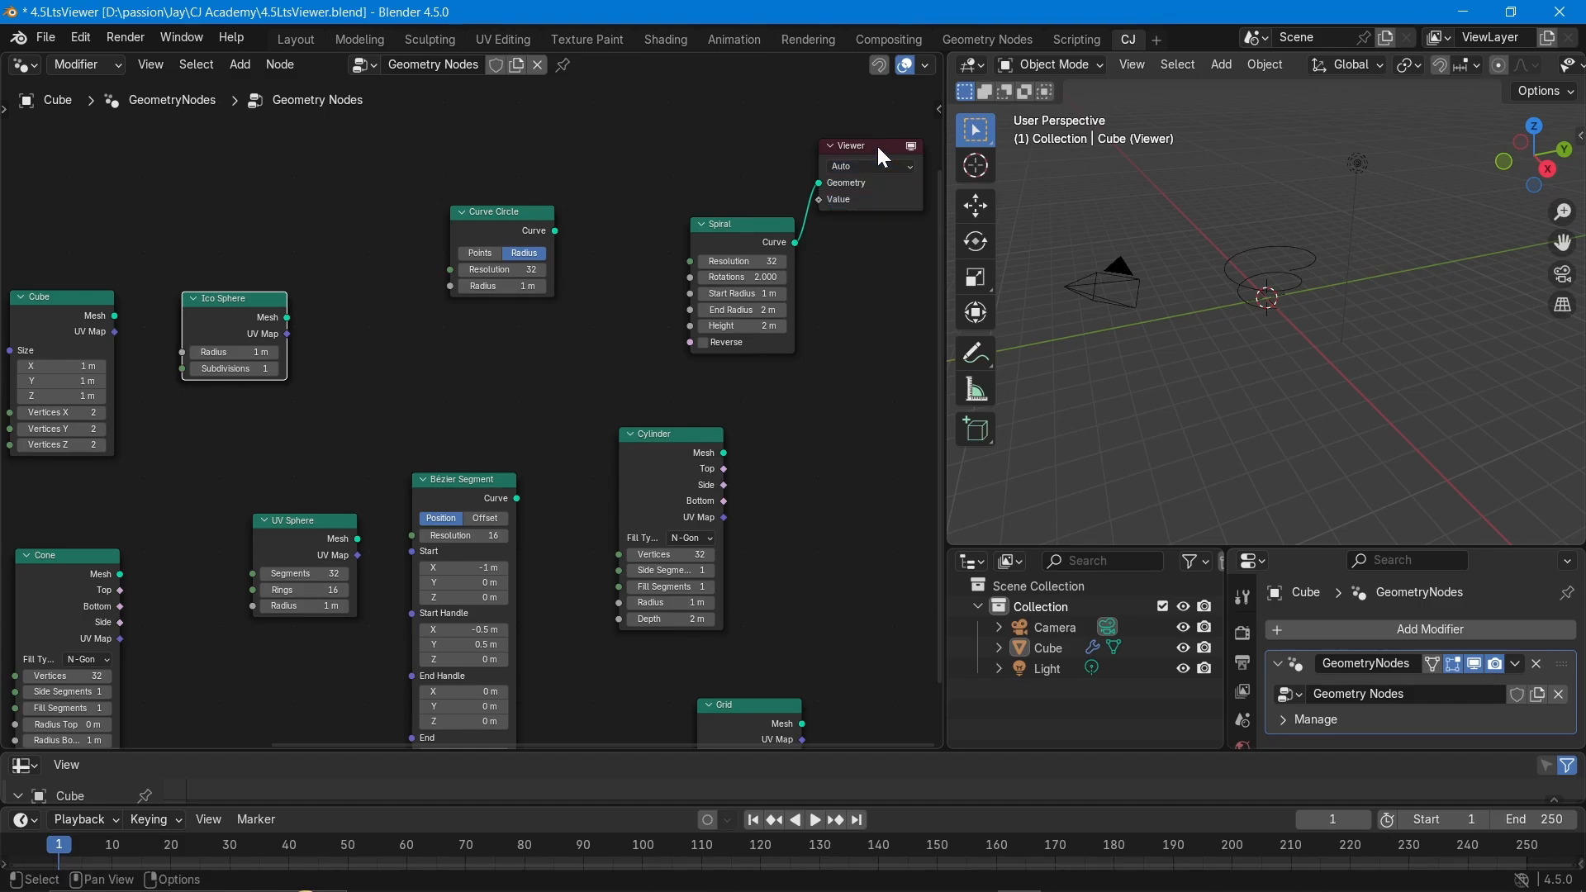
{"action": "left_click", "coordinate": [876, 145]}
{"action": "key", "text": "shift+d"}
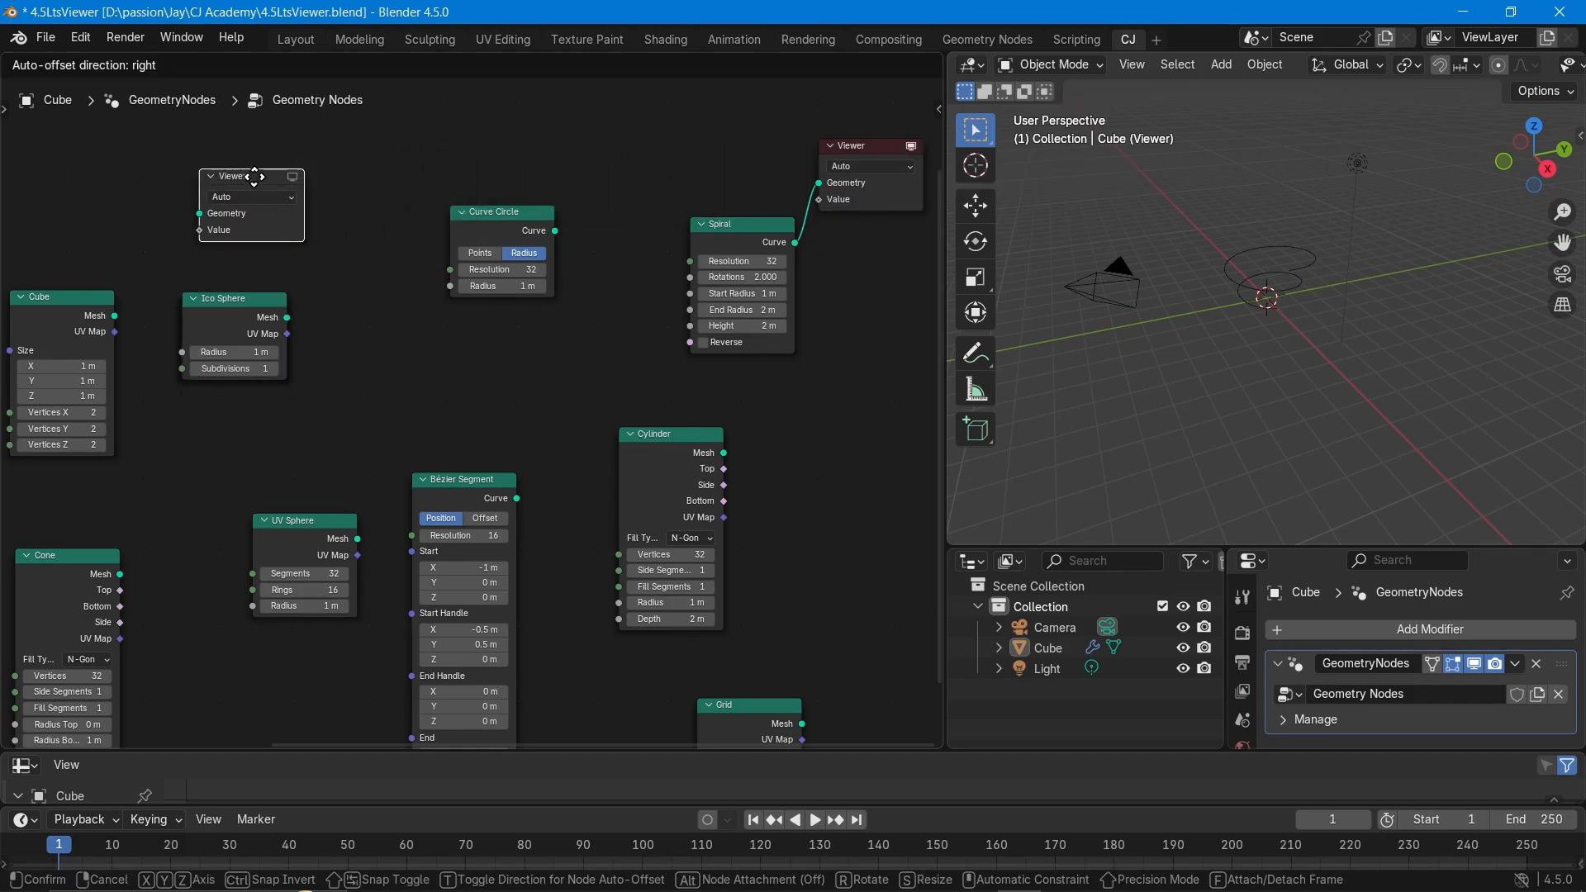
{"action": "left_click", "coordinate": [254, 185]}
{"action": "left_click_drag", "start_coordinate": [114, 316], "coordinate": [195, 213]}
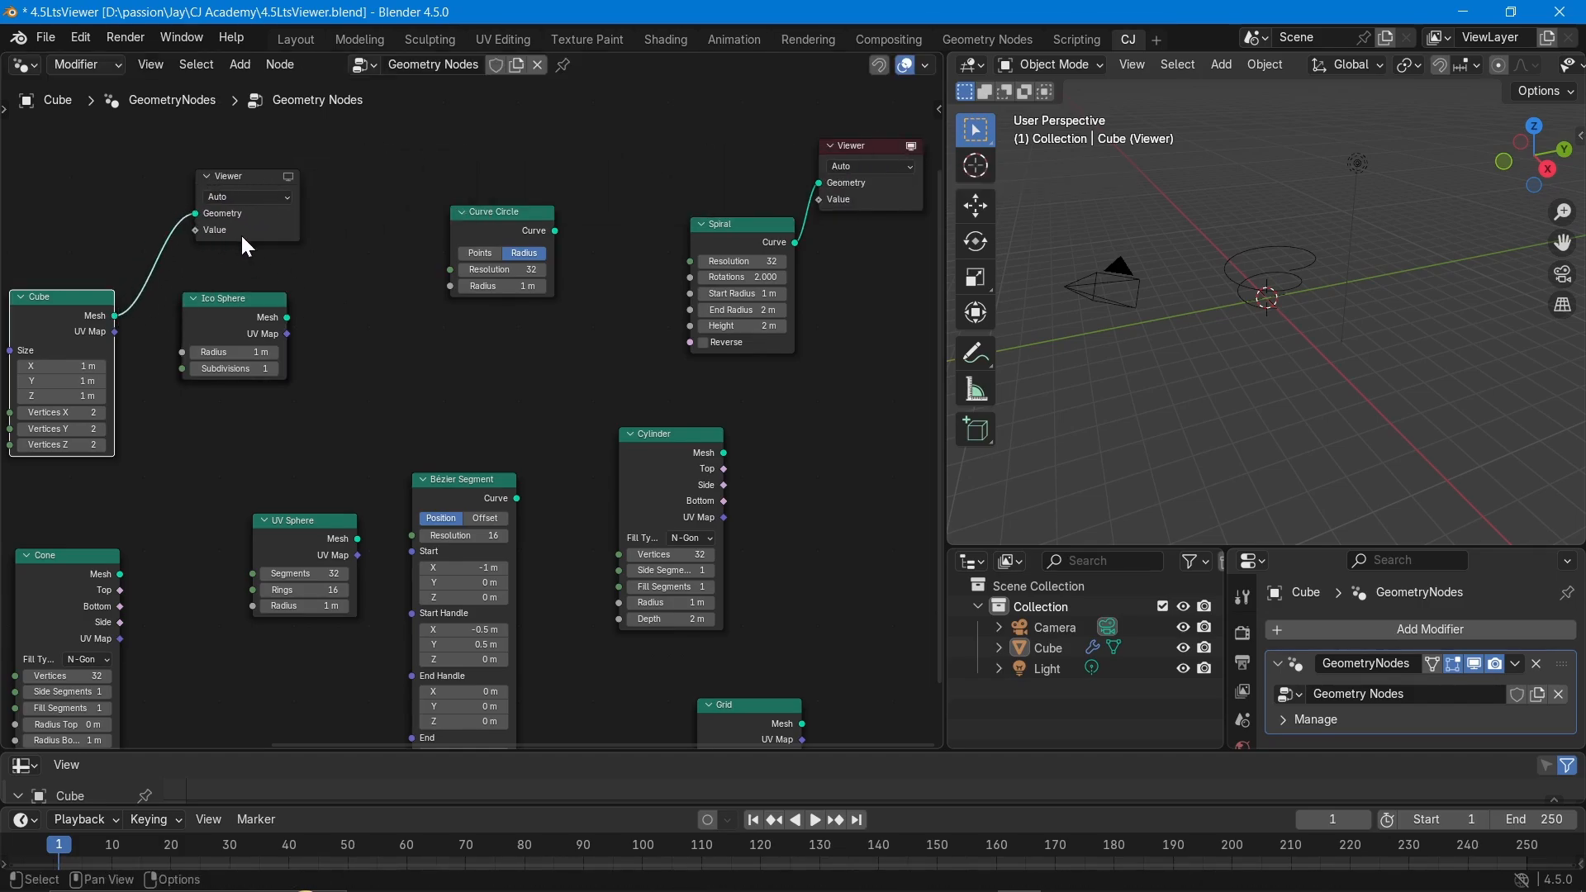
Activate the Cube's Viewer and relink it to the Cylinder node's Mesh output.
{"action": "left_click", "coordinate": [263, 177]}
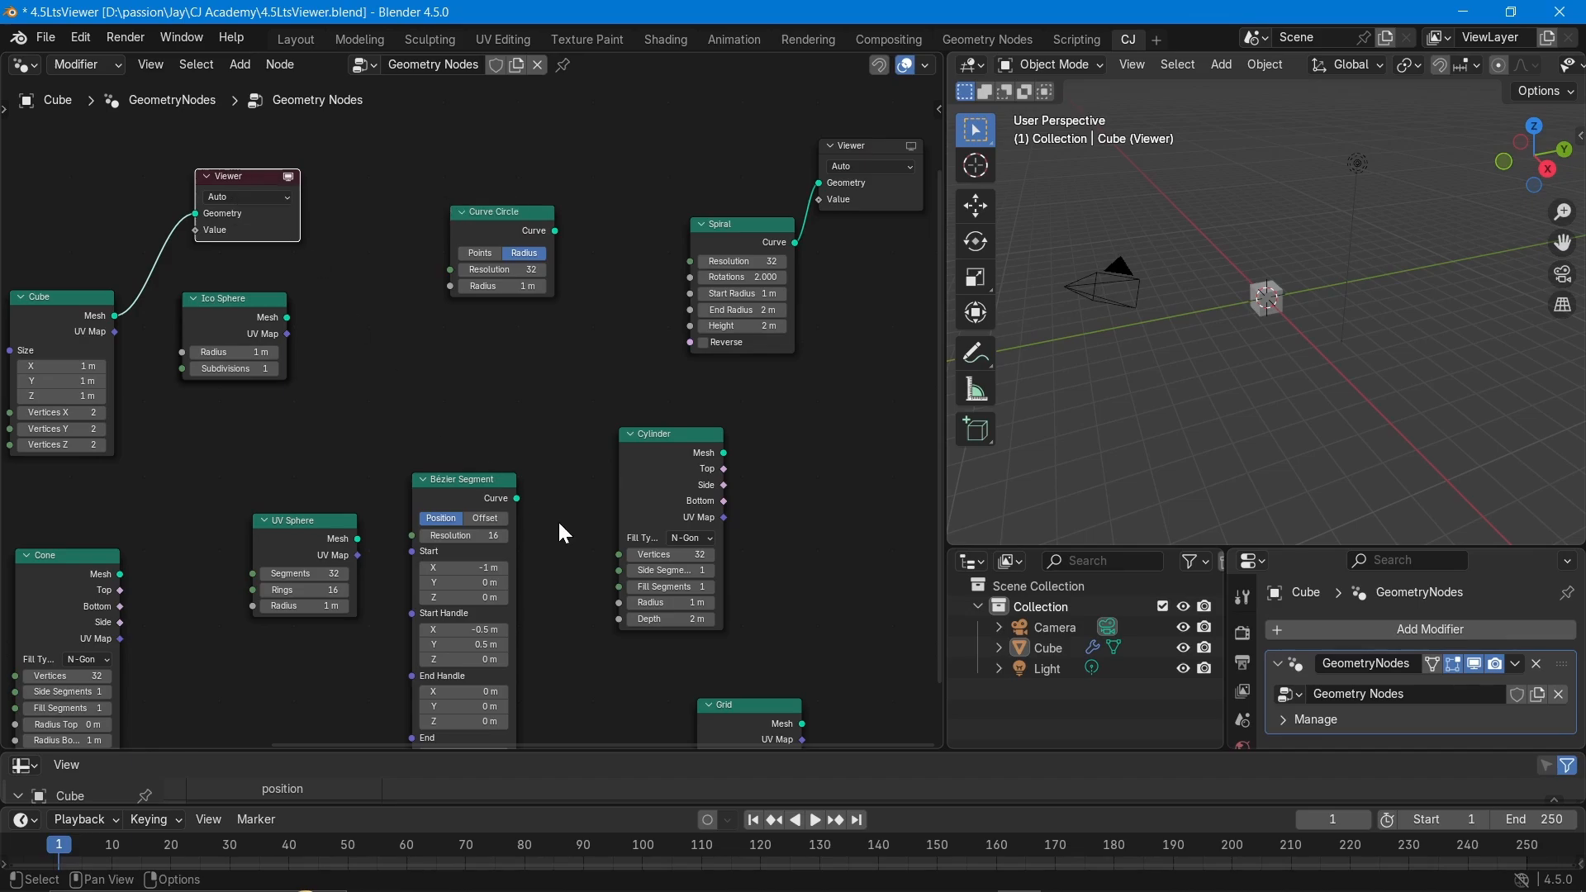
{"action": "right_click", "coordinate": [653, 439]}
{"action": "left_click", "coordinate": [652, 439]}
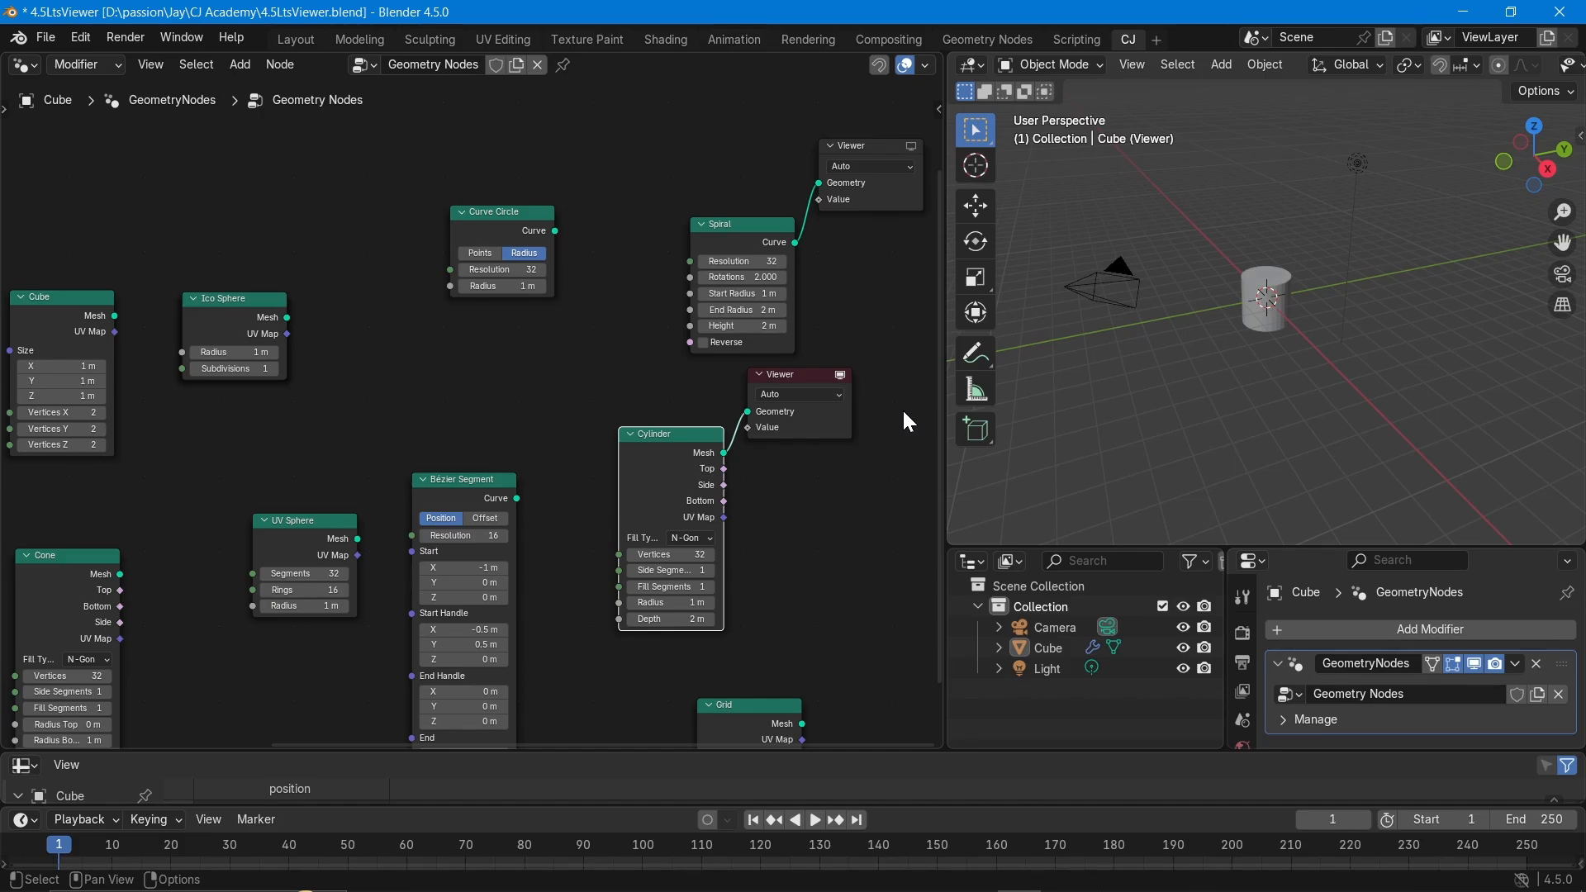
Delete the Viewer nodes attached to the Cylinder and Spiral nodes.
{"action": "left_click", "coordinate": [816, 368]}
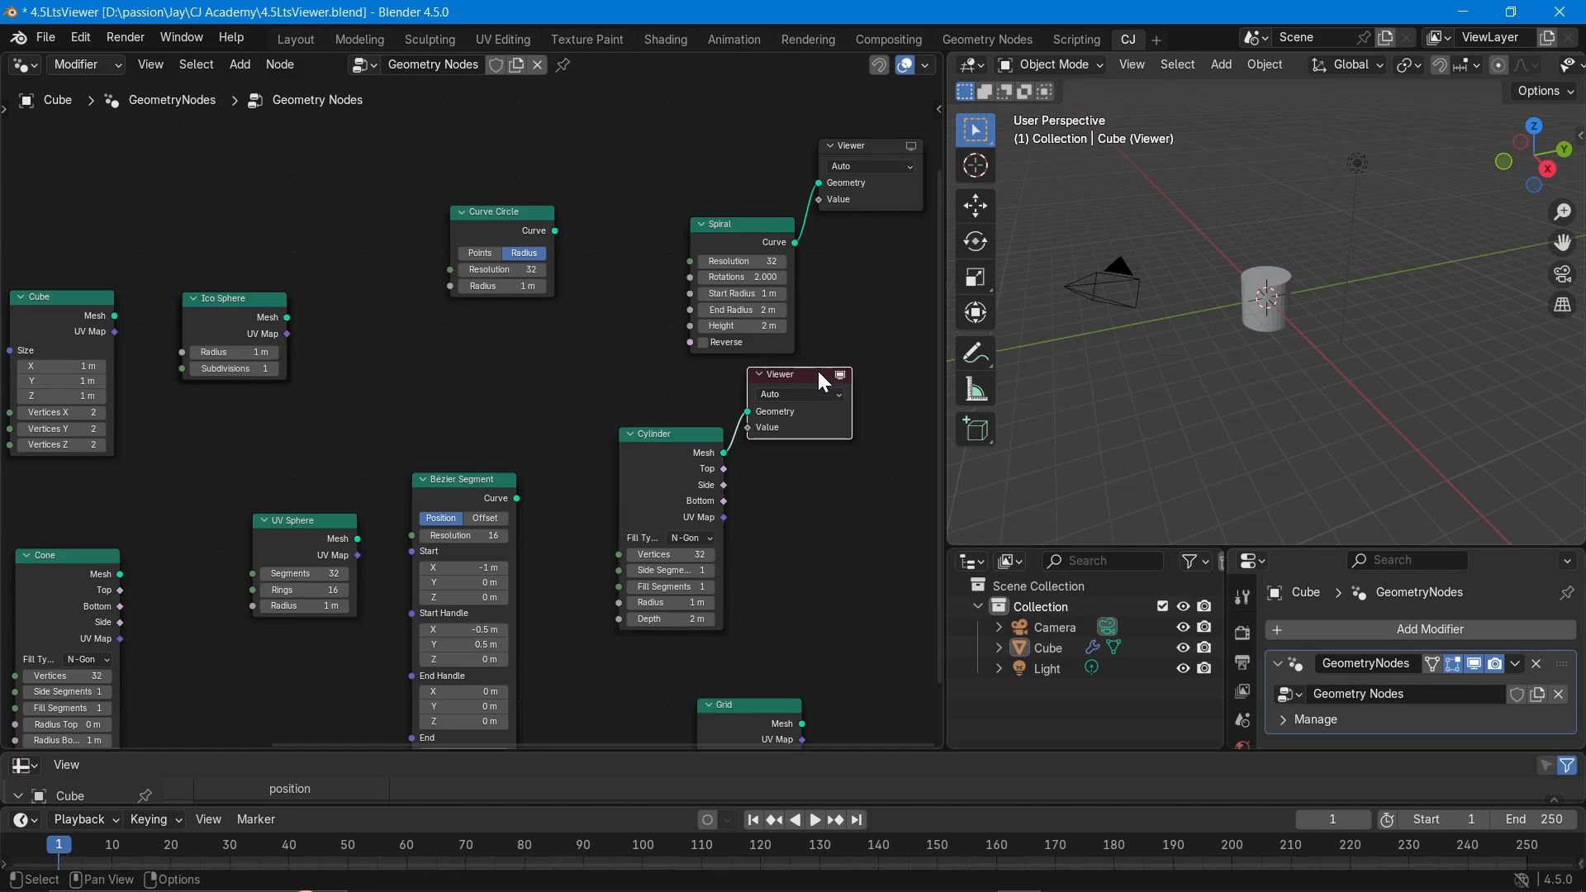
{"action": "key", "text": "x"}
{"action": "left_click", "coordinate": [864, 147]}
{"action": "key", "text": "x"}
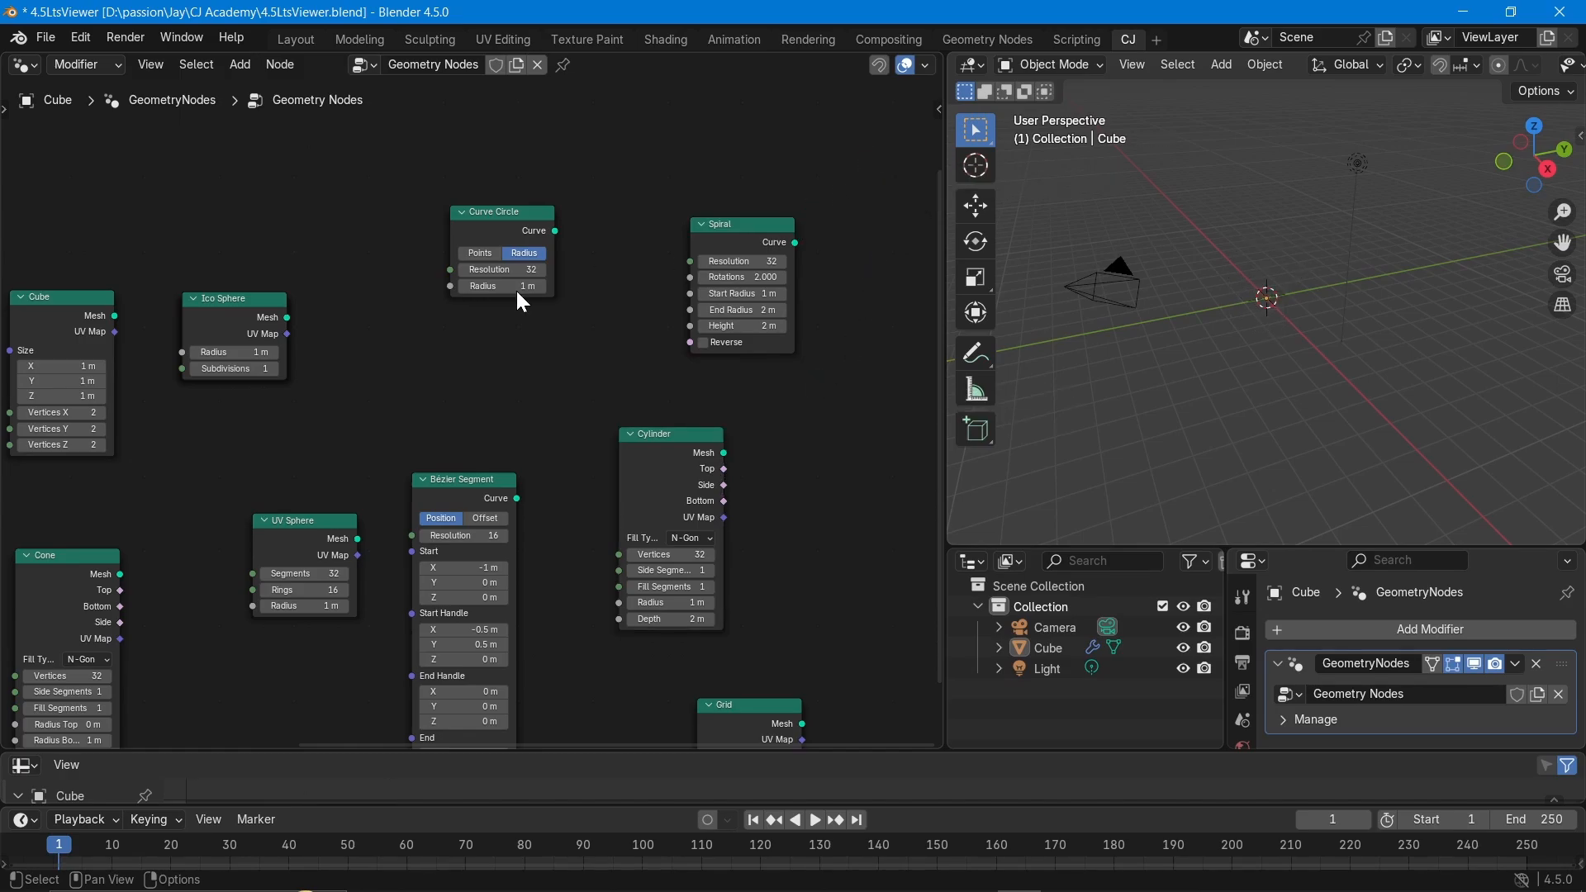
Link the Cube node to a new Viewer placed above the Ico Sphere node and assign it viewer shortcut 1.
{"action": "left_click", "coordinate": [81, 306]}
{"action": "right_click", "coordinate": [79, 306]}
{"action": "left_click", "coordinate": [80, 305]}
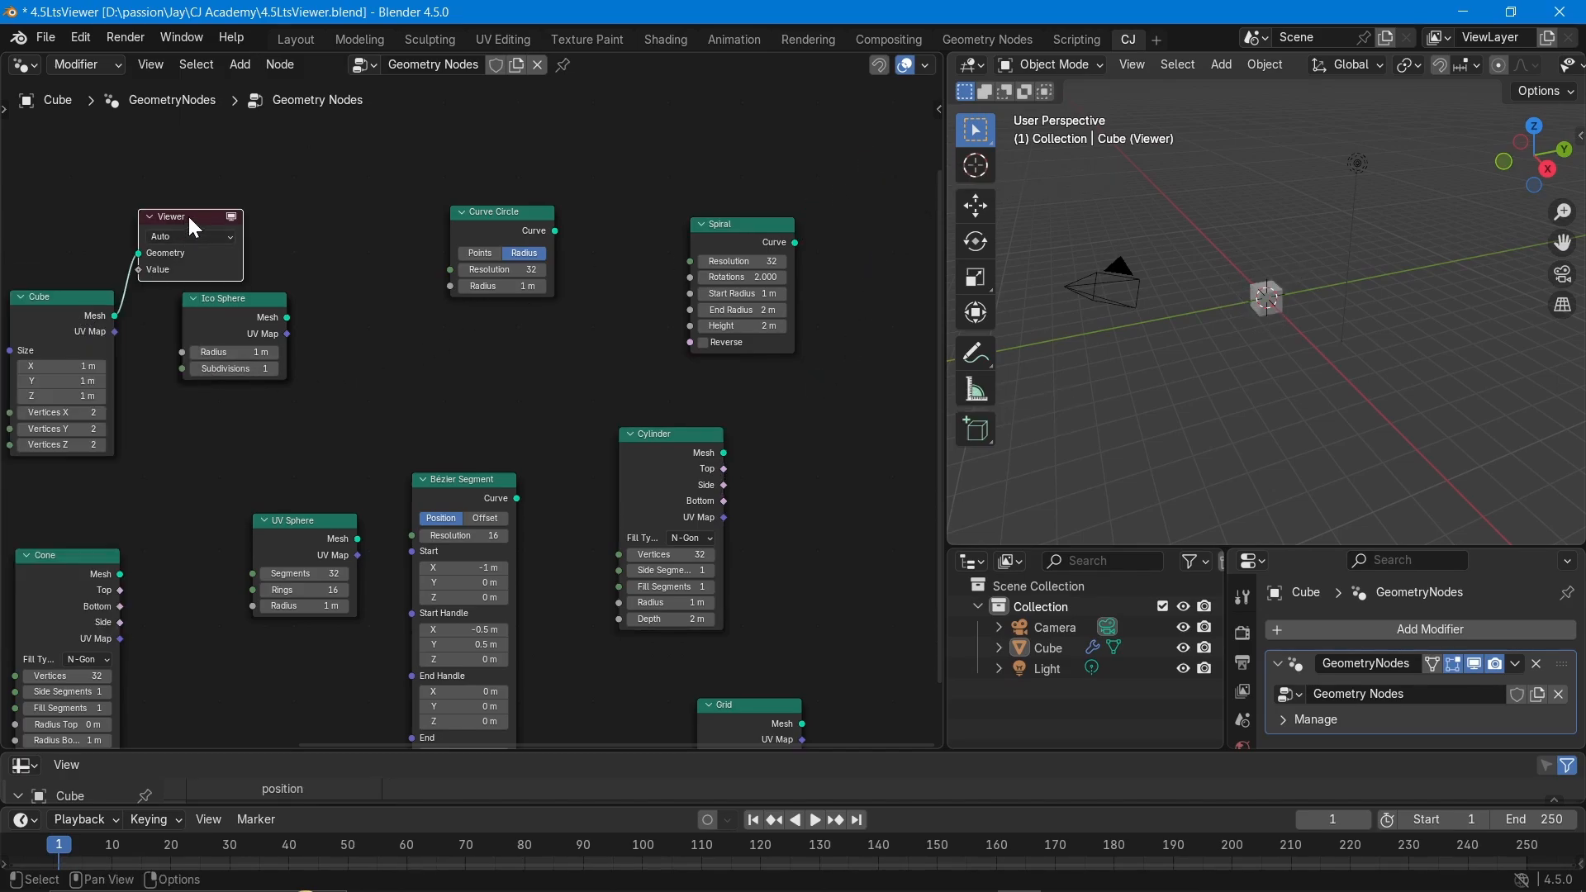
{"action": "left_click_drag", "start_coordinate": [187, 215], "coordinate": [219, 158]}
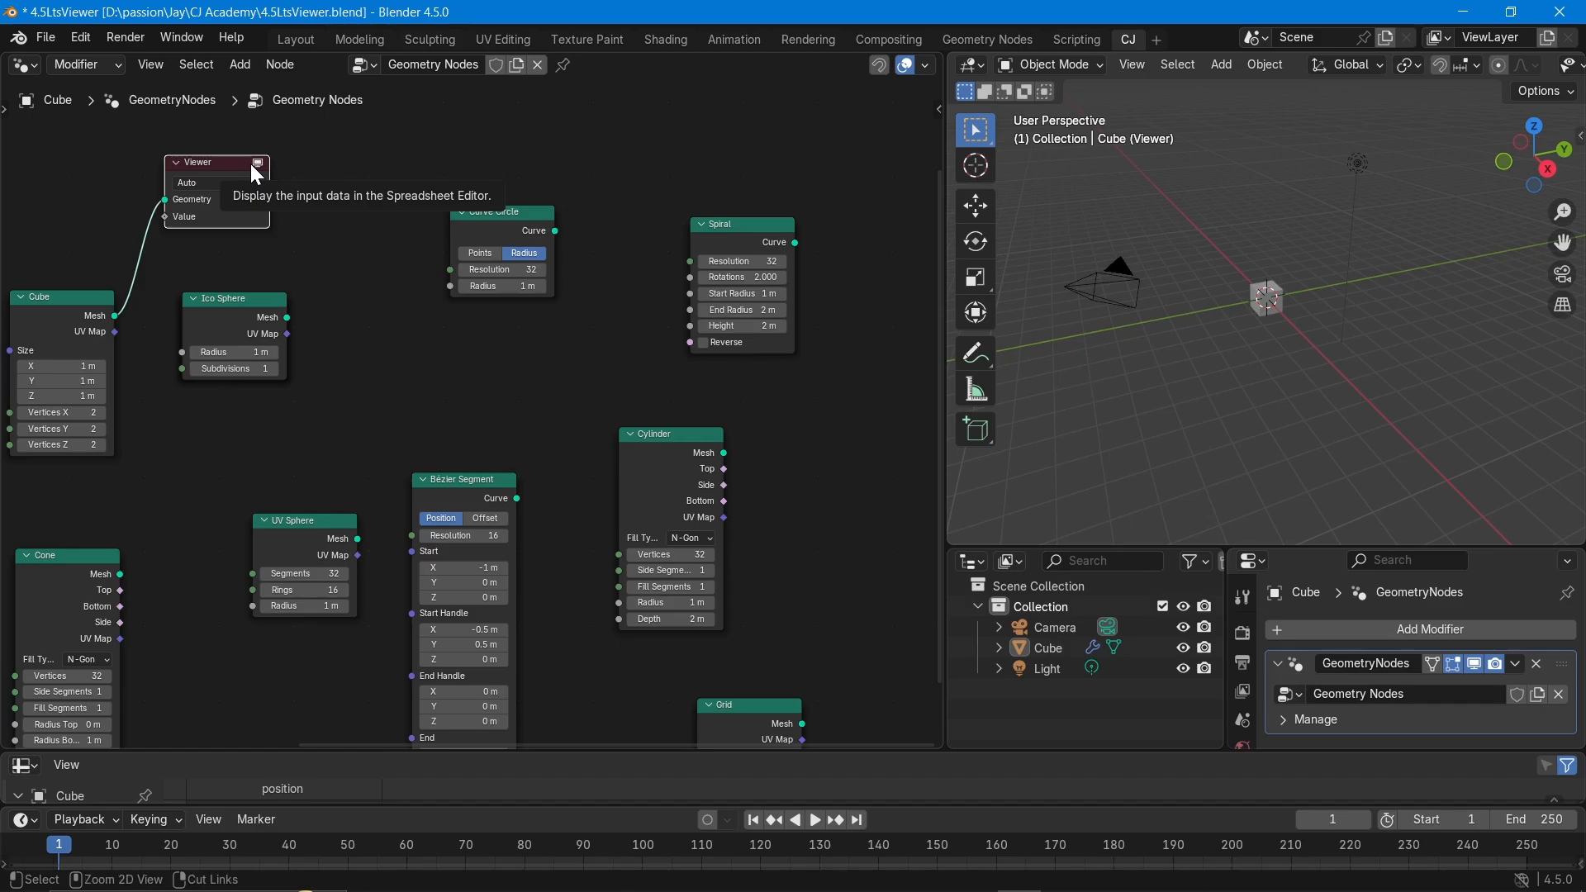
{"action": "key", "text": "ctrl+1"}
{"action": "scroll", "coordinate": [235, 165], "scroll_direction": "up", "scroll_amount": 2}
{"action": "middle_click_drag", "start_coordinate": [235, 165], "coordinate": [446, 393]}
{"action": "scroll", "coordinate": [241, 239], "scroll_direction": "up", "scroll_amount": 1}
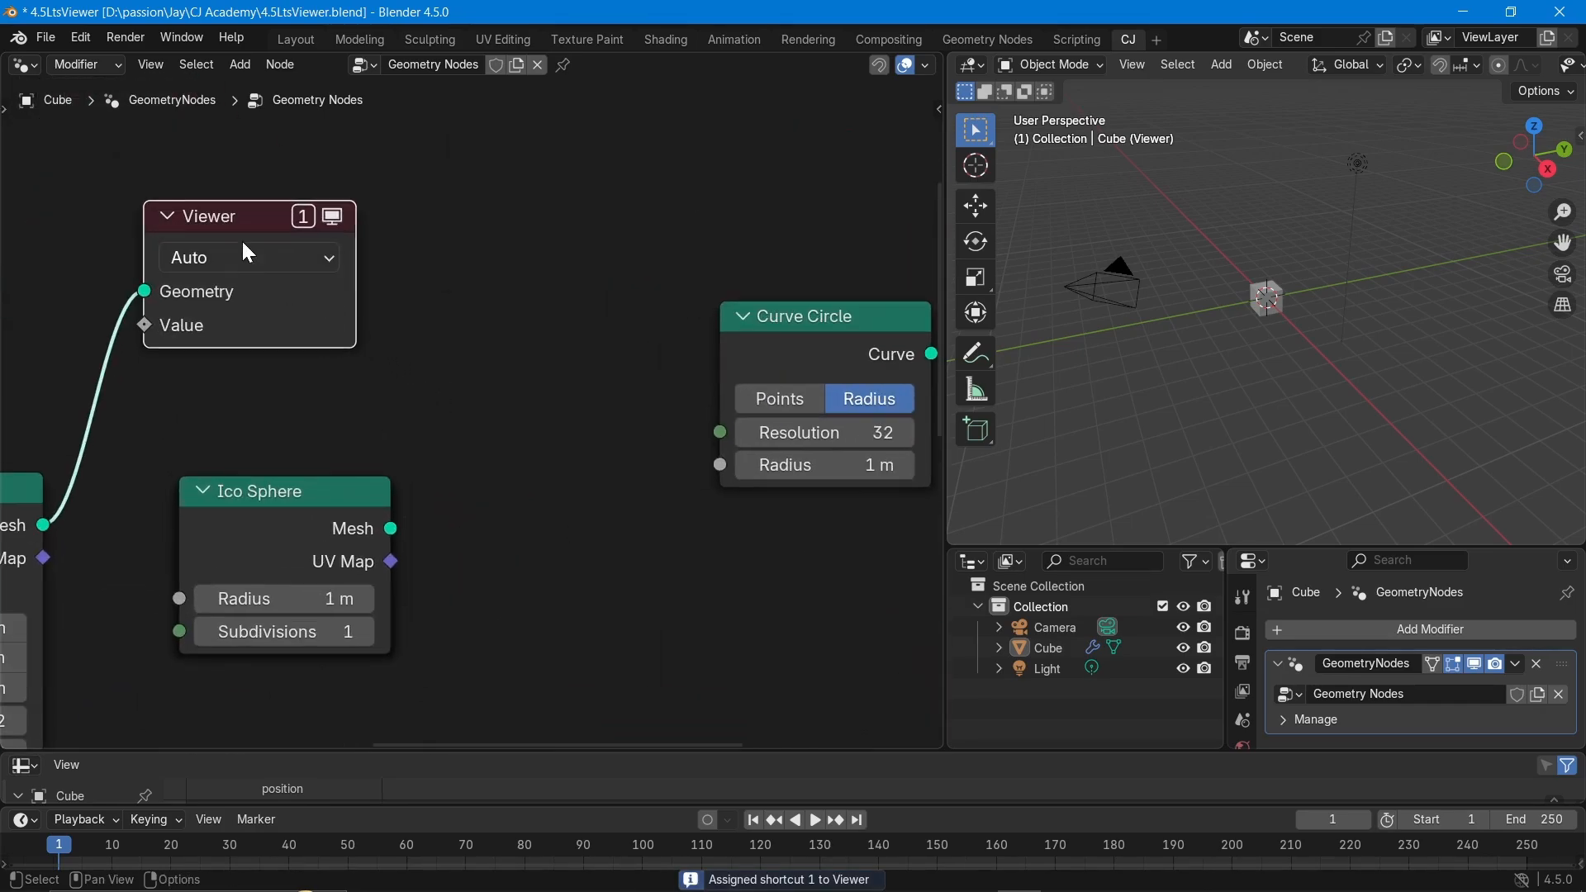
{"action": "scroll", "coordinate": [304, 212], "scroll_direction": "down", "scroll_amount": 7}
{"action": "middle_click_drag", "start_coordinate": [425, 613], "coordinate": [282, 449]}
{"action": "scroll", "coordinate": [424, 374], "scroll_direction": "down", "scroll_amount": 3}
{"action": "middle_click_drag", "start_coordinate": [728, 667], "coordinate": [607, 593]}
{"action": "left_click", "coordinate": [616, 593]}
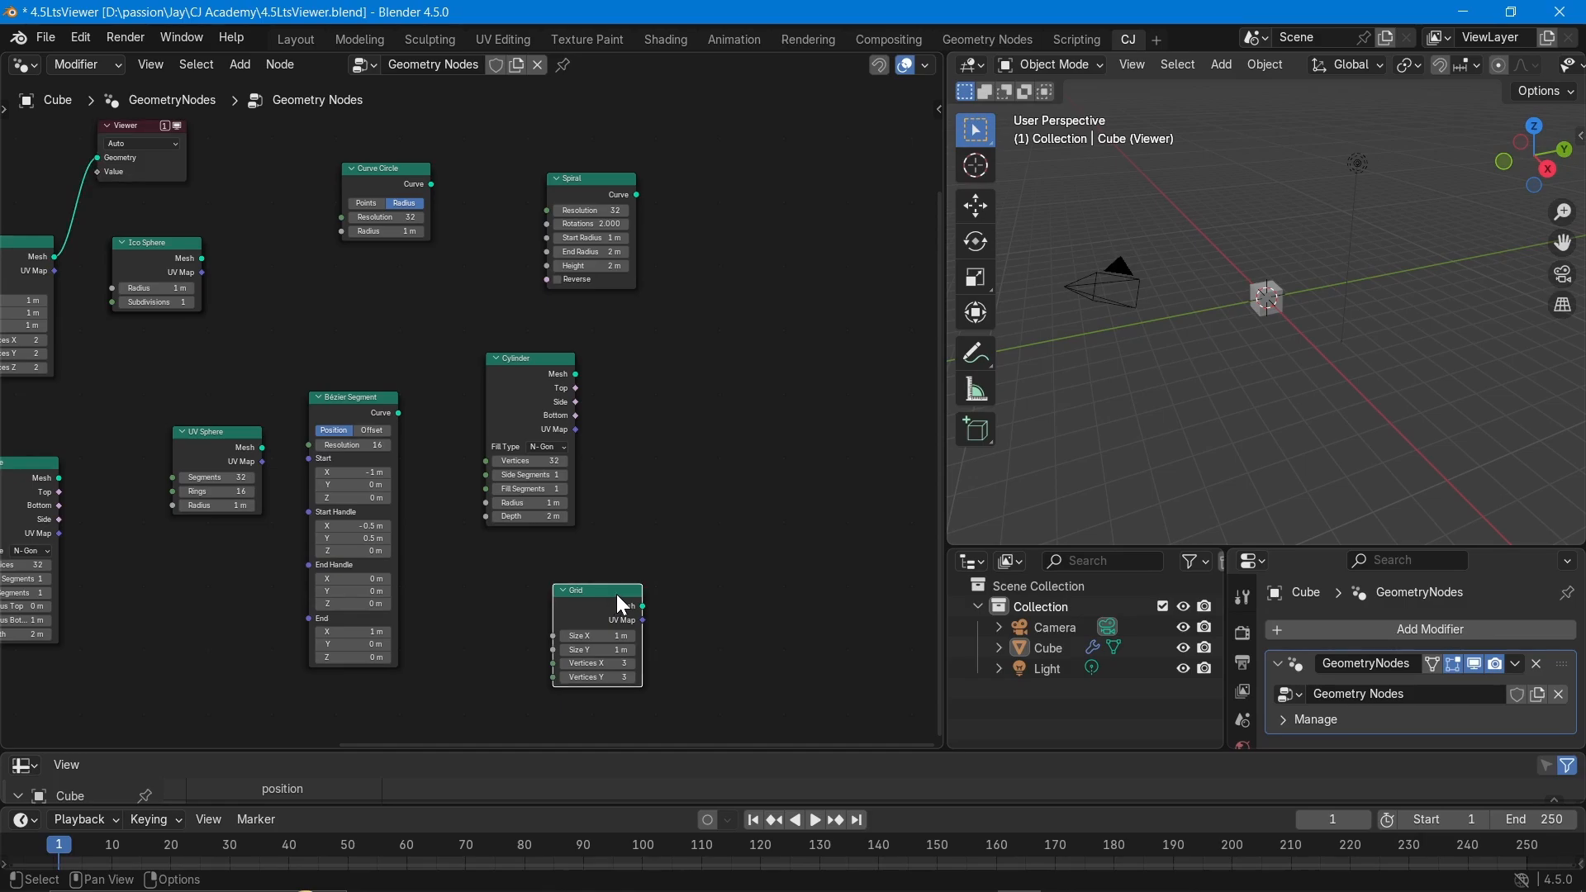
{"action": "right_click", "coordinate": [616, 593]}
{"action": "right_click", "coordinate": [632, 592]}
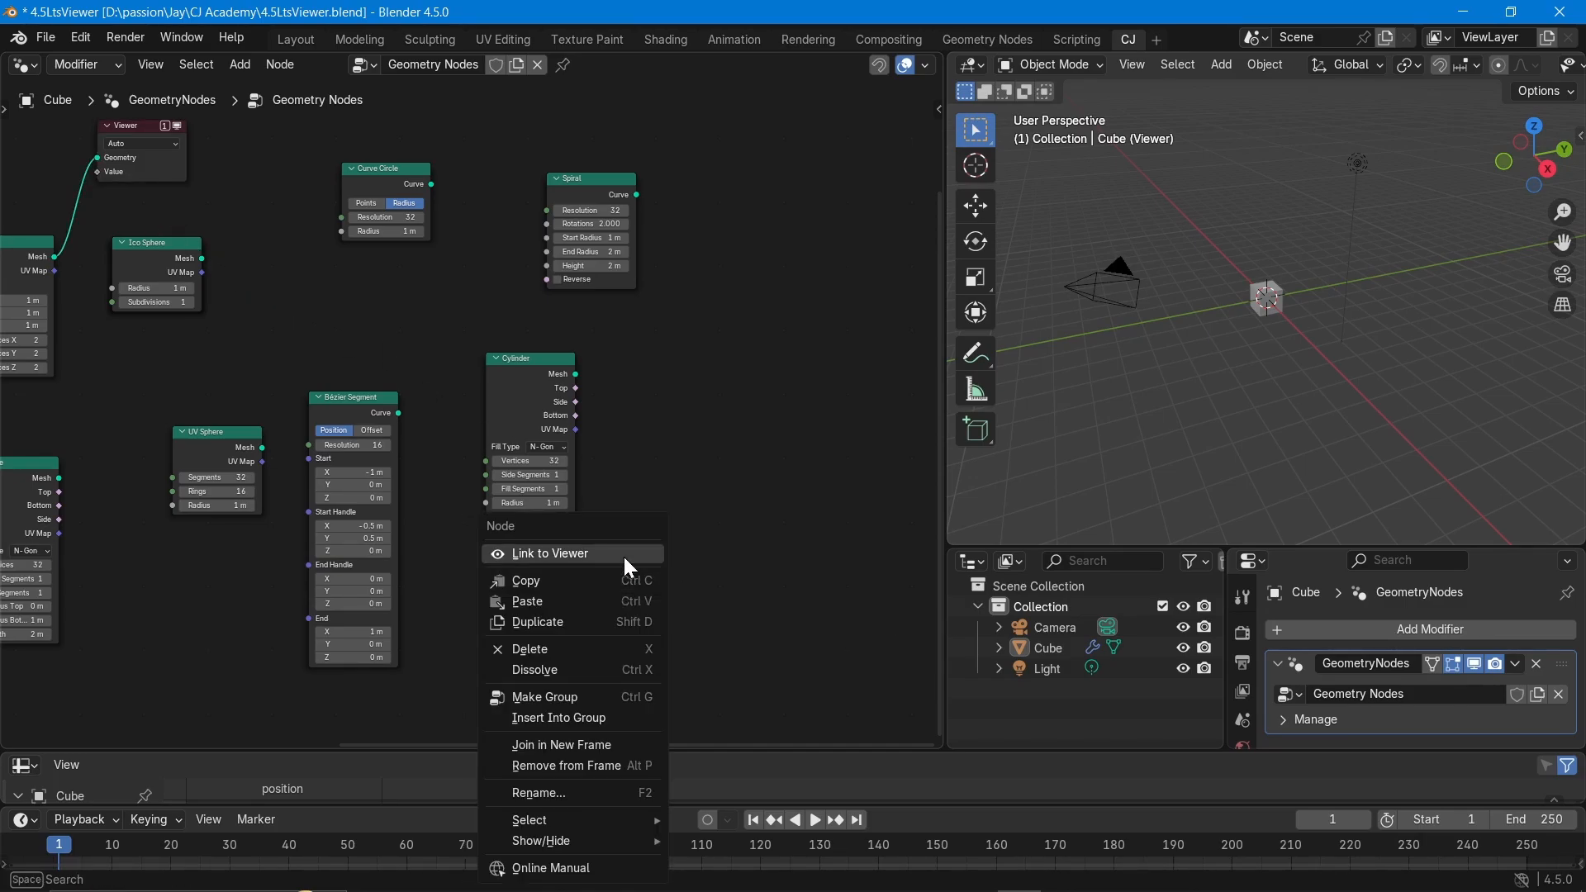
{"action": "left_click", "coordinate": [625, 558]}
{"action": "scroll", "coordinate": [723, 533], "scroll_direction": "up", "scroll_amount": 5}
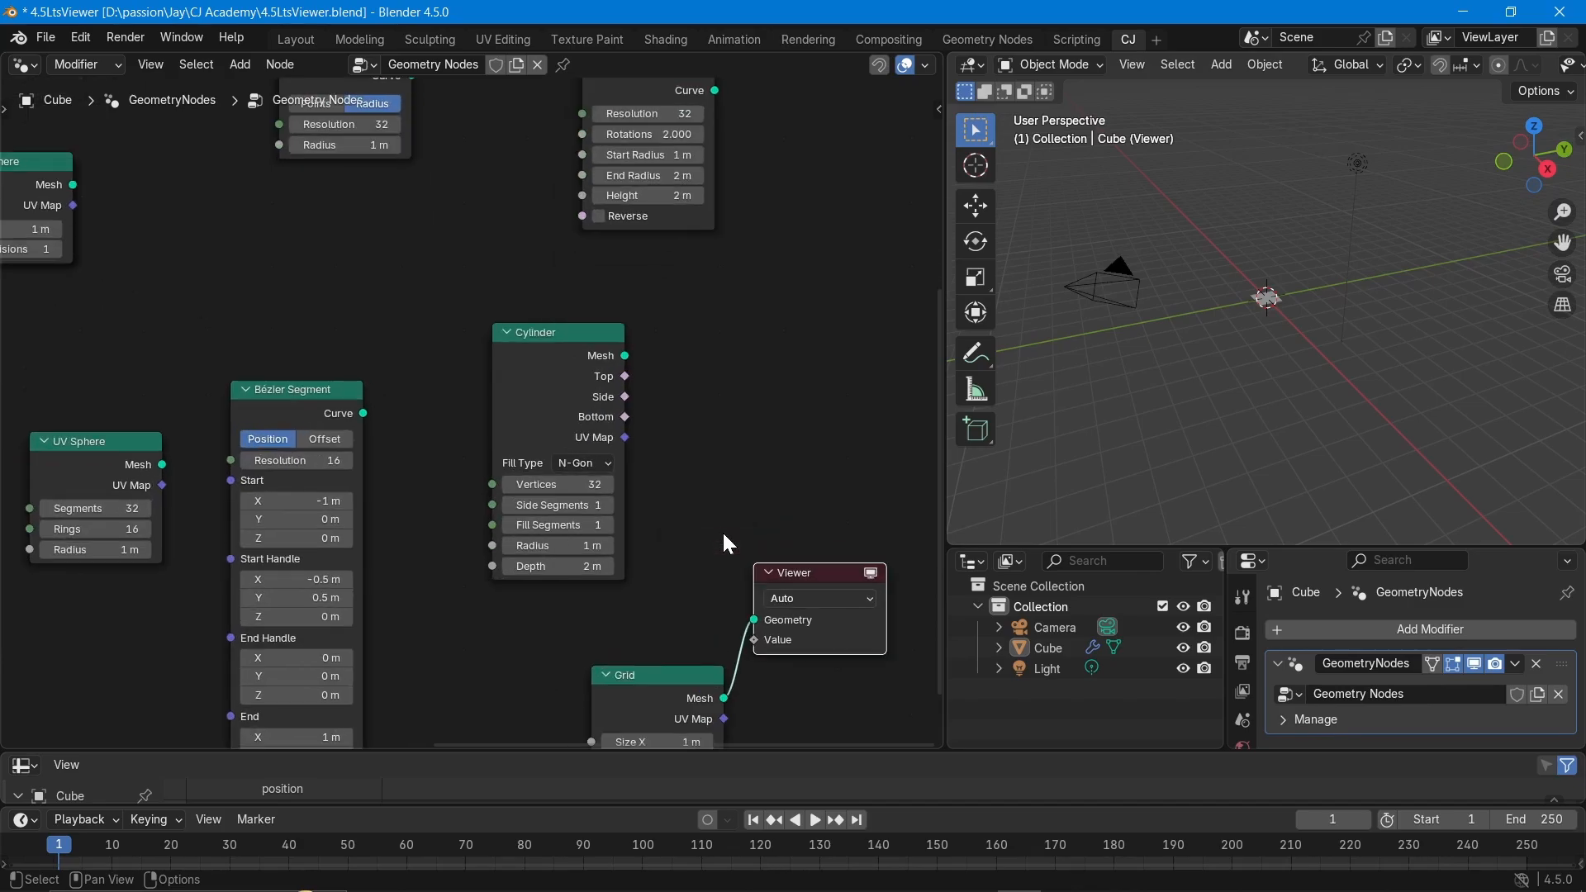
{"action": "scroll", "coordinate": [723, 533], "scroll_direction": "down", "scroll_amount": 6}
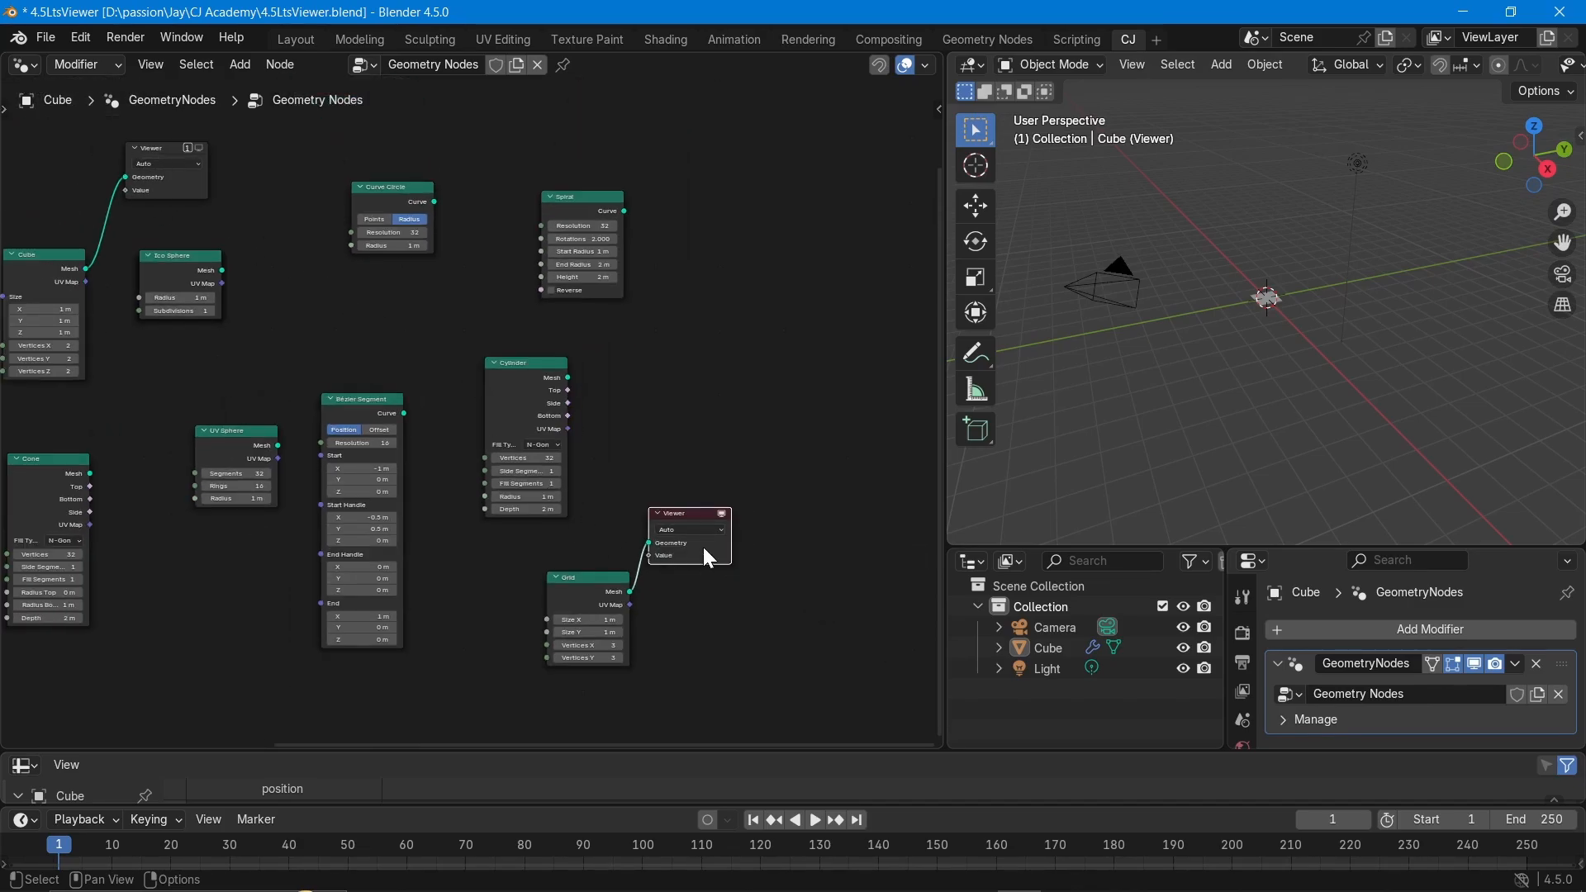
{"action": "key", "text": "x"}
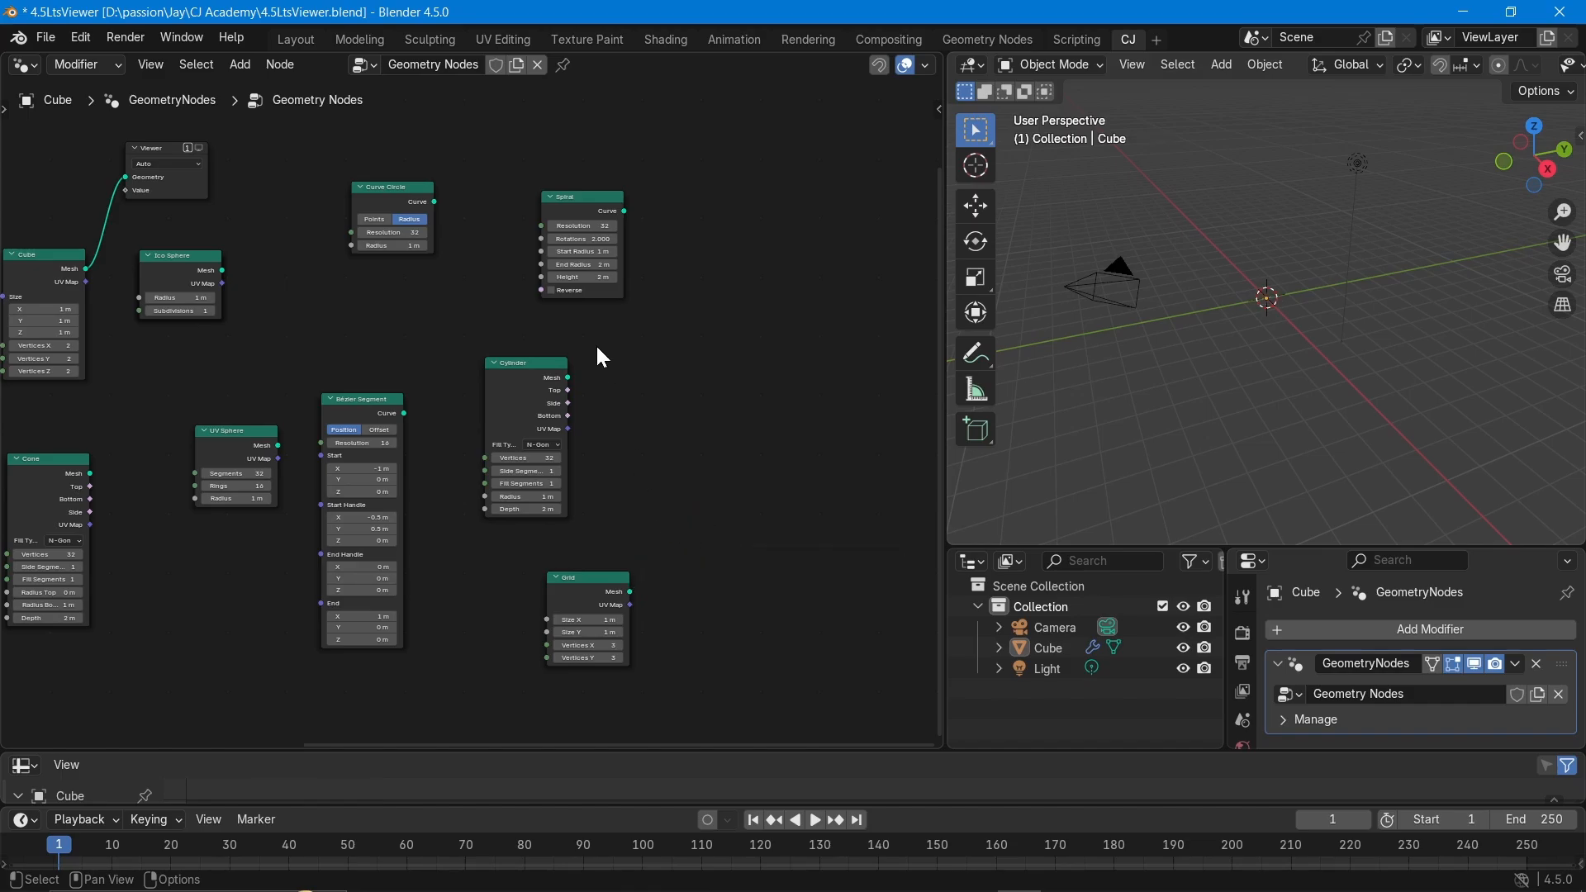
Link the Spiral node to a new Viewer and assign it viewer shortcut 2.
{"action": "left_click", "coordinate": [597, 194]}
{"action": "right_click", "coordinate": [597, 191]}
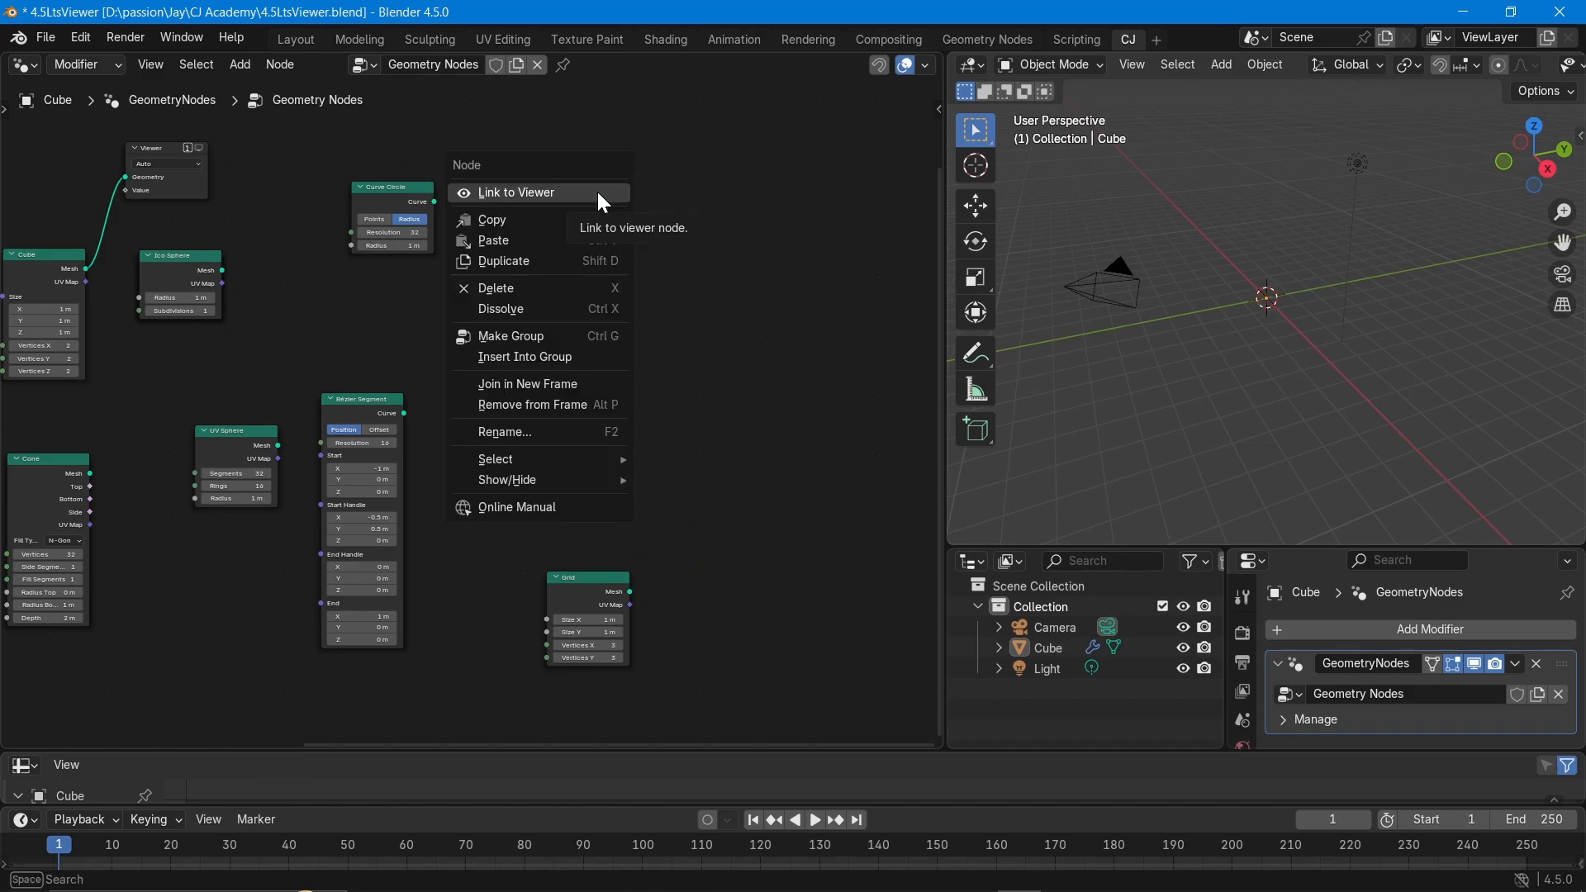
{"action": "left_click", "coordinate": [597, 191]}
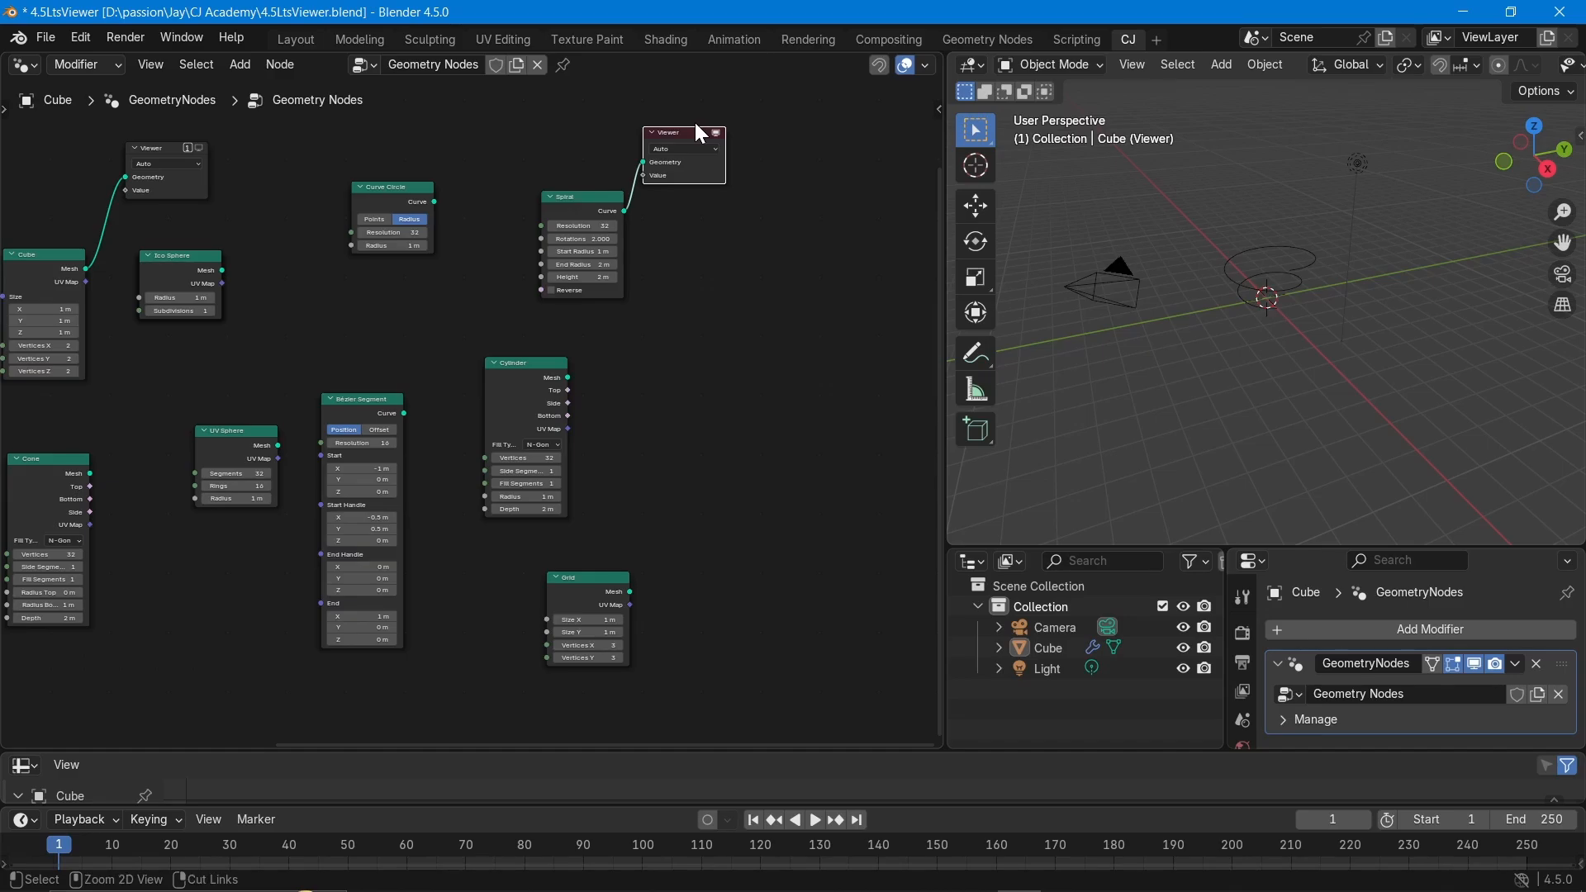
{"action": "key", "text": "ctrl+2"}
{"action": "scroll", "coordinate": [697, 120], "scroll_direction": "up", "scroll_amount": 2}
{"action": "middle_click_drag", "start_coordinate": [696, 119], "coordinate": [786, 324]}
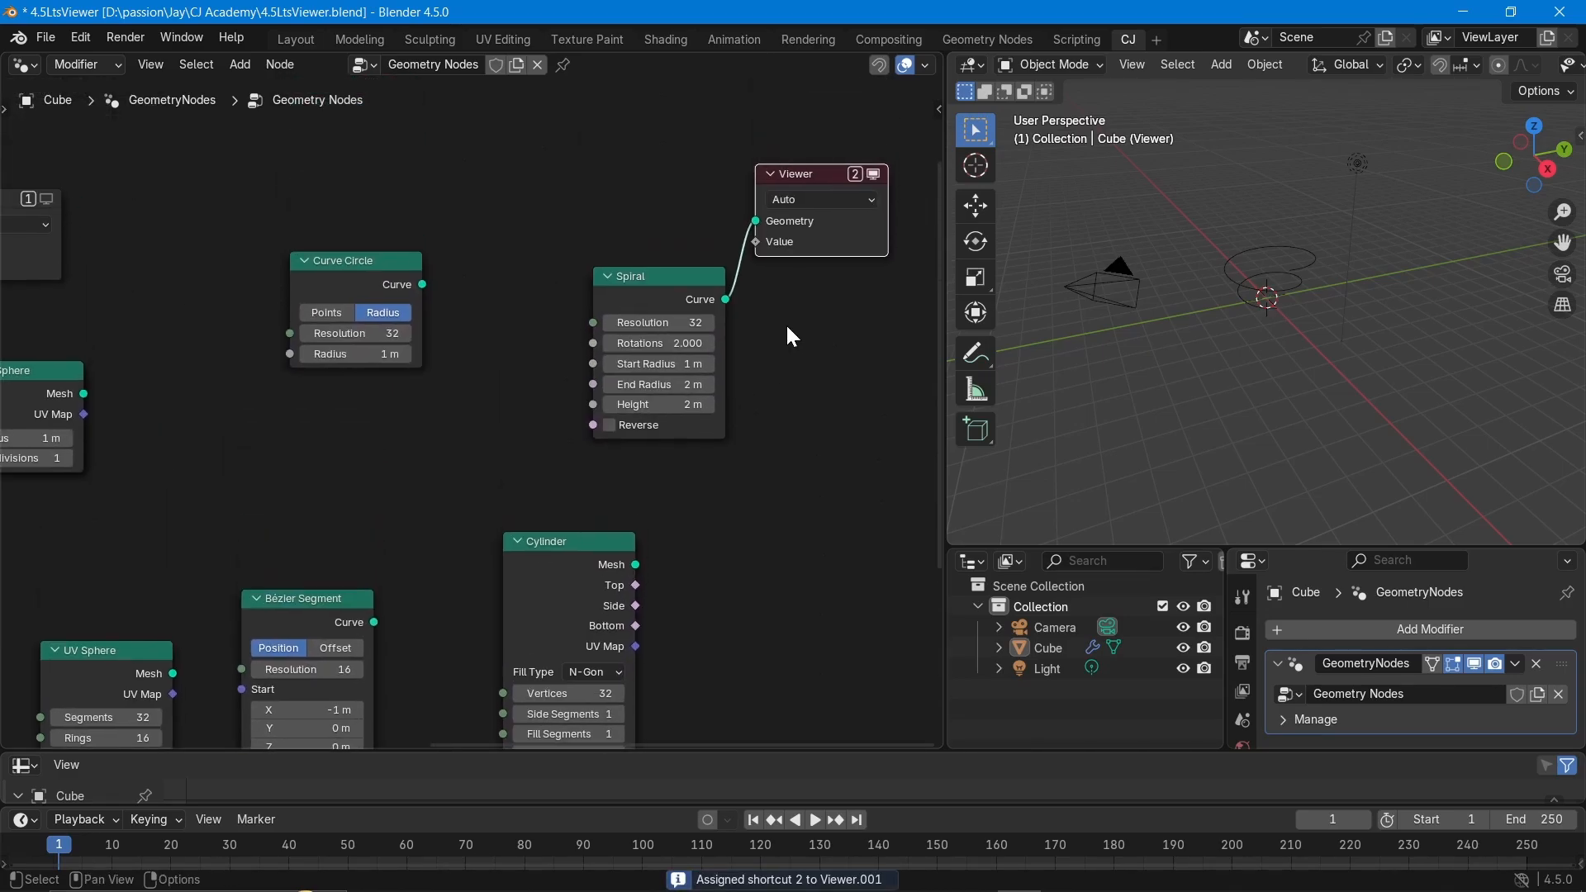
Link the Ico Sphere node to a new Viewer and assign it viewer shortcut 3.
{"action": "scroll", "coordinate": [815, 233], "scroll_direction": "down", "scroll_amount": 2}
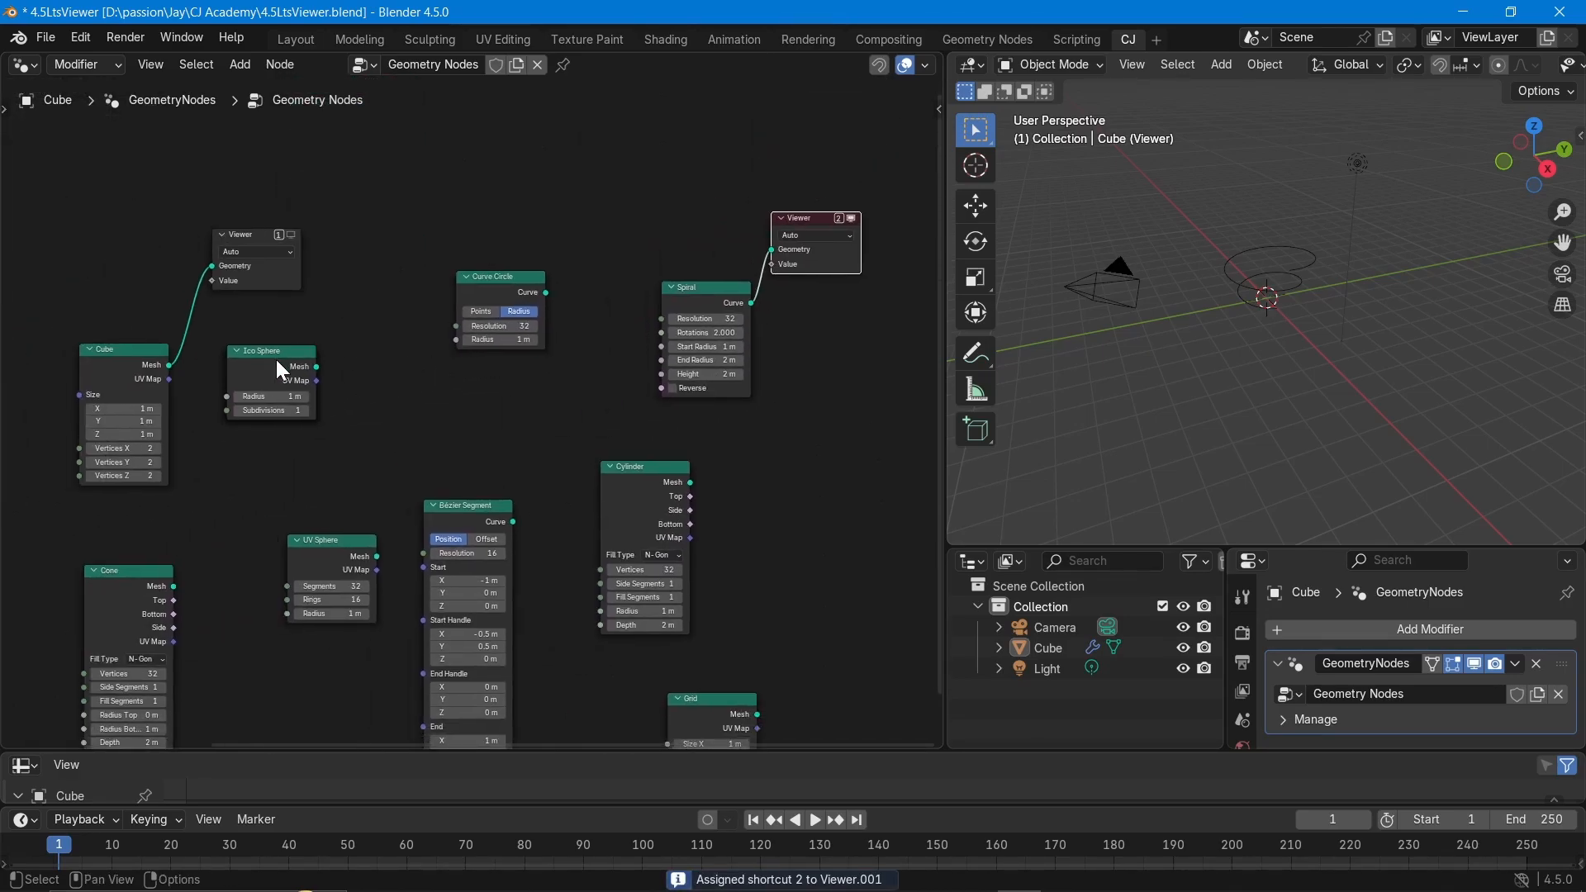
{"action": "left_click", "coordinate": [273, 361]}
{"action": "key", "text": "ctrl"}
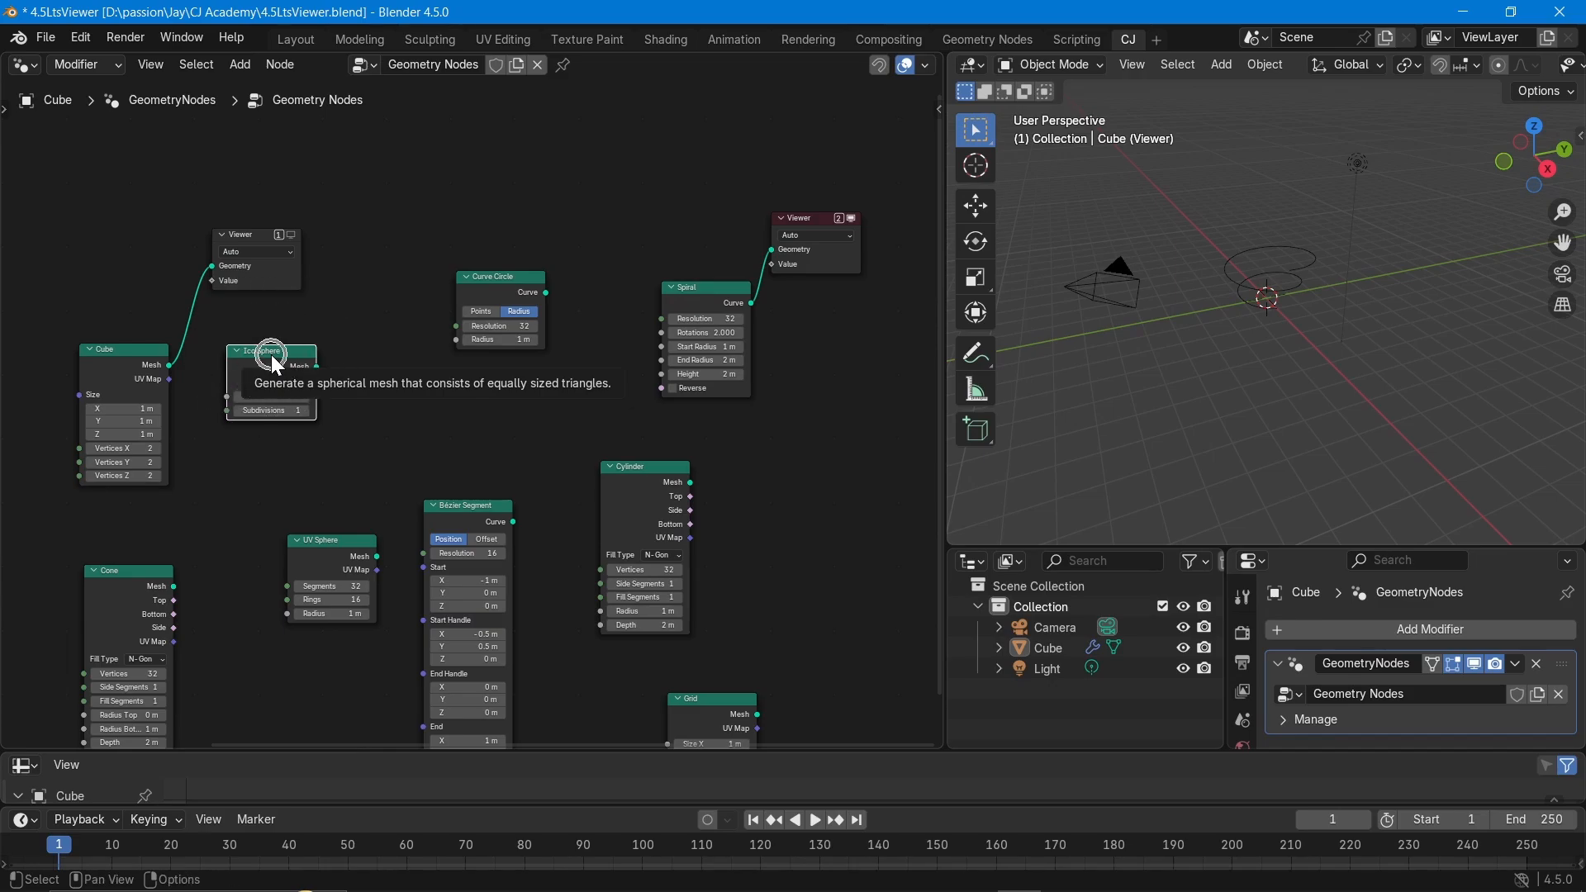
{"action": "right_click", "coordinate": [273, 354]}
{"action": "left_click", "coordinate": [273, 353]}
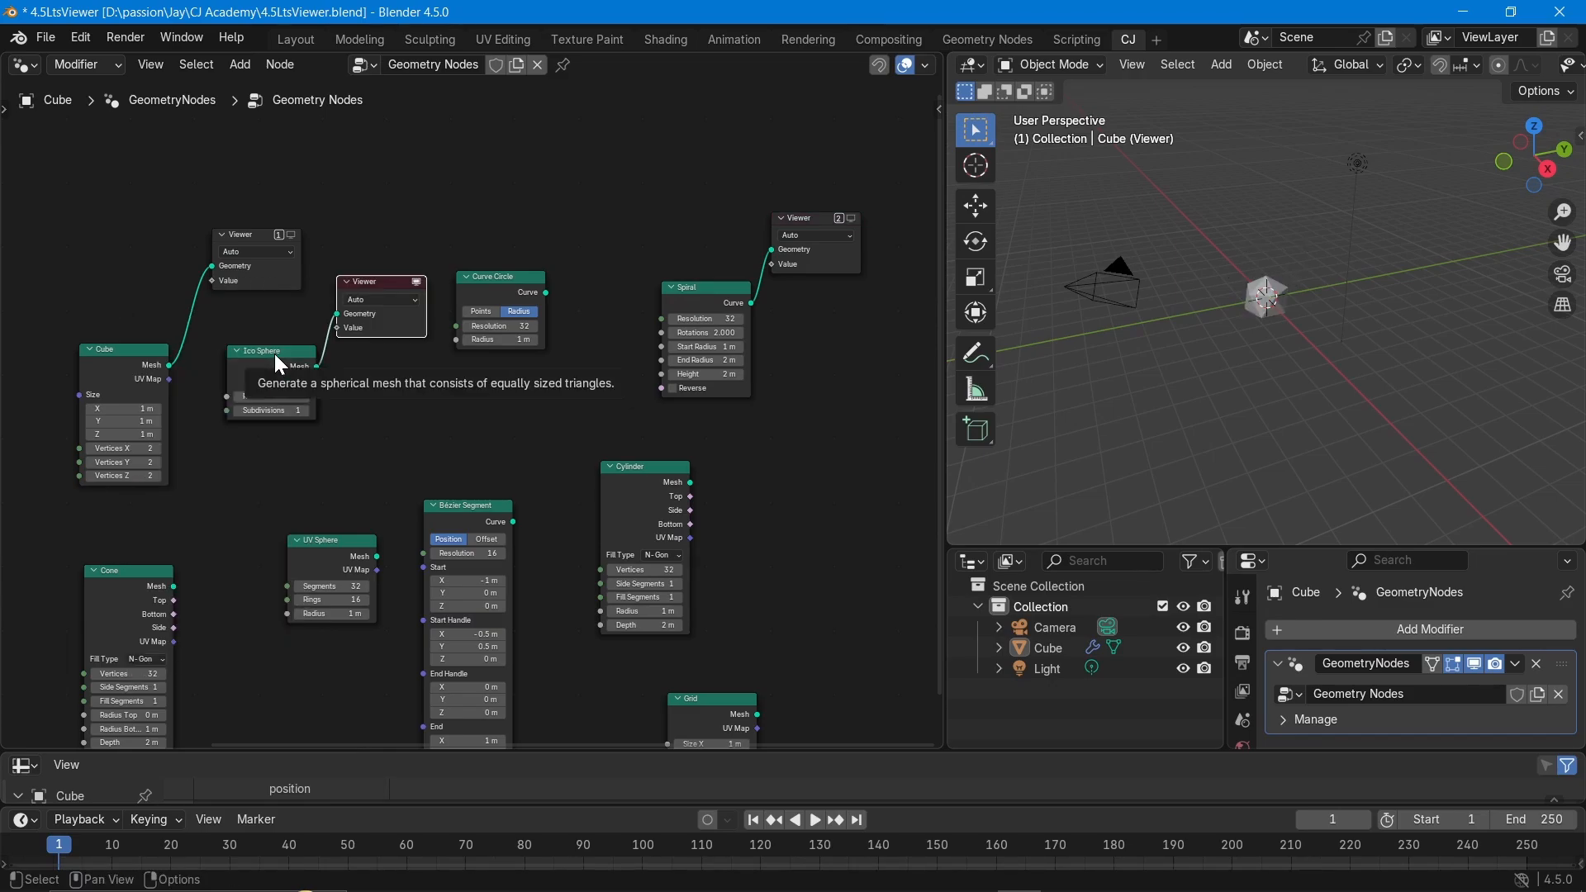
{"action": "key", "text": "ctrl+3"}
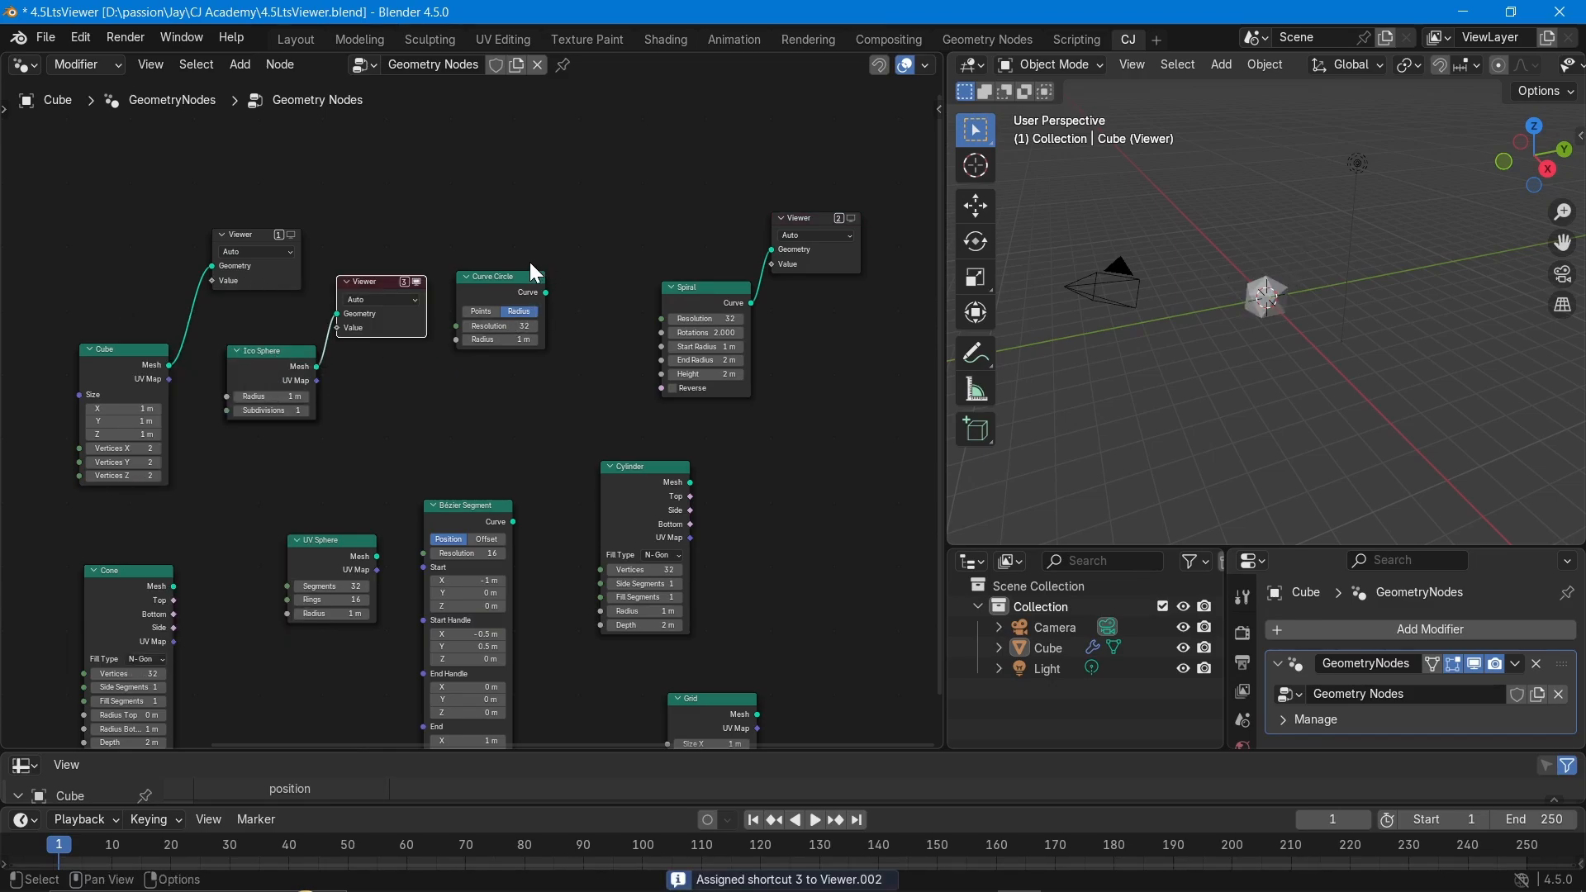
Link the Curve Circle node to a new Viewer and assign it viewer shortcut 4.
{"action": "left_click", "coordinate": [502, 281]}
{"action": "scroll", "coordinate": [505, 287], "scroll_direction": "up", "scroll_amount": 2}
{"action": "right_click", "coordinate": [577, 200]}
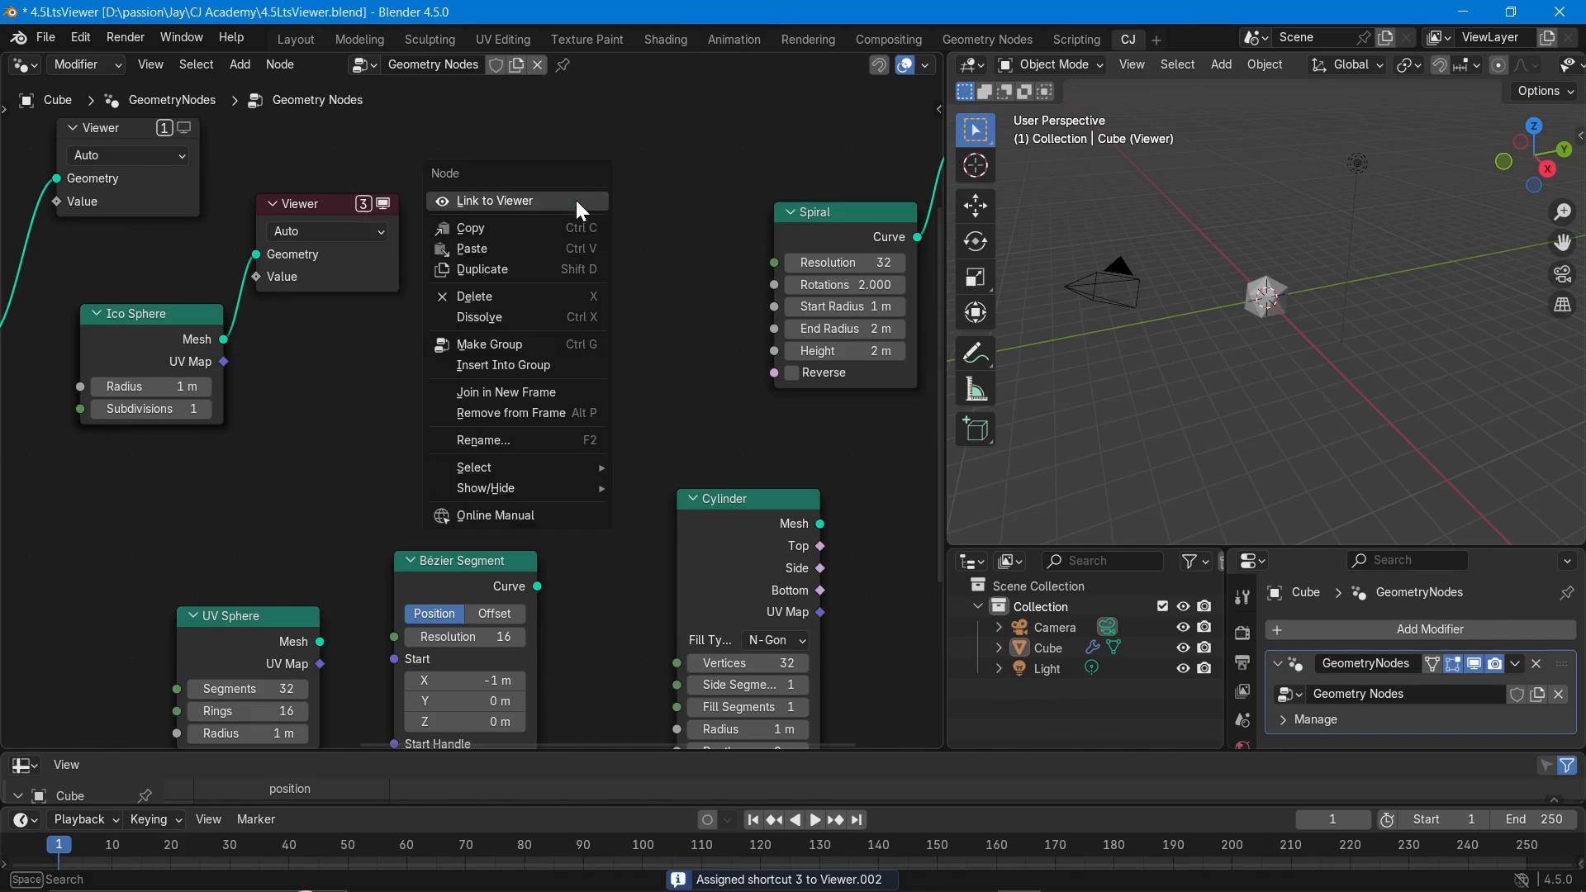
{"action": "left_click", "coordinate": [577, 200]}
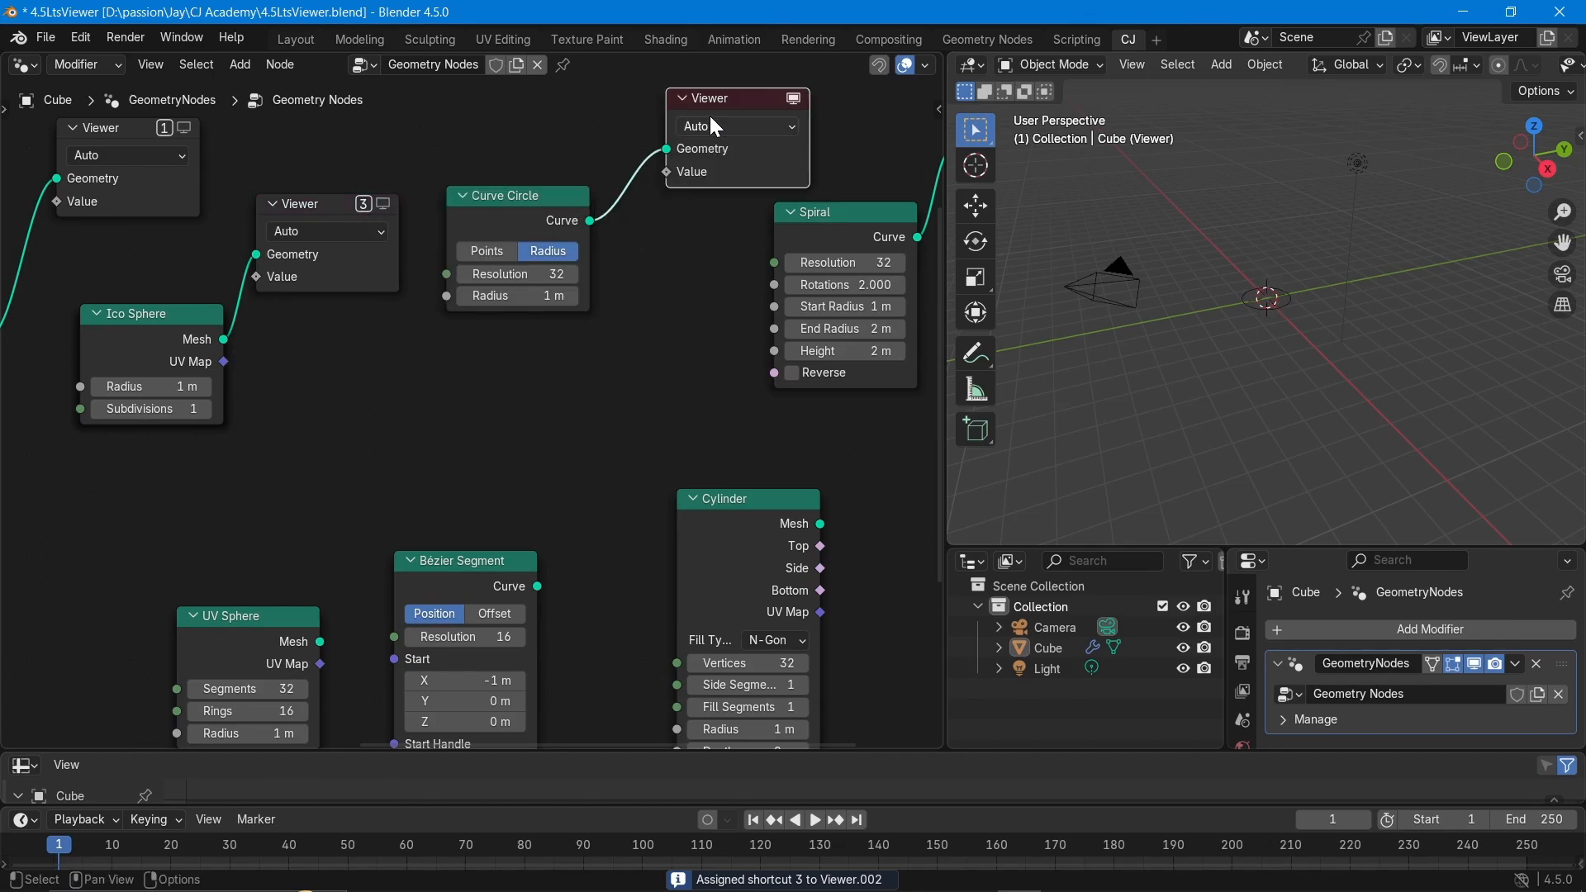
{"action": "key", "text": "ctrl+4"}
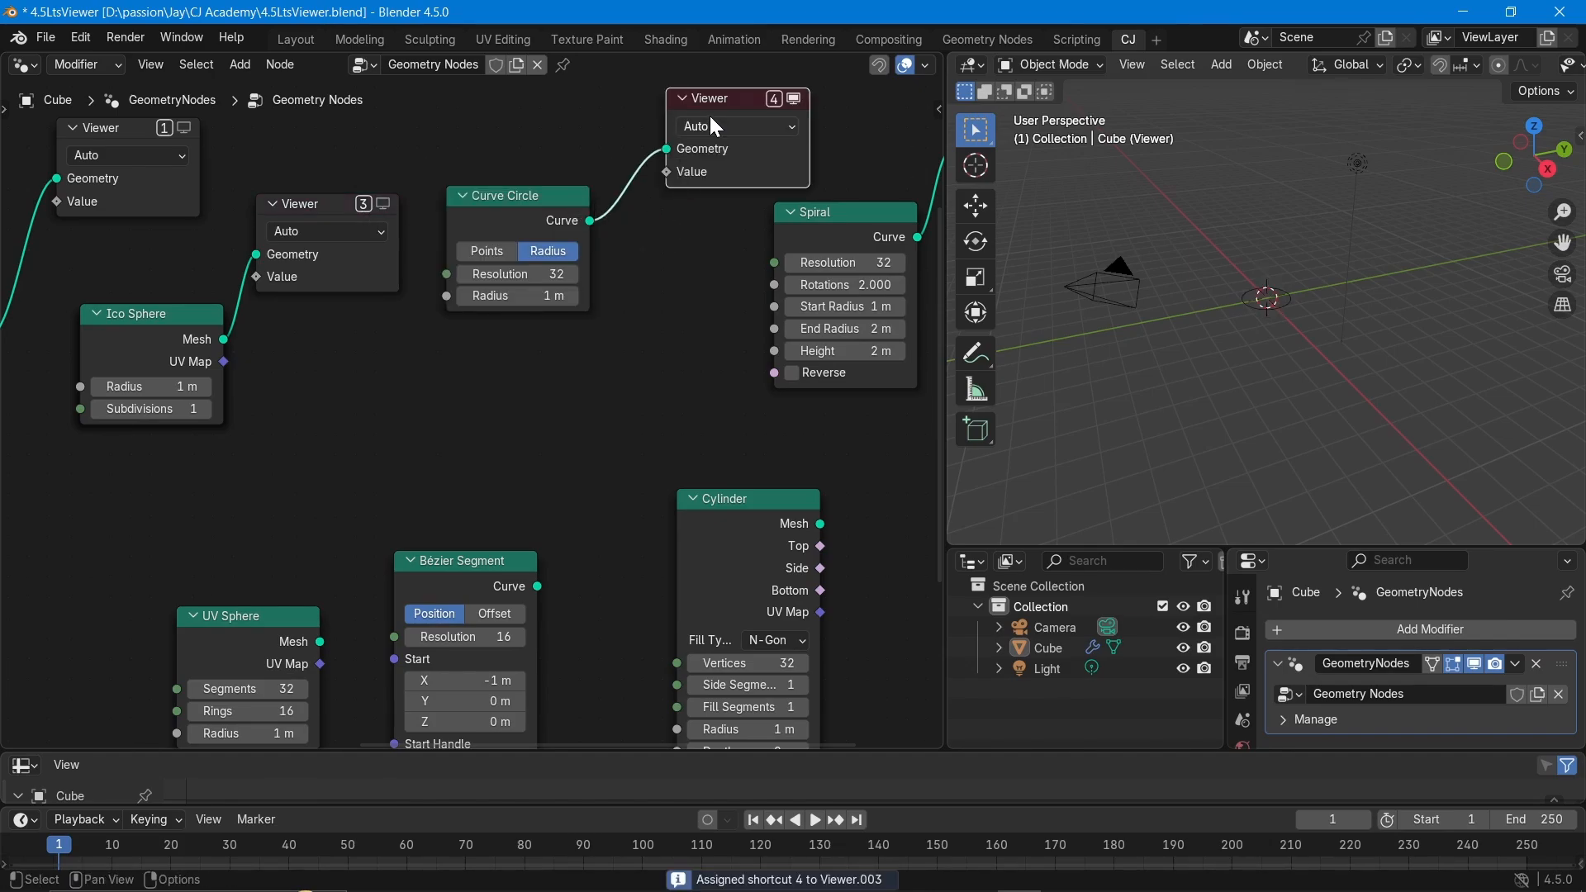
Link the Cone node to a new Viewer and assign it viewer shortcut 5.
{"action": "scroll", "coordinate": [555, 446], "scroll_direction": "down", "scroll_amount": 4}
{"action": "middle_click_drag", "start_coordinate": [520, 535], "coordinate": [620, 298]}
{"action": "left_click", "coordinate": [166, 362]}
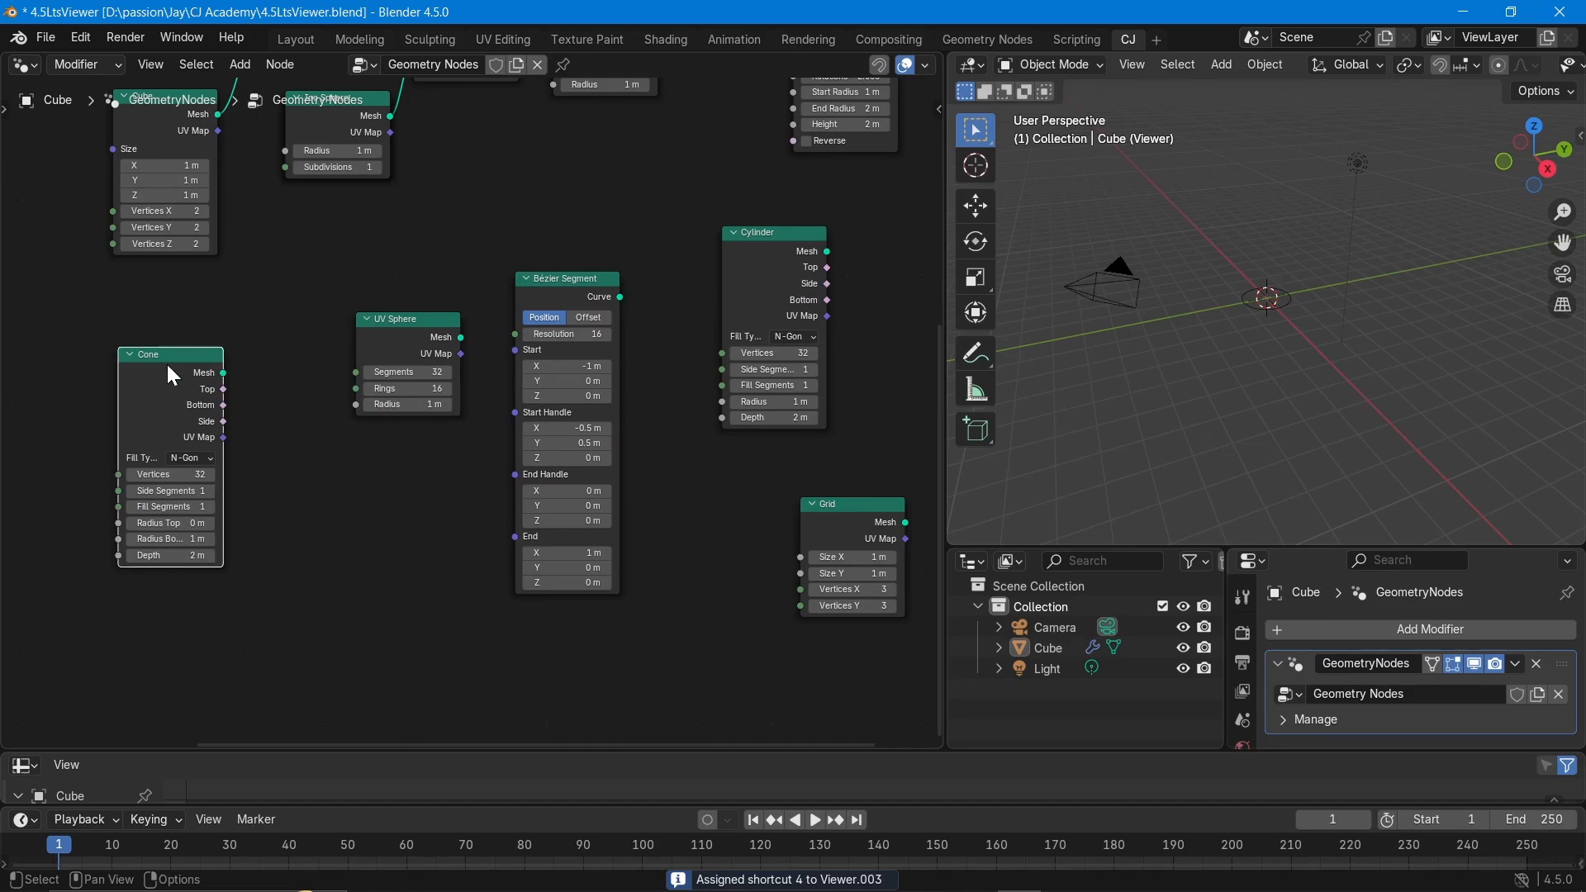
{"action": "right_click", "coordinate": [166, 365]}
{"action": "left_click", "coordinate": [167, 364]}
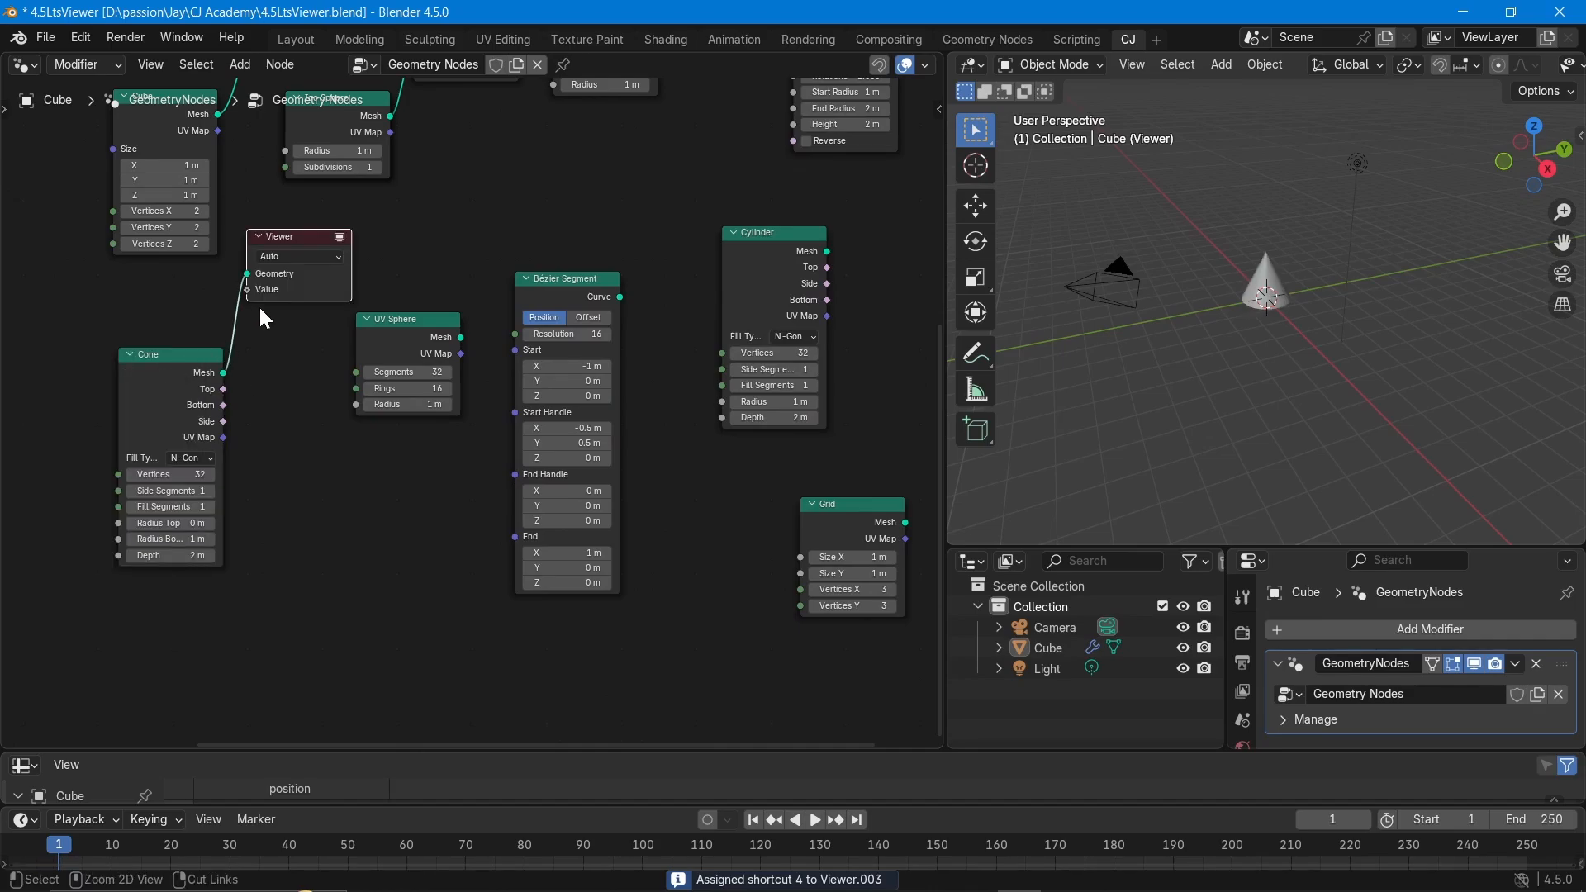
{"action": "key", "text": "ctrl+5"}
Link the UV Sphere and Bézier Segment nodes to new Viewers with viewer shortcuts 6 and 7 respectively.
{"action": "left_click", "coordinate": [381, 317]}
{"action": "right_click", "coordinate": [381, 315]}
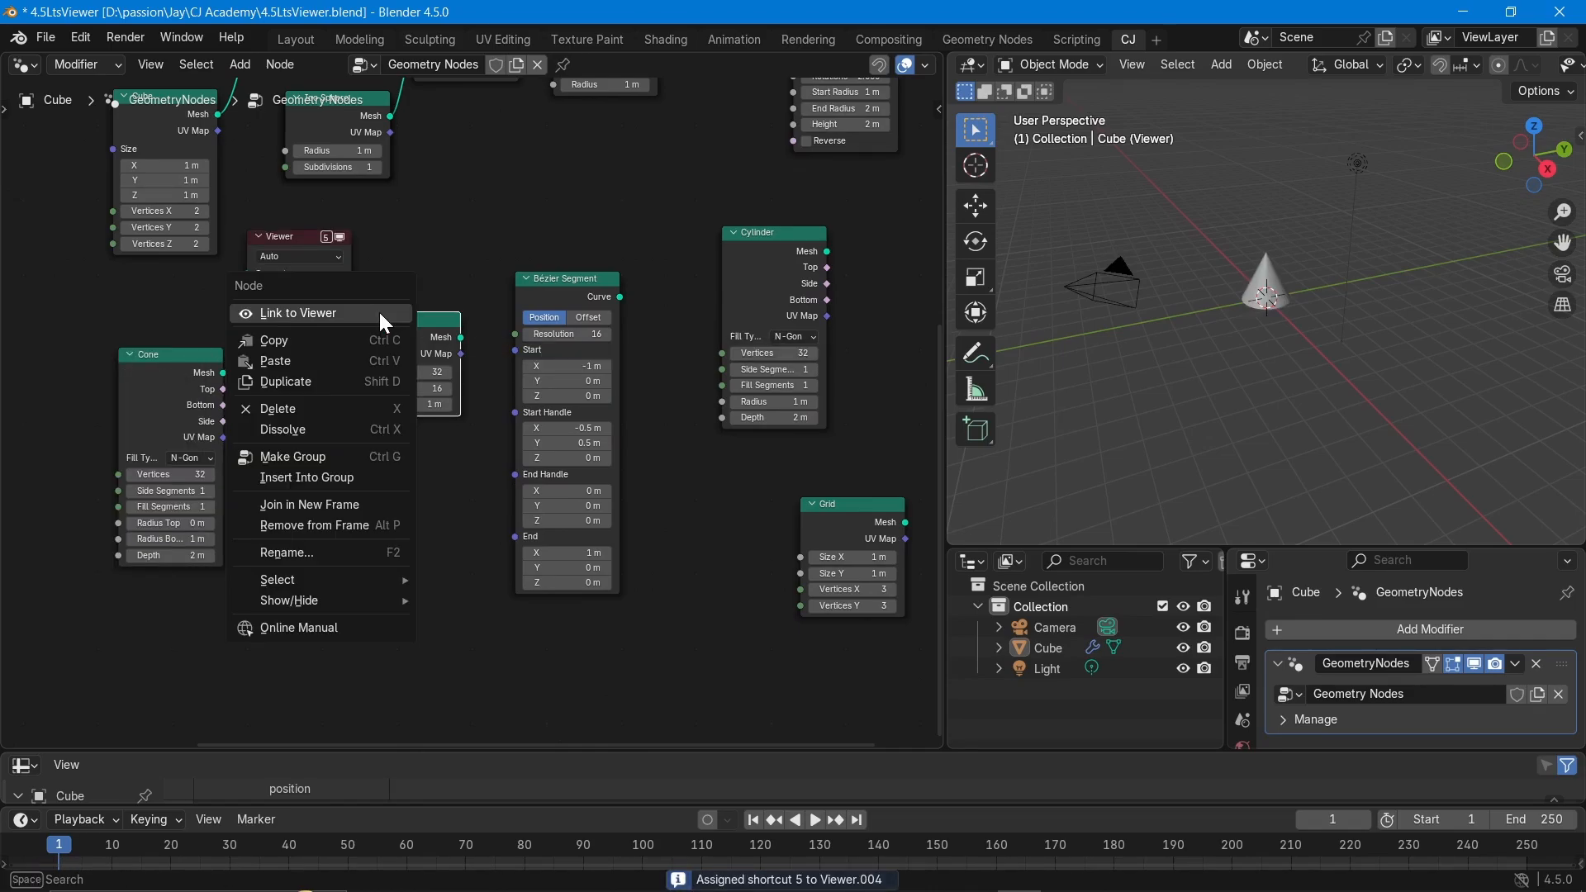
{"action": "left_click", "coordinate": [381, 315]}
{"action": "right_click", "coordinate": [413, 487]}
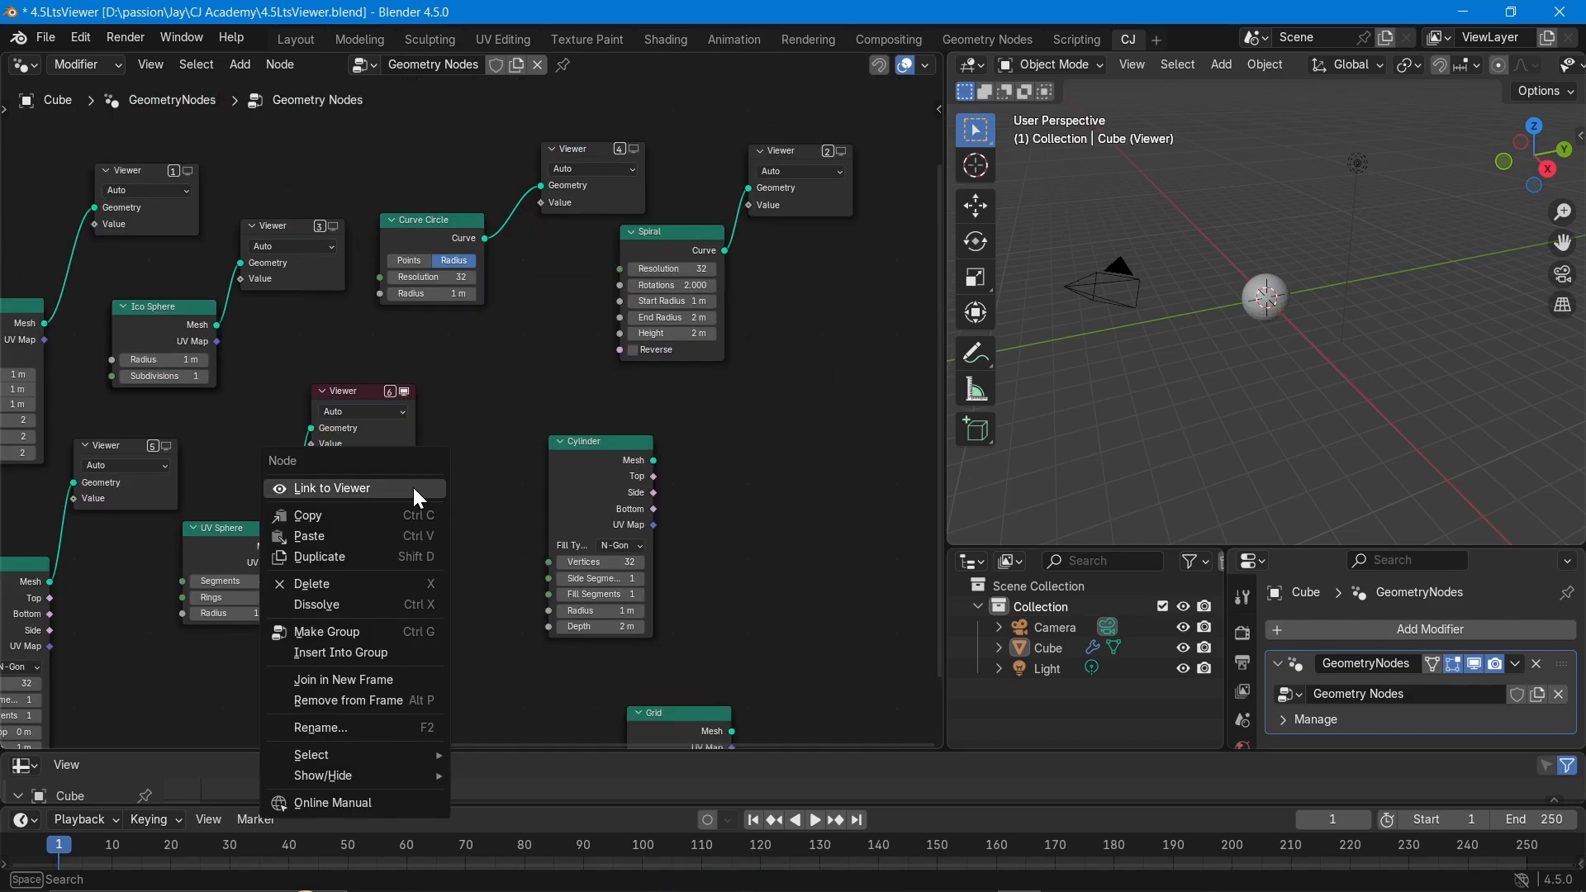
{"action": "left_click", "coordinate": [413, 487]}
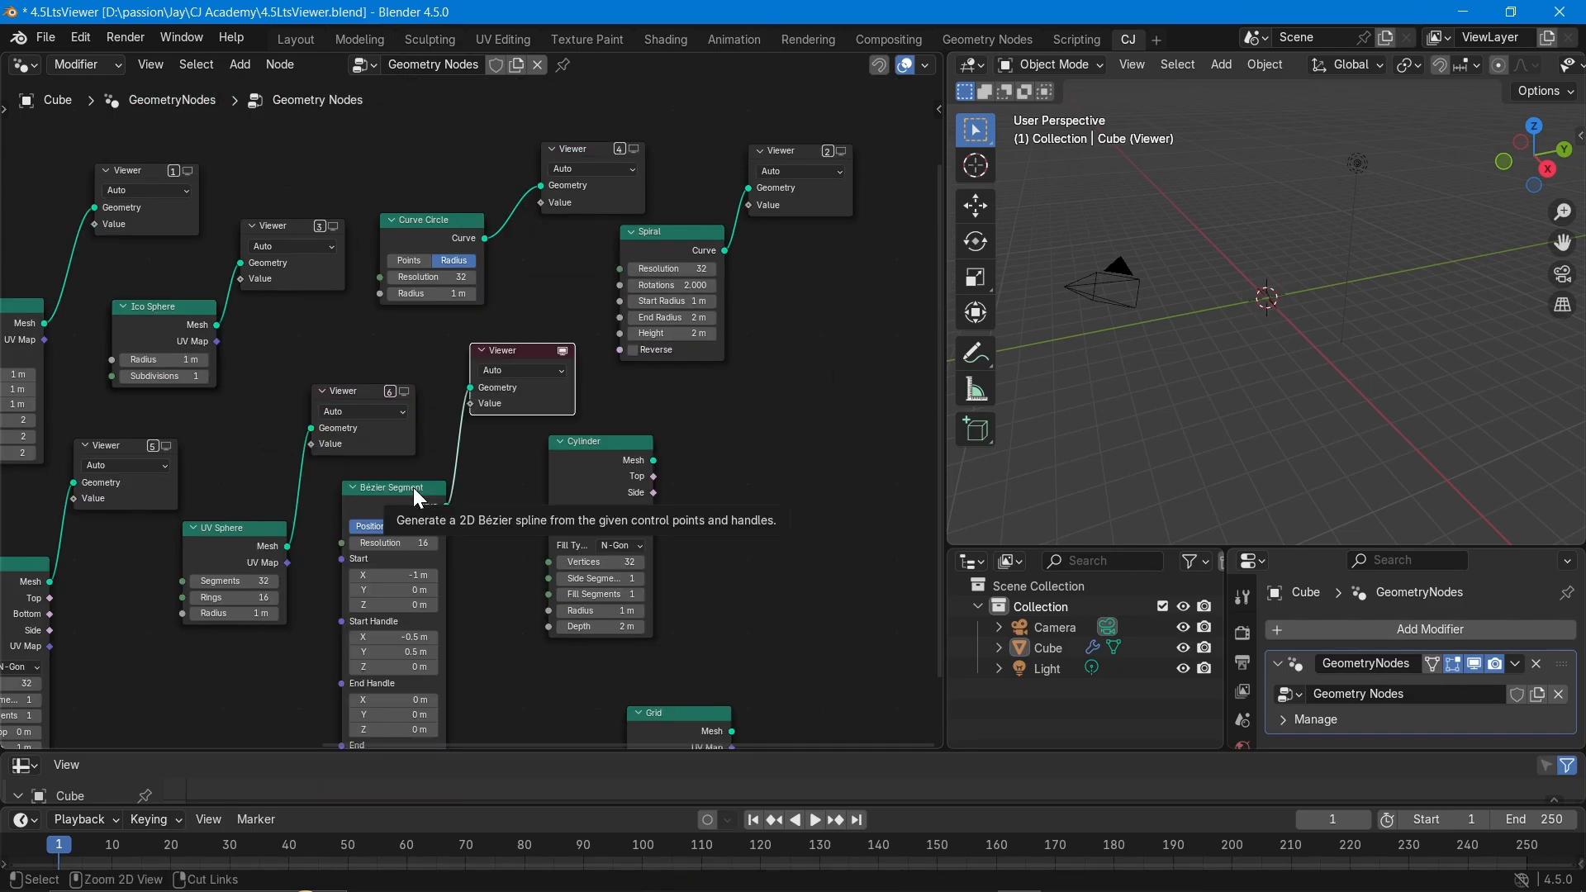
{"action": "key", "text": "ctrl+7"}
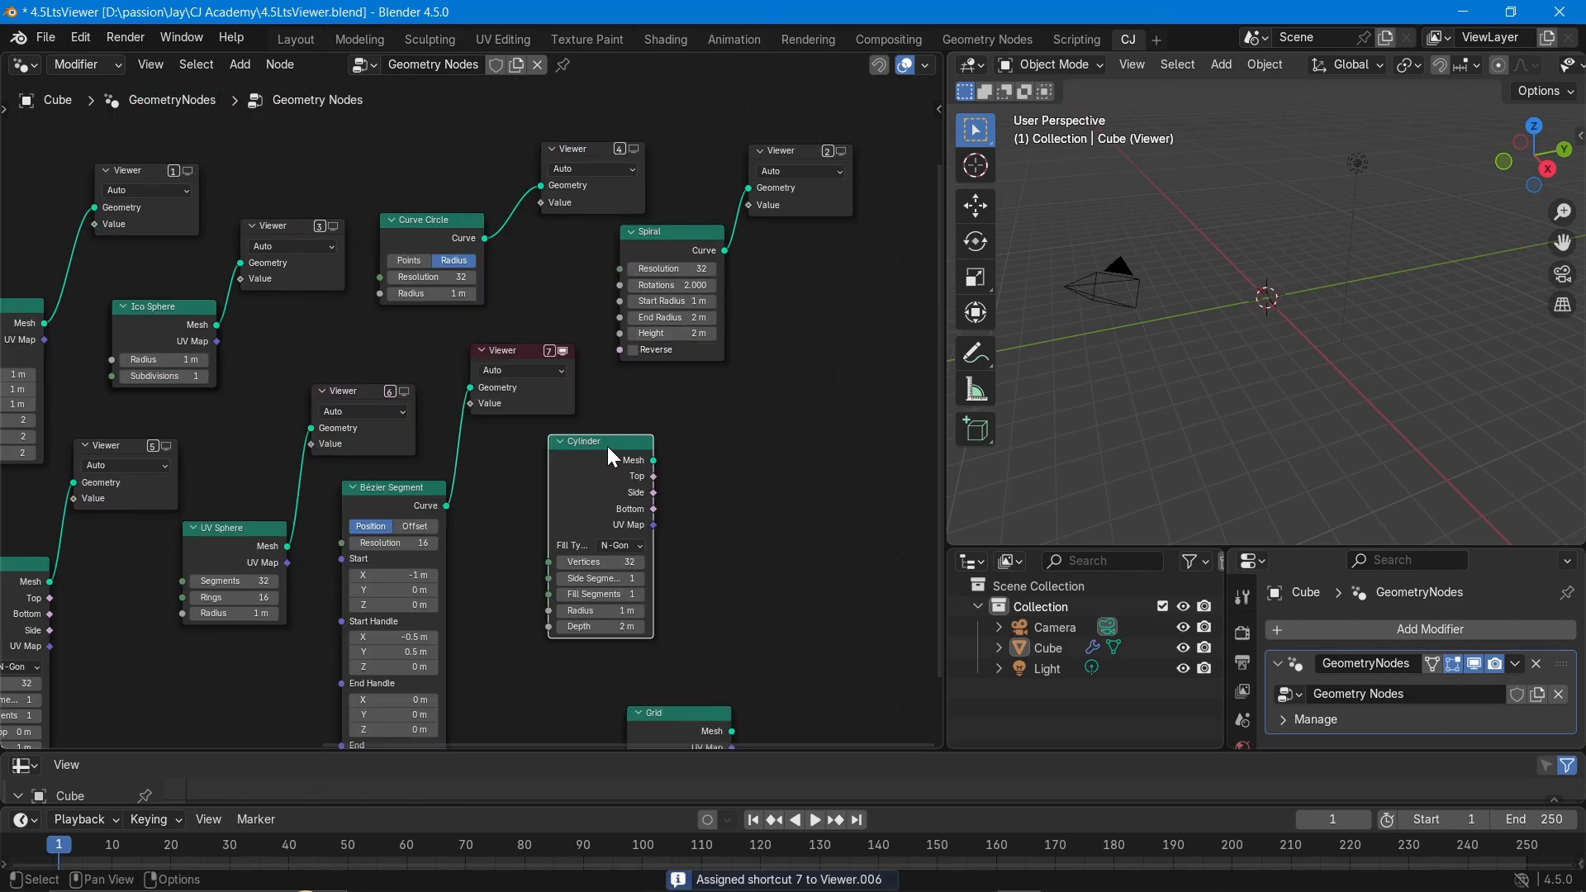
Link the Cylinder and Grid nodes to new Viewers with viewer shortcuts 8 and 9 respectively.
{"action": "right_click", "coordinate": [607, 446]}
{"action": "left_click", "coordinate": [607, 446]}
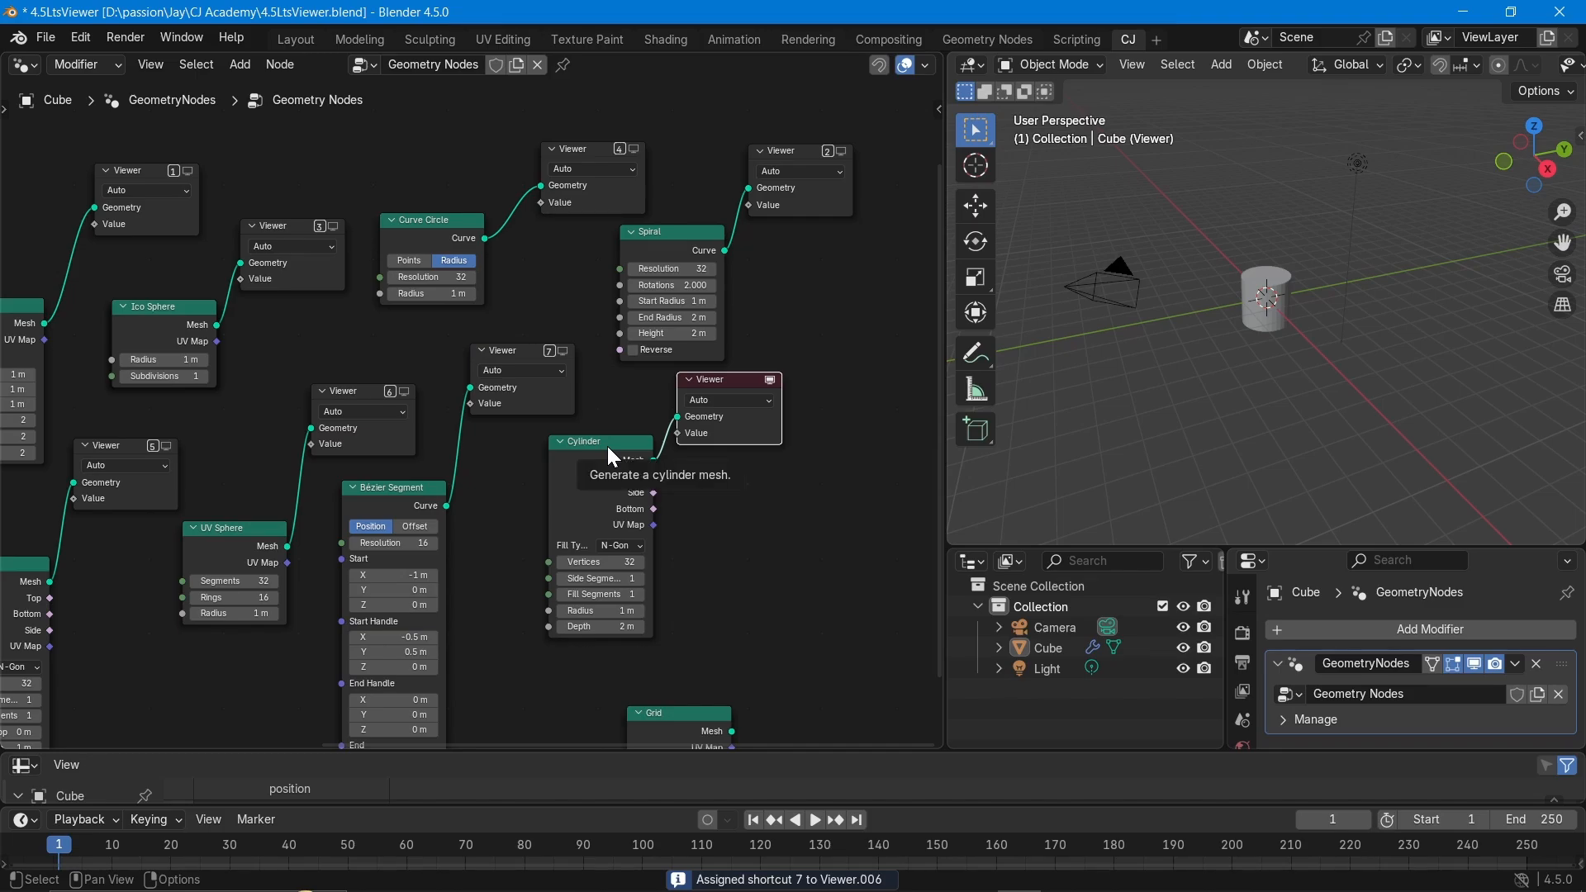
{"action": "key", "text": "ctrl+8"}
{"action": "middle_click_drag", "start_coordinate": [755, 666], "coordinate": [698, 486]}
{"action": "left_click", "coordinate": [607, 542]}
{"action": "right_click", "coordinate": [607, 539]}
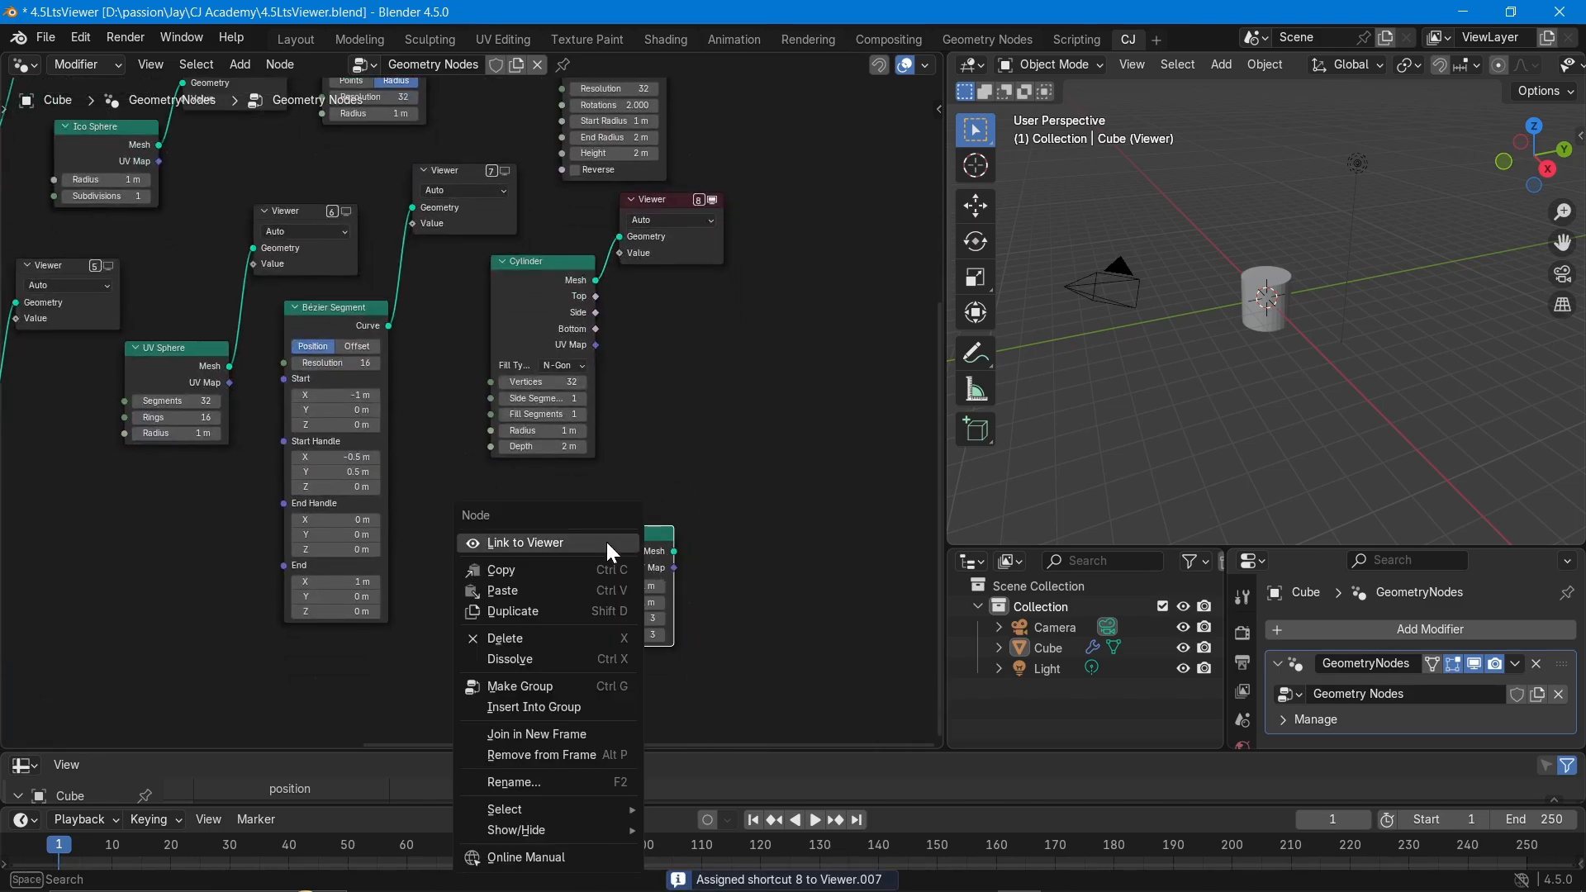
{"action": "left_click", "coordinate": [607, 539]}
{"action": "key", "text": "ctrl+9"}
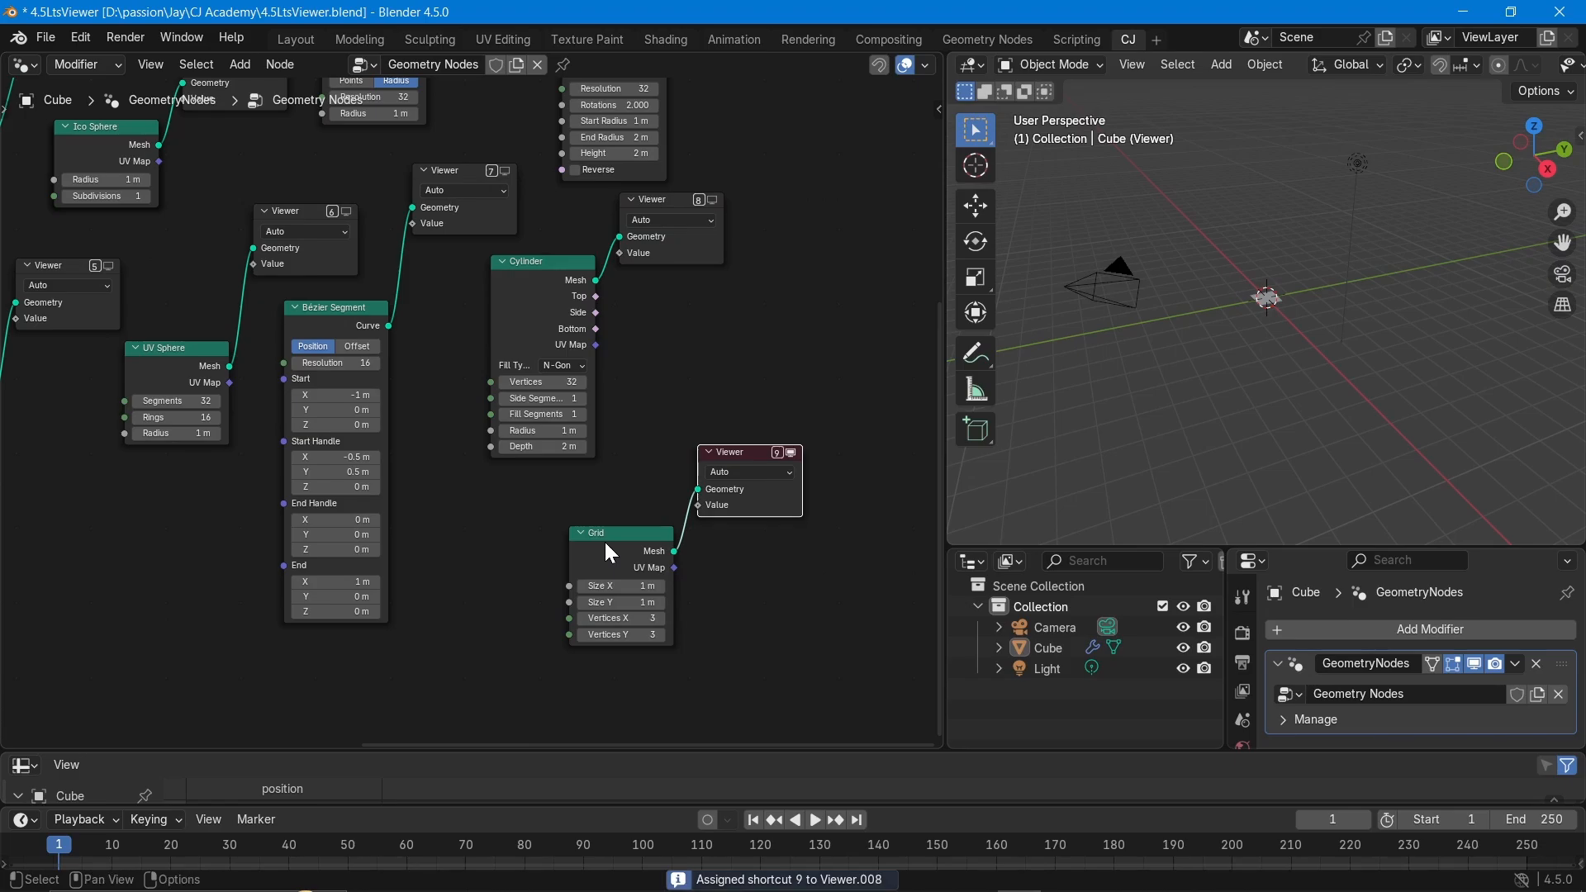
Activate the Cube's Viewer, and switch the preview to the Grid's Viewer with its assigned shortcut 9.
{"action": "middle_click_drag", "start_coordinate": [619, 365], "coordinate": [659, 525]}
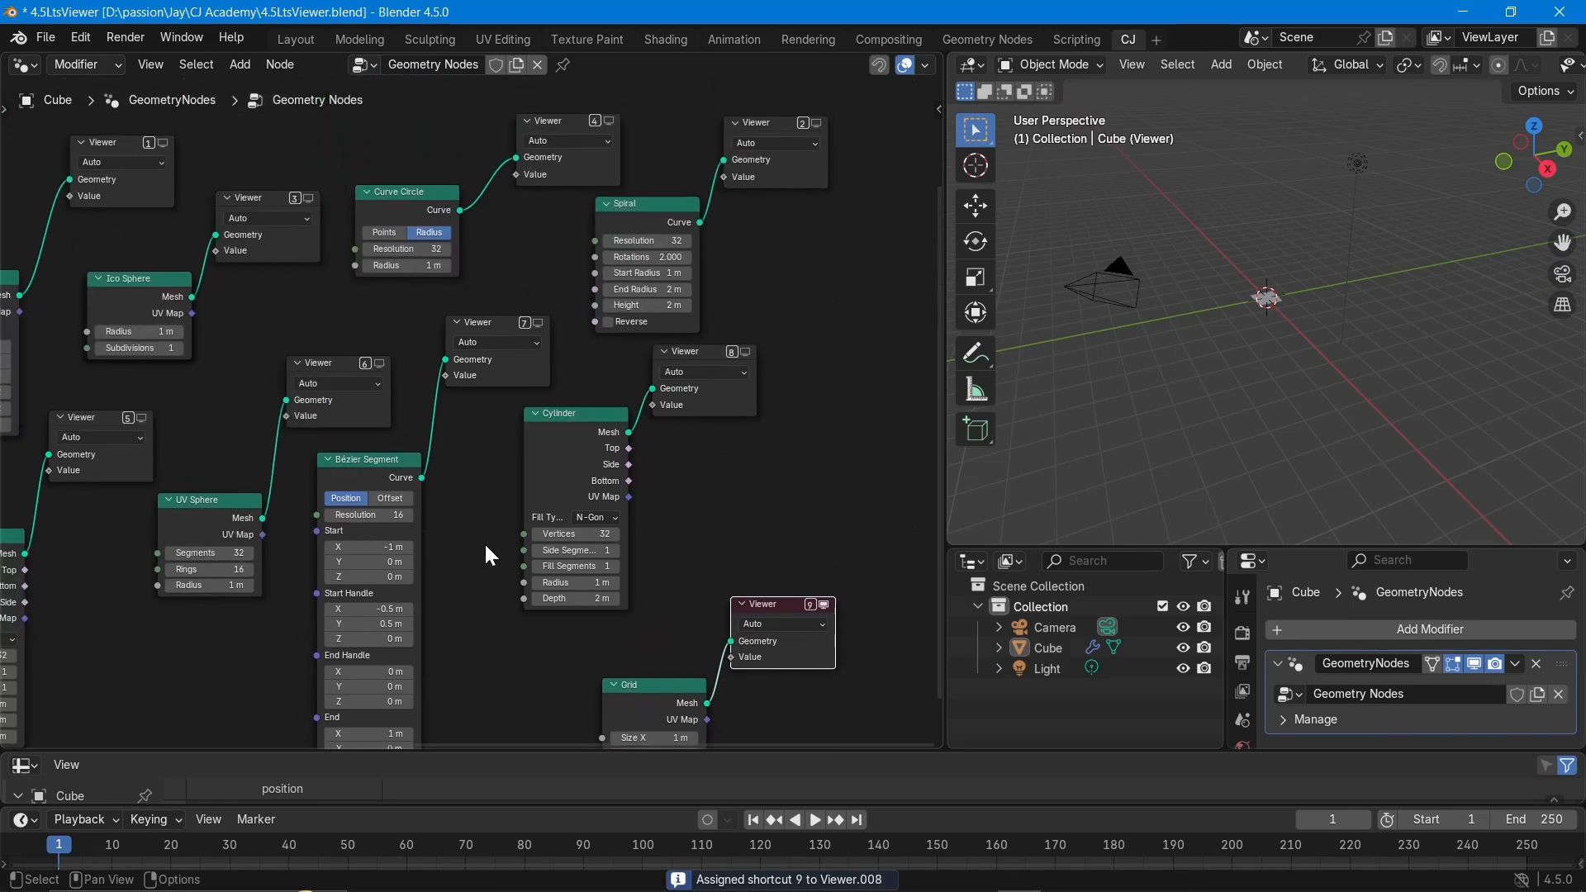
{"action": "scroll", "coordinate": [484, 542], "scroll_direction": "down", "scroll_amount": 1}
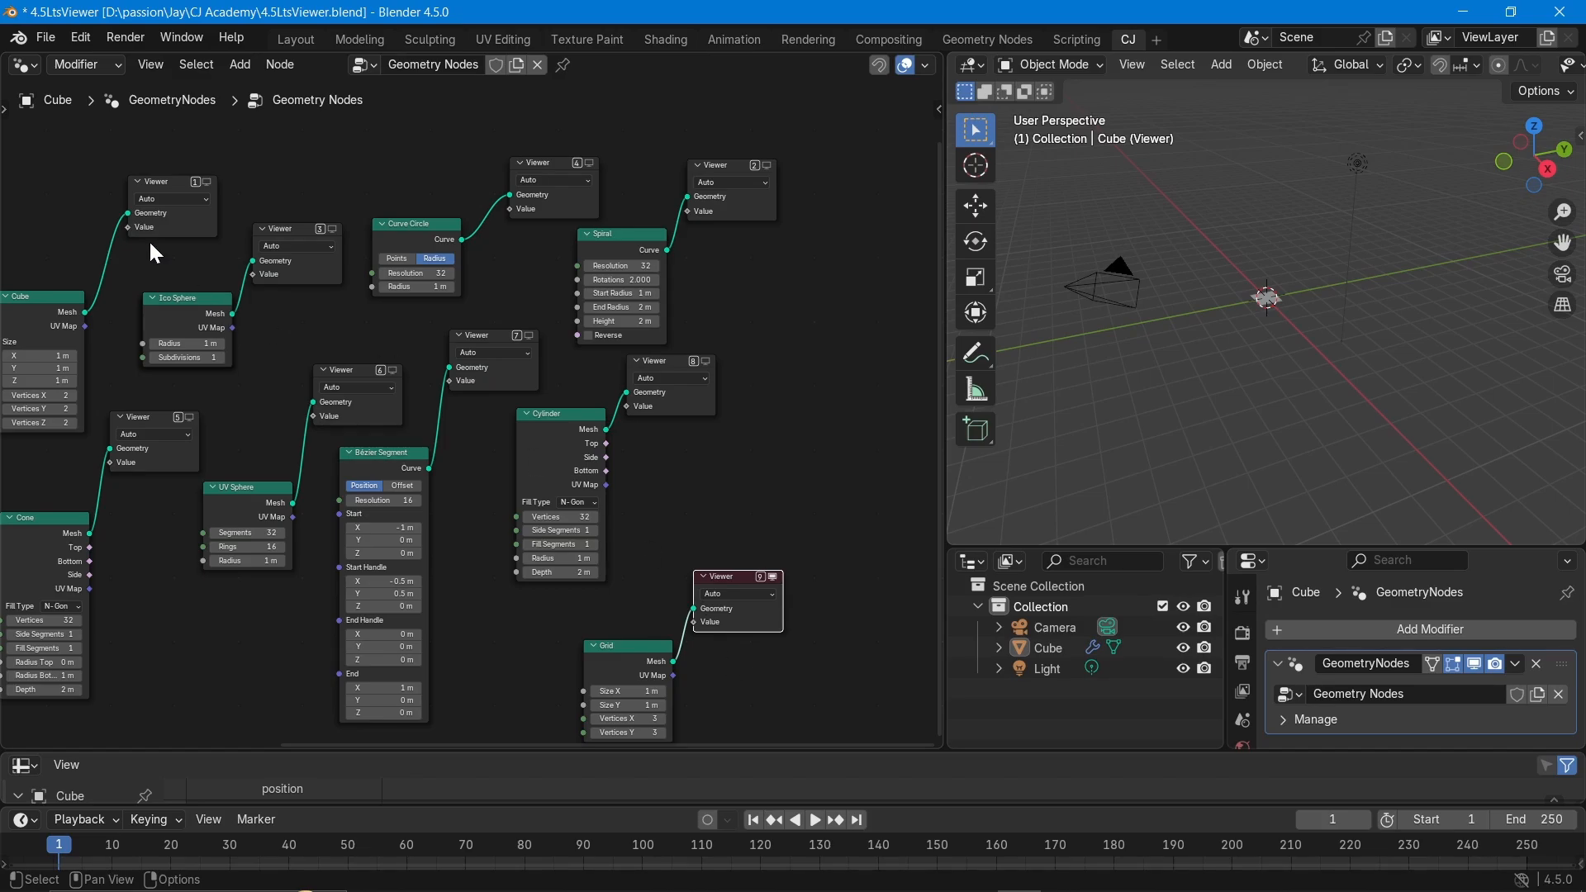
{"action": "left_click", "coordinate": [166, 181]}
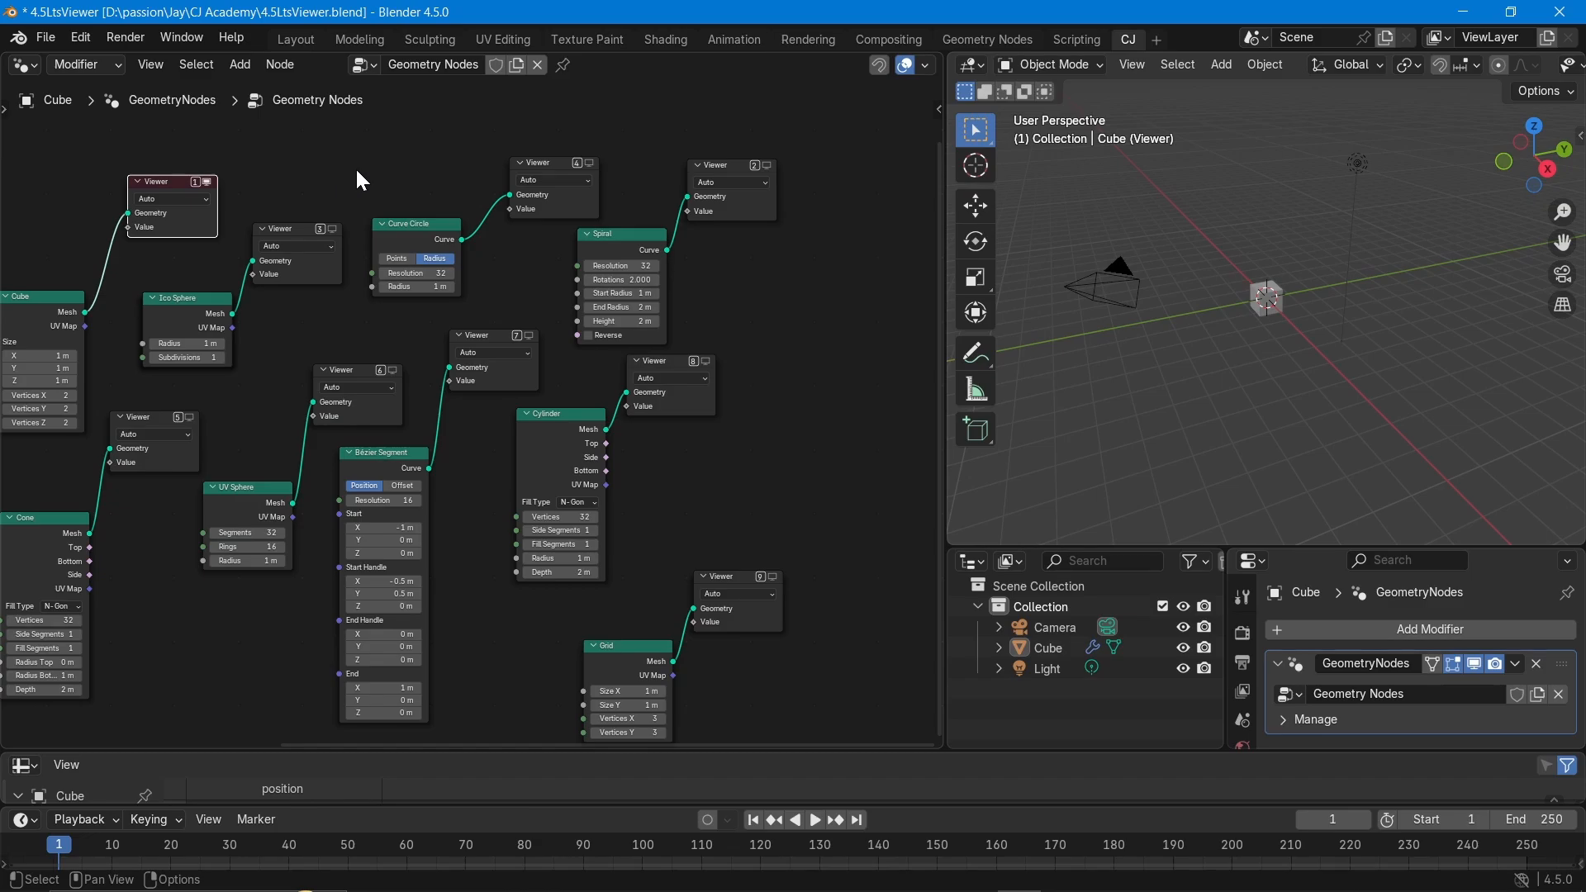
{"action": "key", "text": "9"}
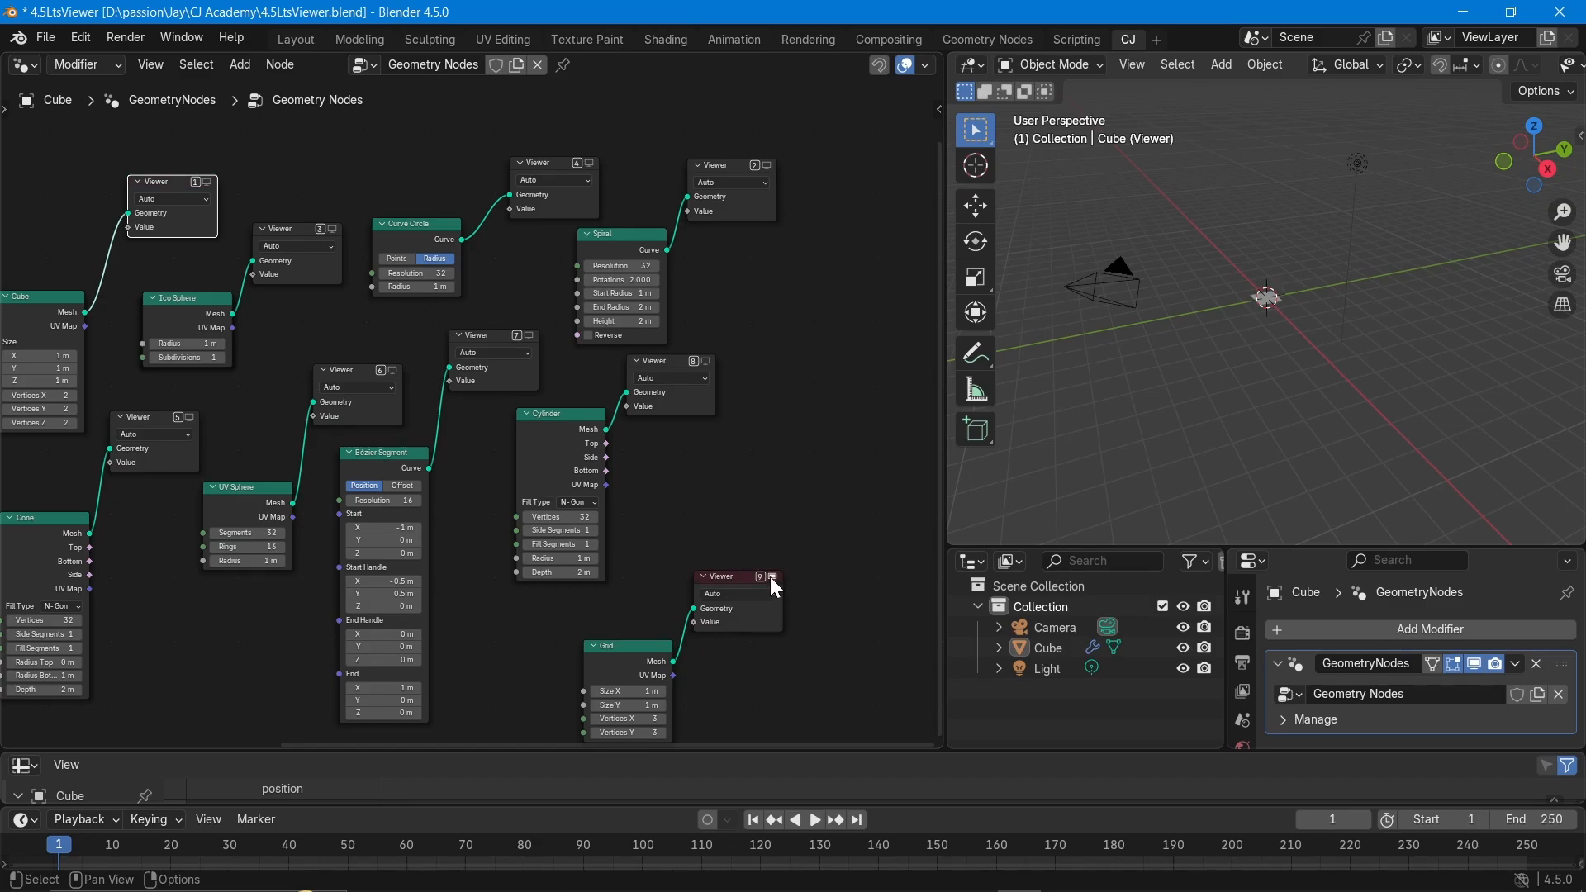
Switch the preview to the Cone's Viewer with its assigned shortcut 5.
{"action": "middle_click_drag", "start_coordinate": [751, 603], "coordinate": [744, 507]}
{"action": "scroll", "coordinate": [740, 494], "scroll_direction": "up", "scroll_amount": 4}
{"action": "scroll", "coordinate": [736, 482], "scroll_direction": "down", "scroll_amount": 5}
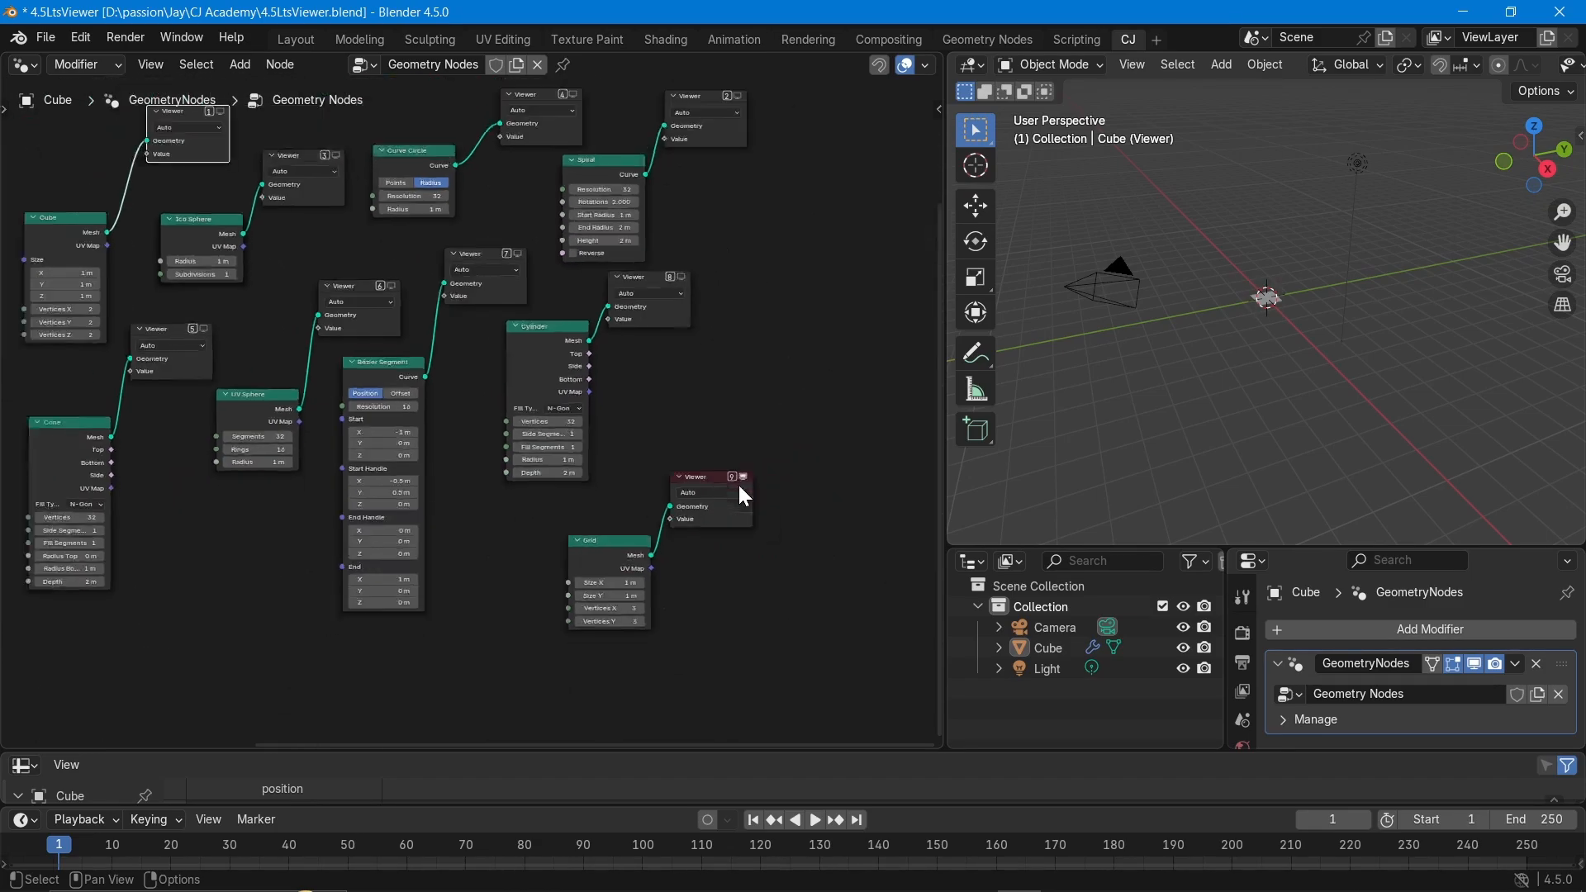
{"action": "key", "text": "5"}
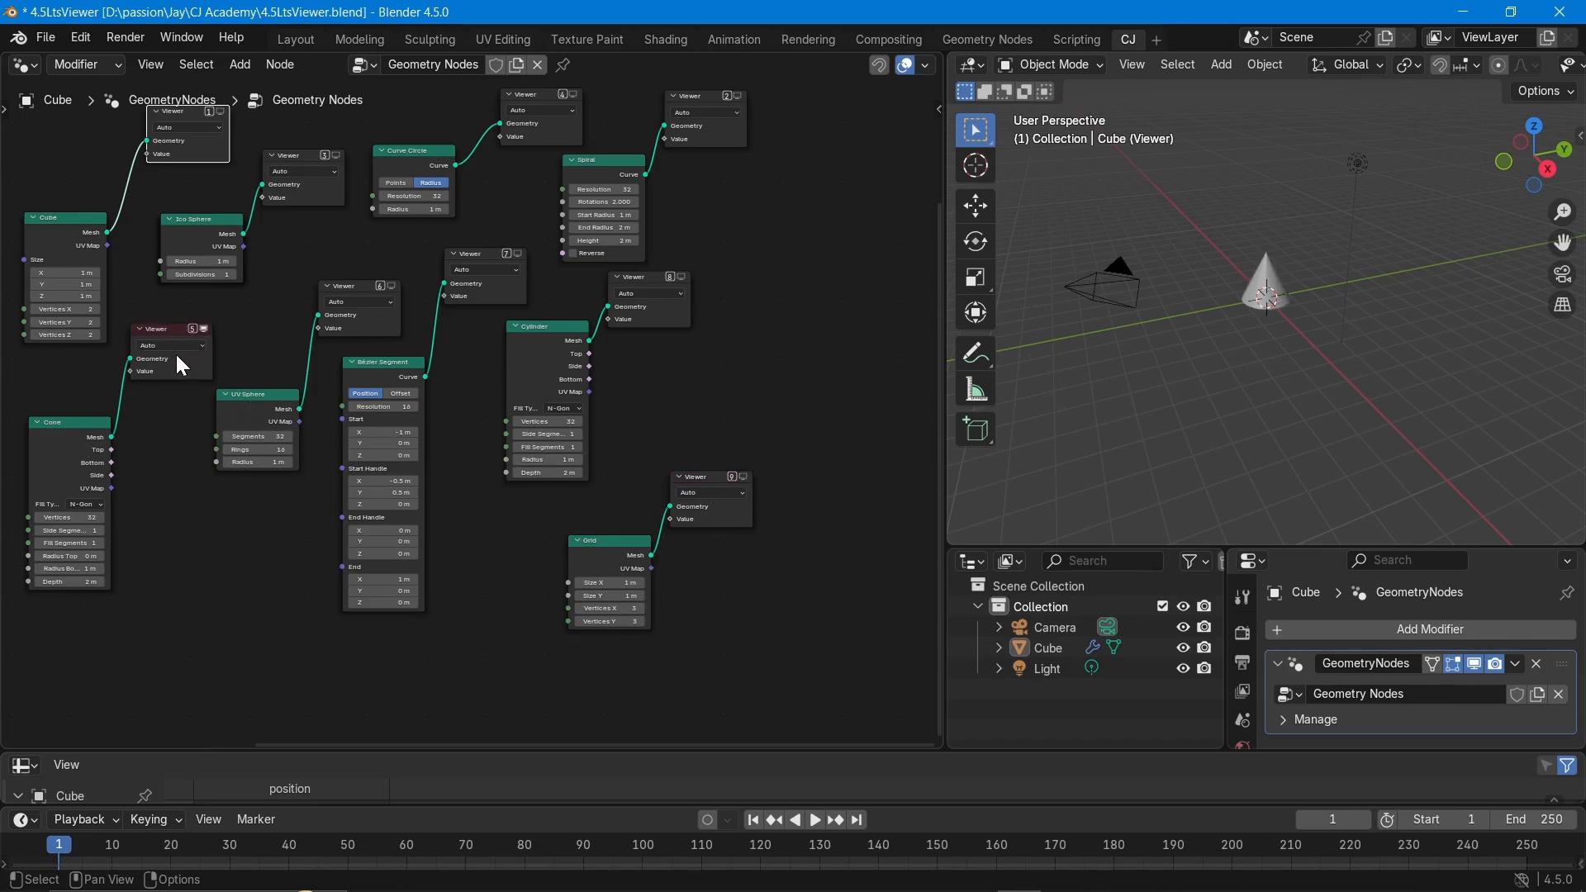
Preview the Spiral's Viewer and the Curve Circle's Viewer in turn with their assigned shortcuts 2 and 4.
{"action": "scroll", "coordinate": [711, 106], "scroll_direction": "up", "scroll_amount": 5}
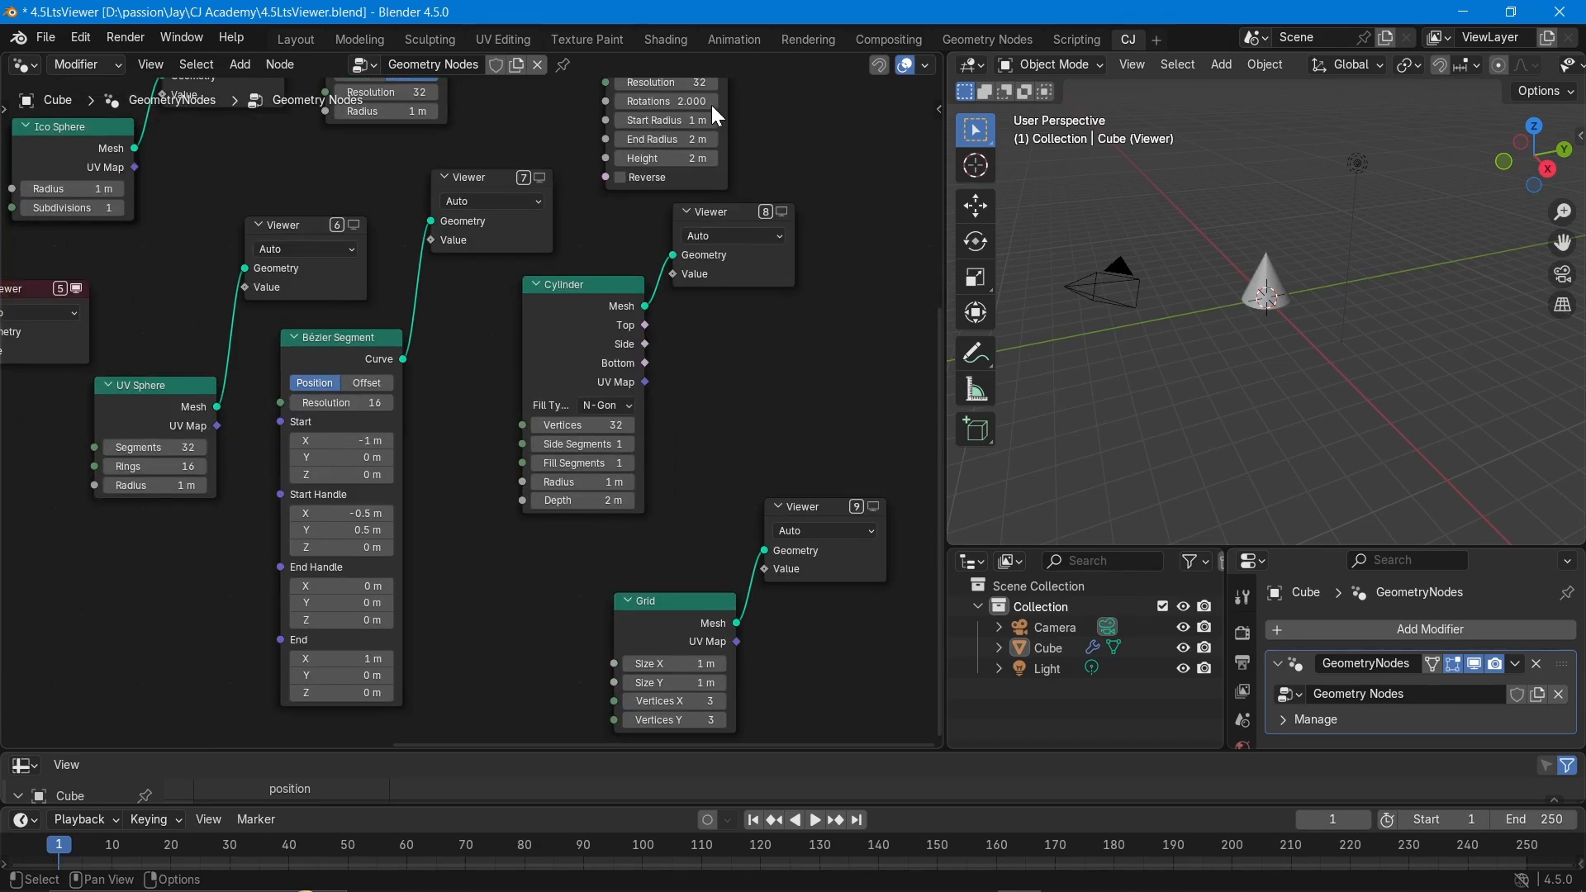
{"action": "middle_click_drag", "start_coordinate": [711, 106], "coordinate": [604, 428]}
{"action": "scroll", "coordinate": [727, 299], "scroll_direction": "up", "scroll_amount": 5}
{"action": "key", "text": "2"}
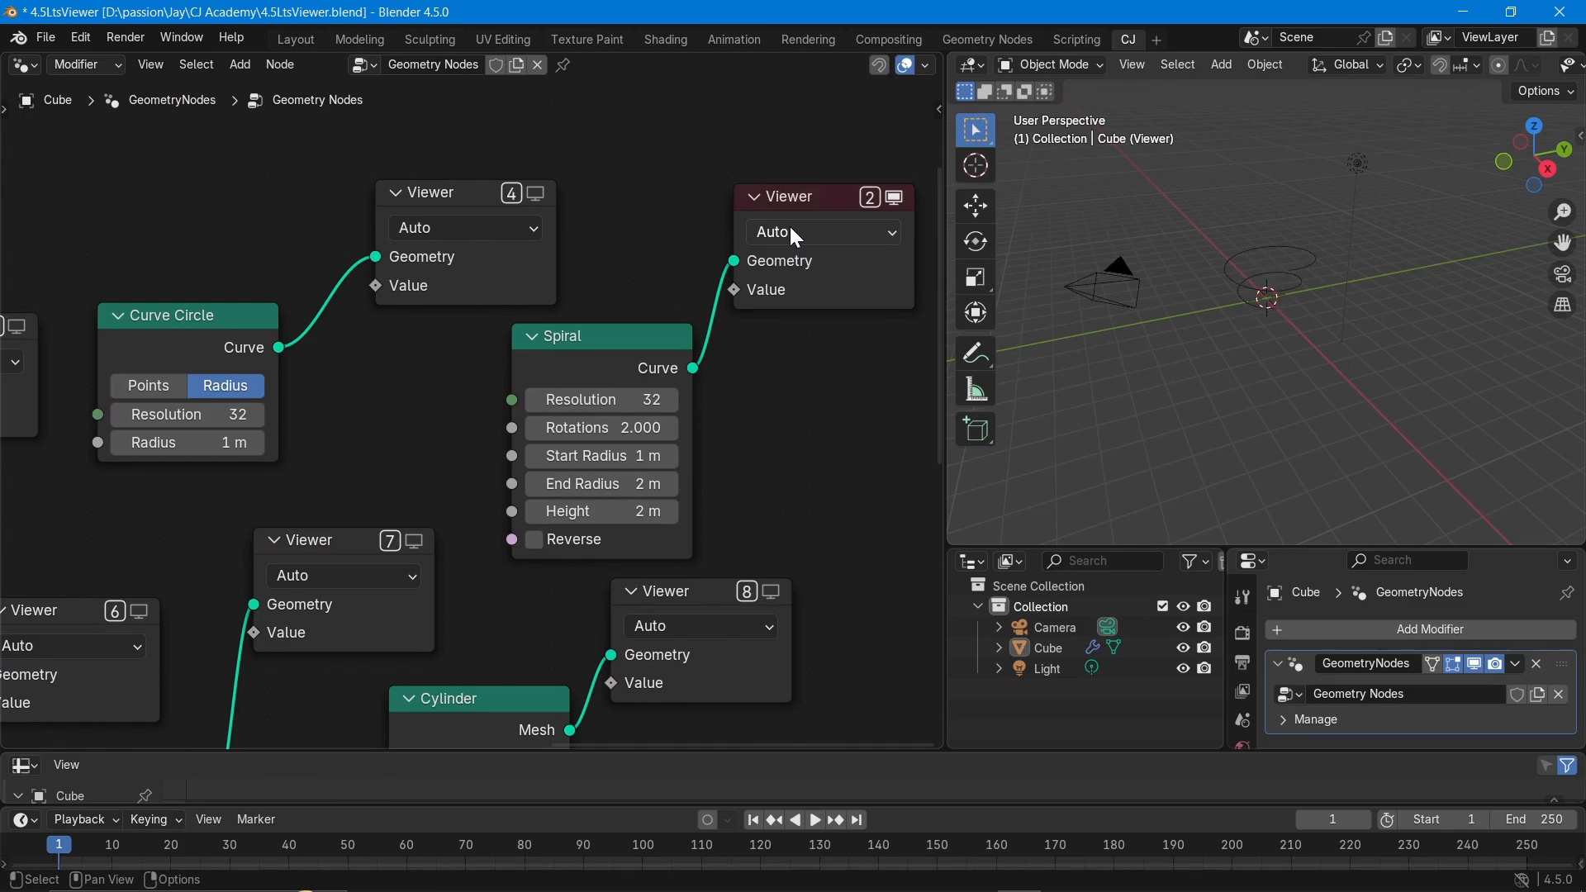
{"action": "key", "text": "4"}
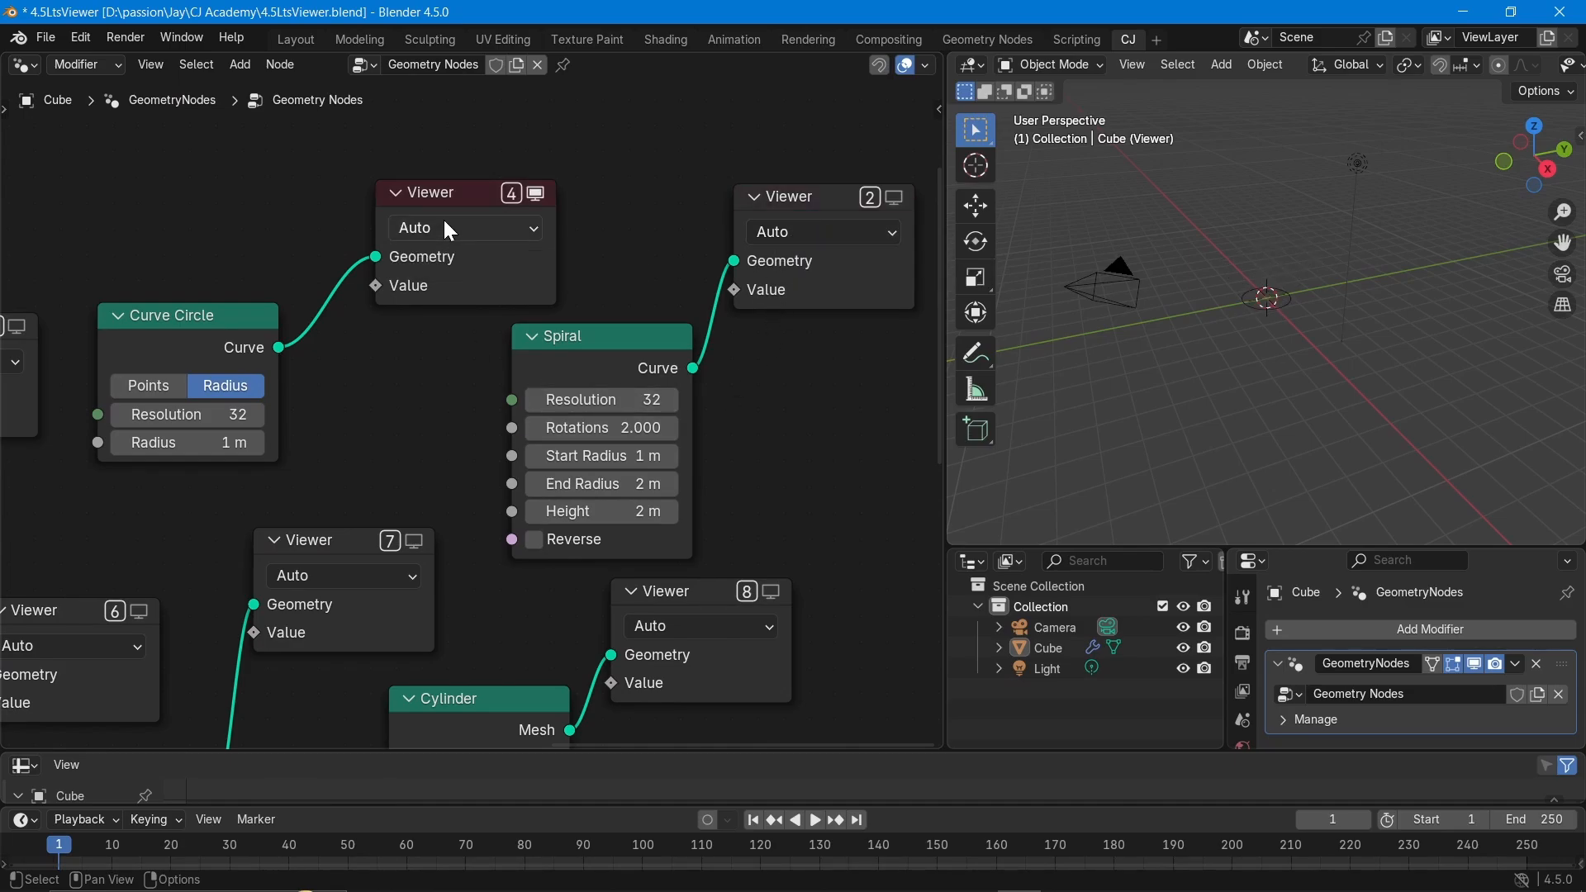
Cycle the preview among the Viewers assigned shortcuts 1 to 4, ending on the Spiral's Viewer.
{"action": "scroll", "coordinate": [440, 414], "scroll_direction": "down", "scroll_amount": 2}
{"action": "middle_click_drag", "start_coordinate": [430, 572], "coordinate": [549, 404]}
{"action": "scroll", "coordinate": [548, 404], "scroll_direction": "down", "scroll_amount": 1}
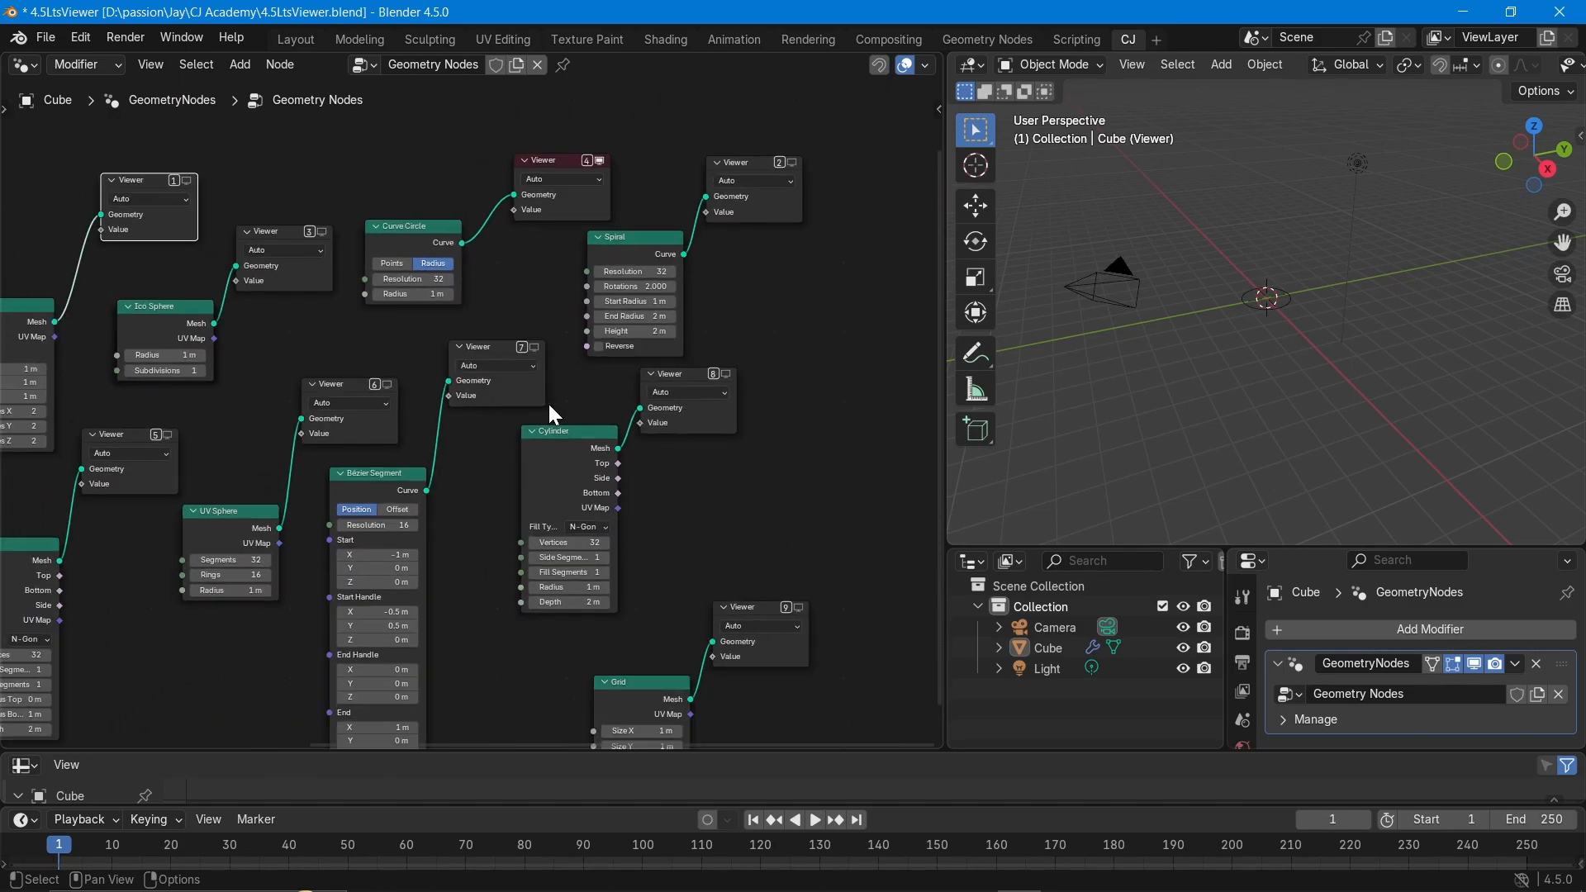
{"action": "key", "text": "2"}
{"action": "key", "text": "3"}
{"action": "key", "text": "4"}
{"action": "key", "text": "1"}
{"action": "key", "text": "2"}
{"action": "key", "text": "3"}
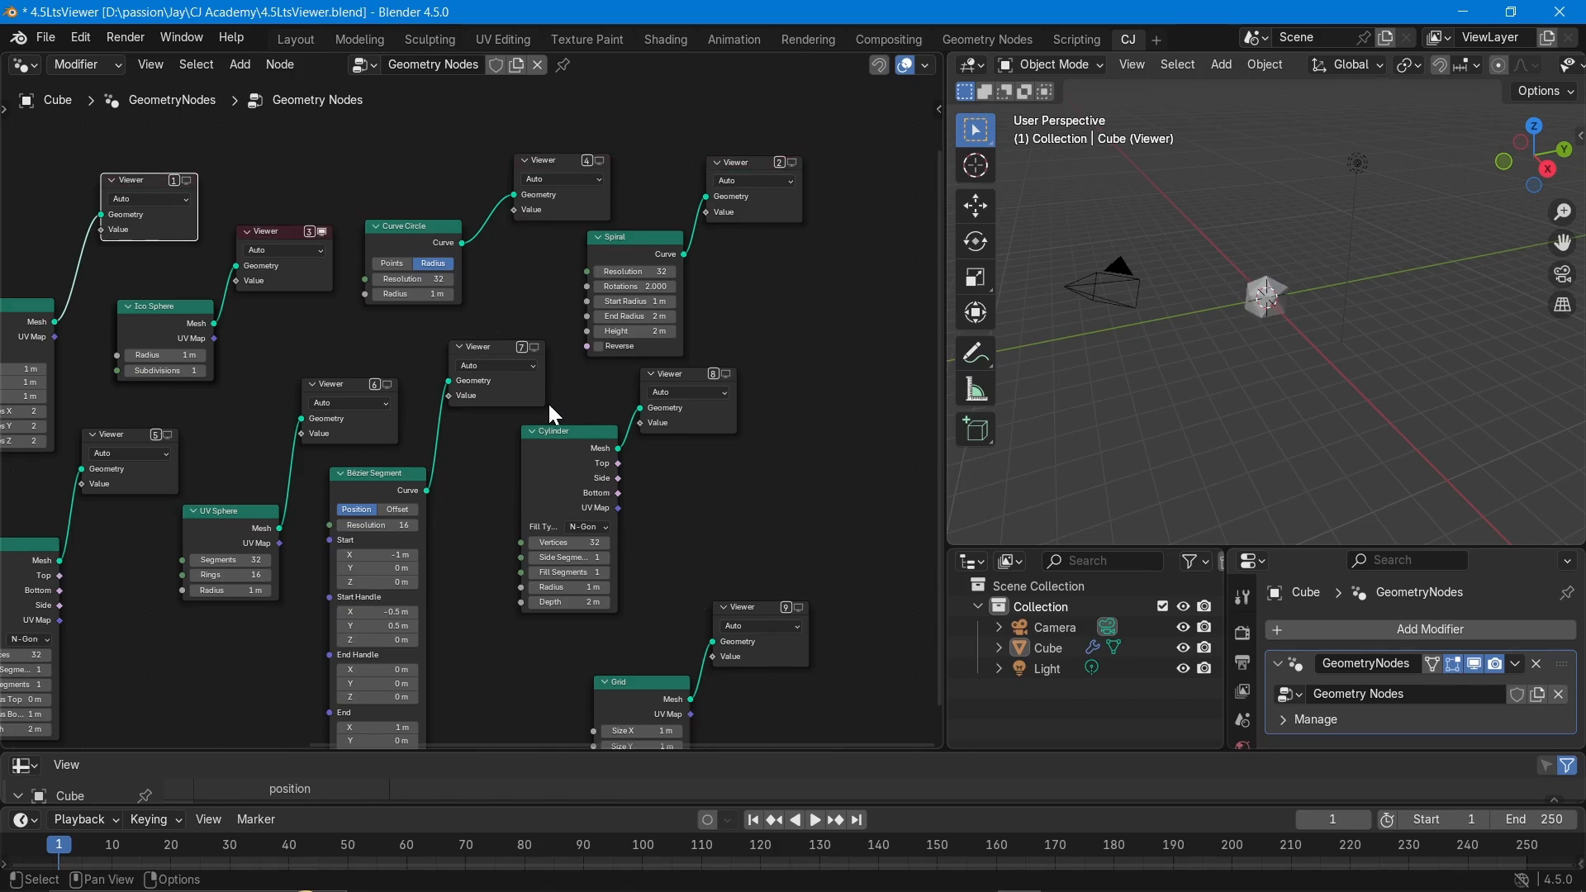
{"action": "key", "text": "2"}
Select the Cube object in the 3D viewport and preview the Viewers with shortcuts 3 through 9 in sequence.
{"action": "left_click", "coordinate": [1308, 254]}
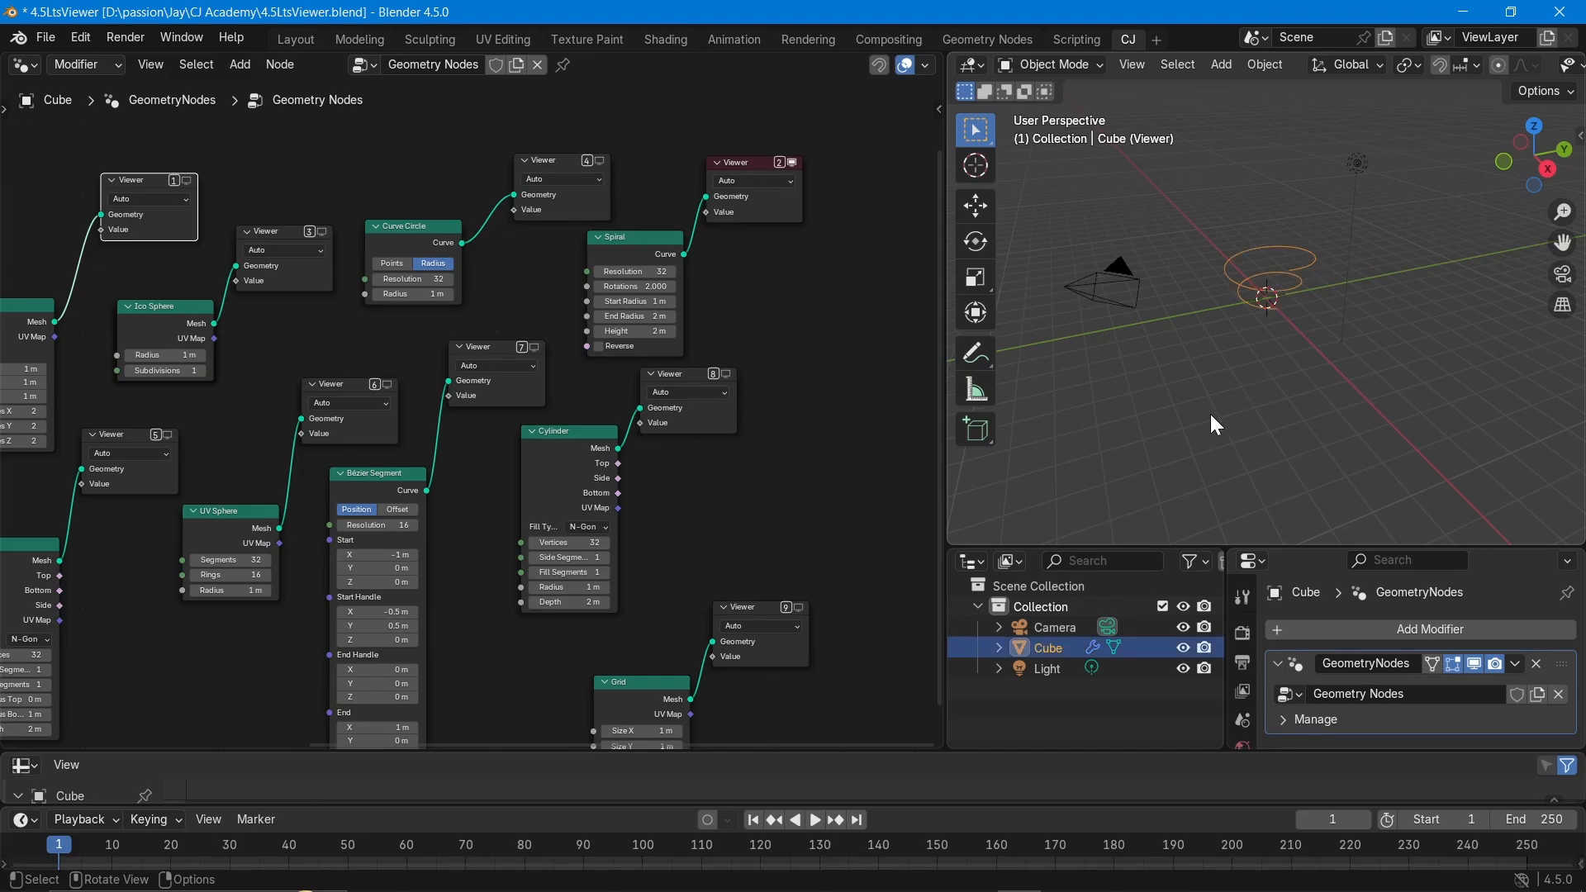
{"action": "key", "text": "3"}
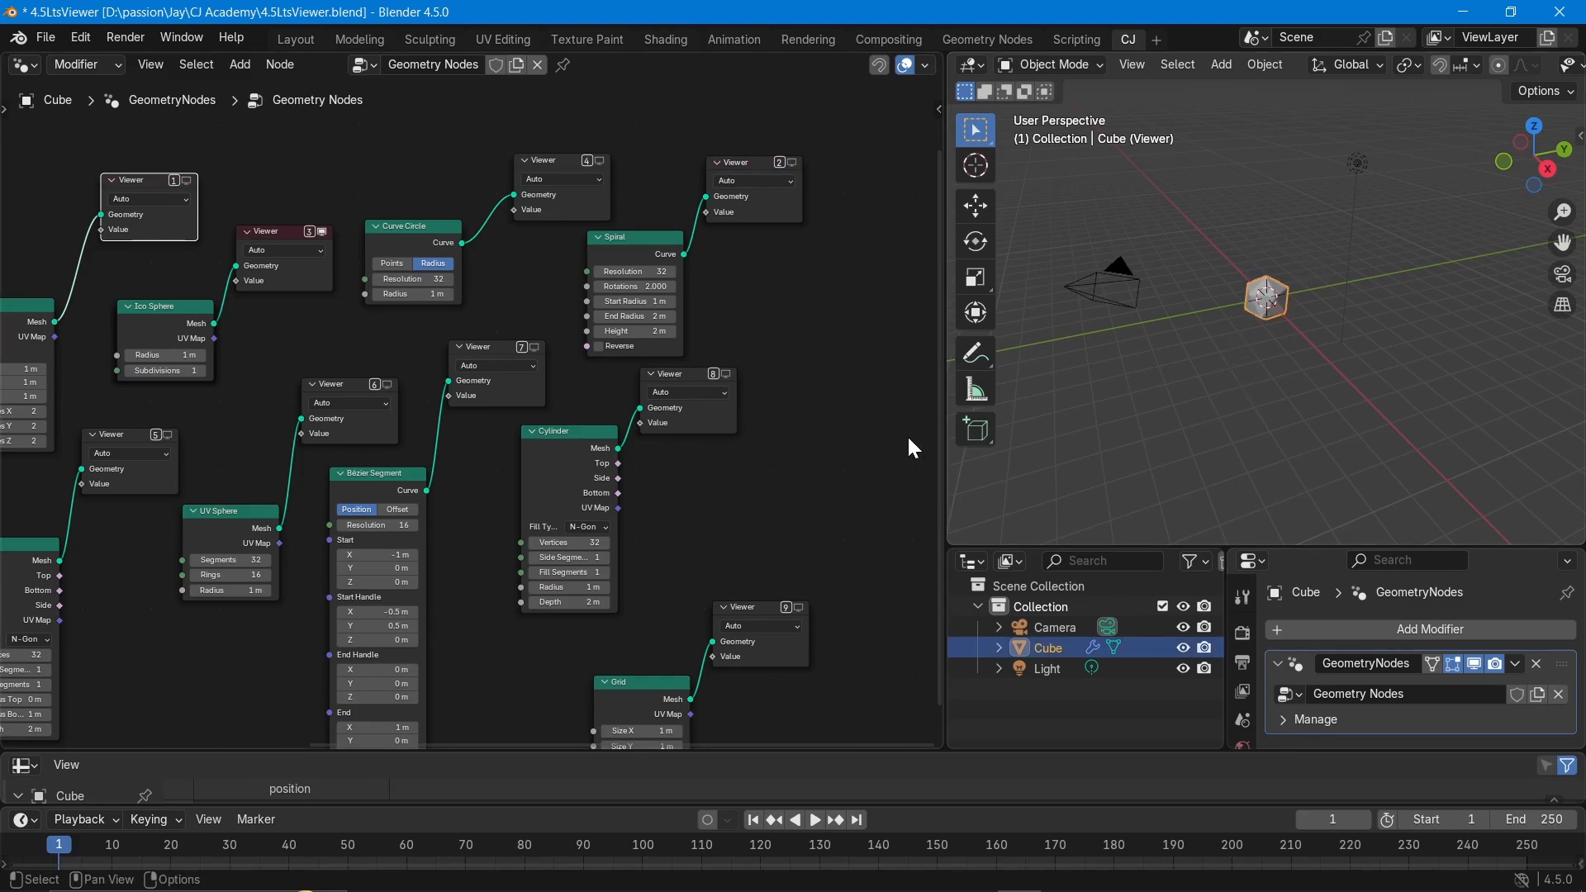
{"action": "key", "text": "4"}
{"action": "key", "text": "5"}
{"action": "key", "text": "6"}
{"action": "key", "text": "7"}
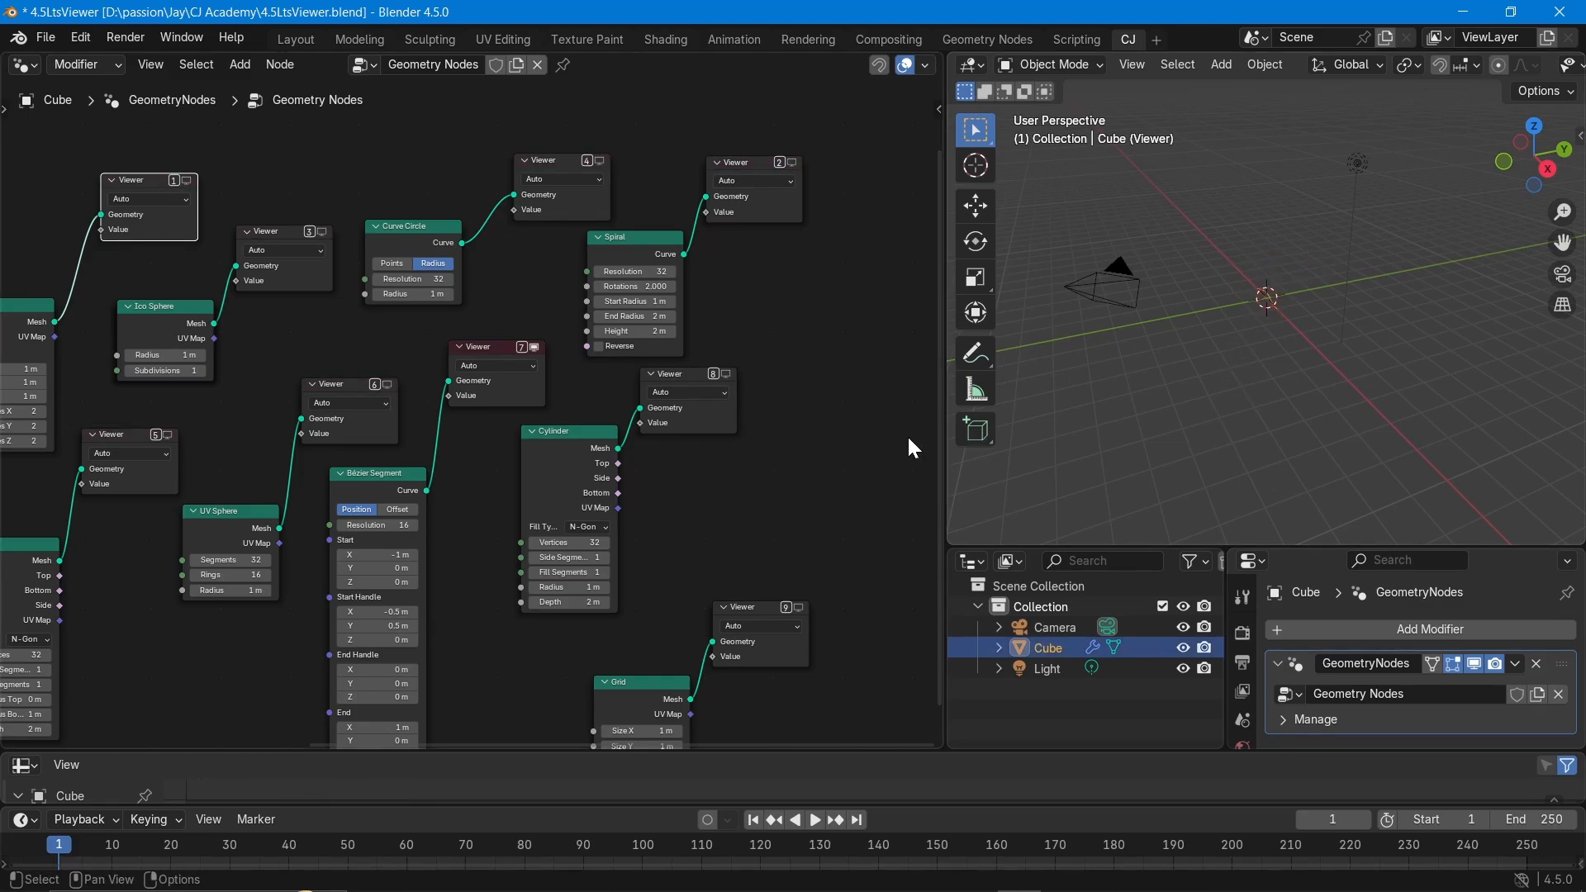
{"action": "key", "text": "8"}
{"action": "key", "text": "9"}
Preview Viewers 8, 6, 5, 3, 2, 1, 5 and 6 in turn, ending on the Bézier Segment's Viewer 7.
{"action": "key", "text": "8"}
{"action": "key", "text": "6"}
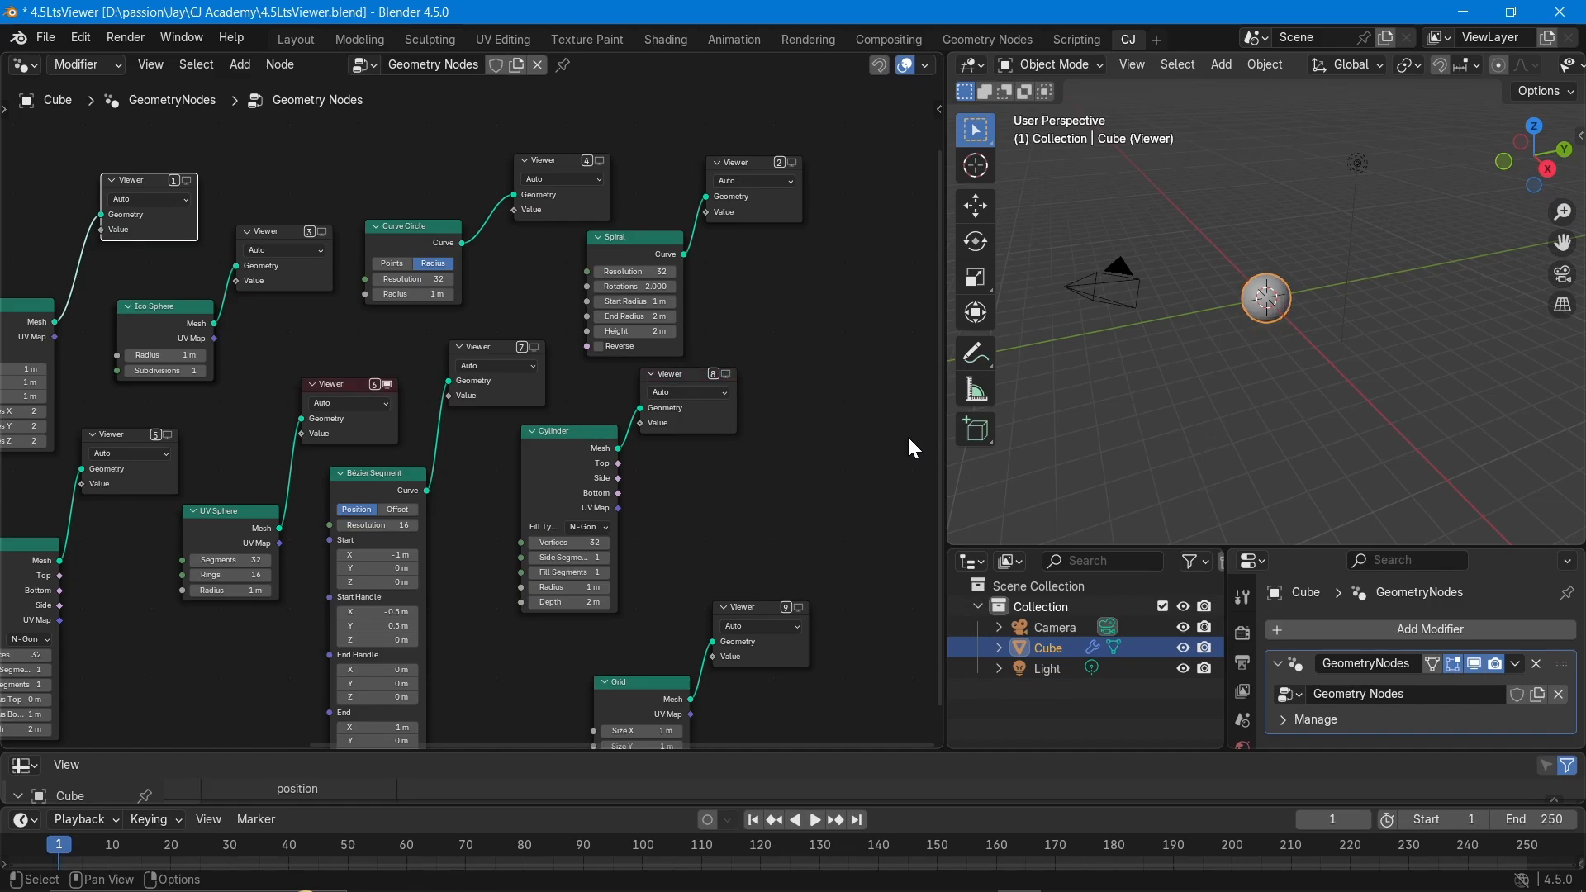
{"action": "key", "text": "5"}
{"action": "key", "text": "3"}
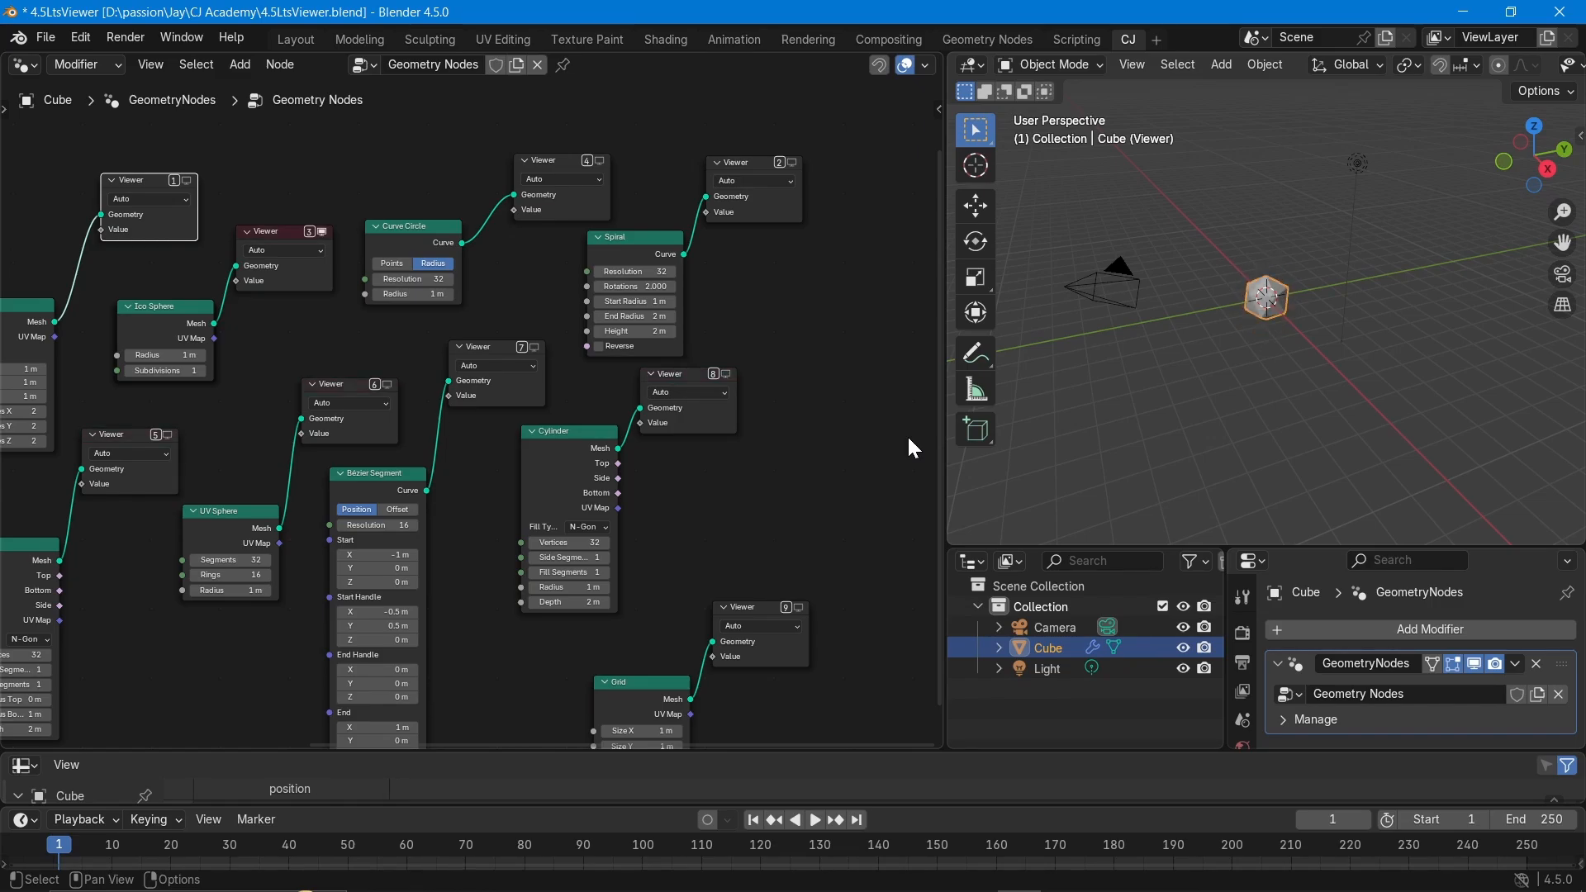
{"action": "key", "text": "2"}
{"action": "key", "text": "1"}
{"action": "key", "text": "5"}
{"action": "key", "text": "6"}
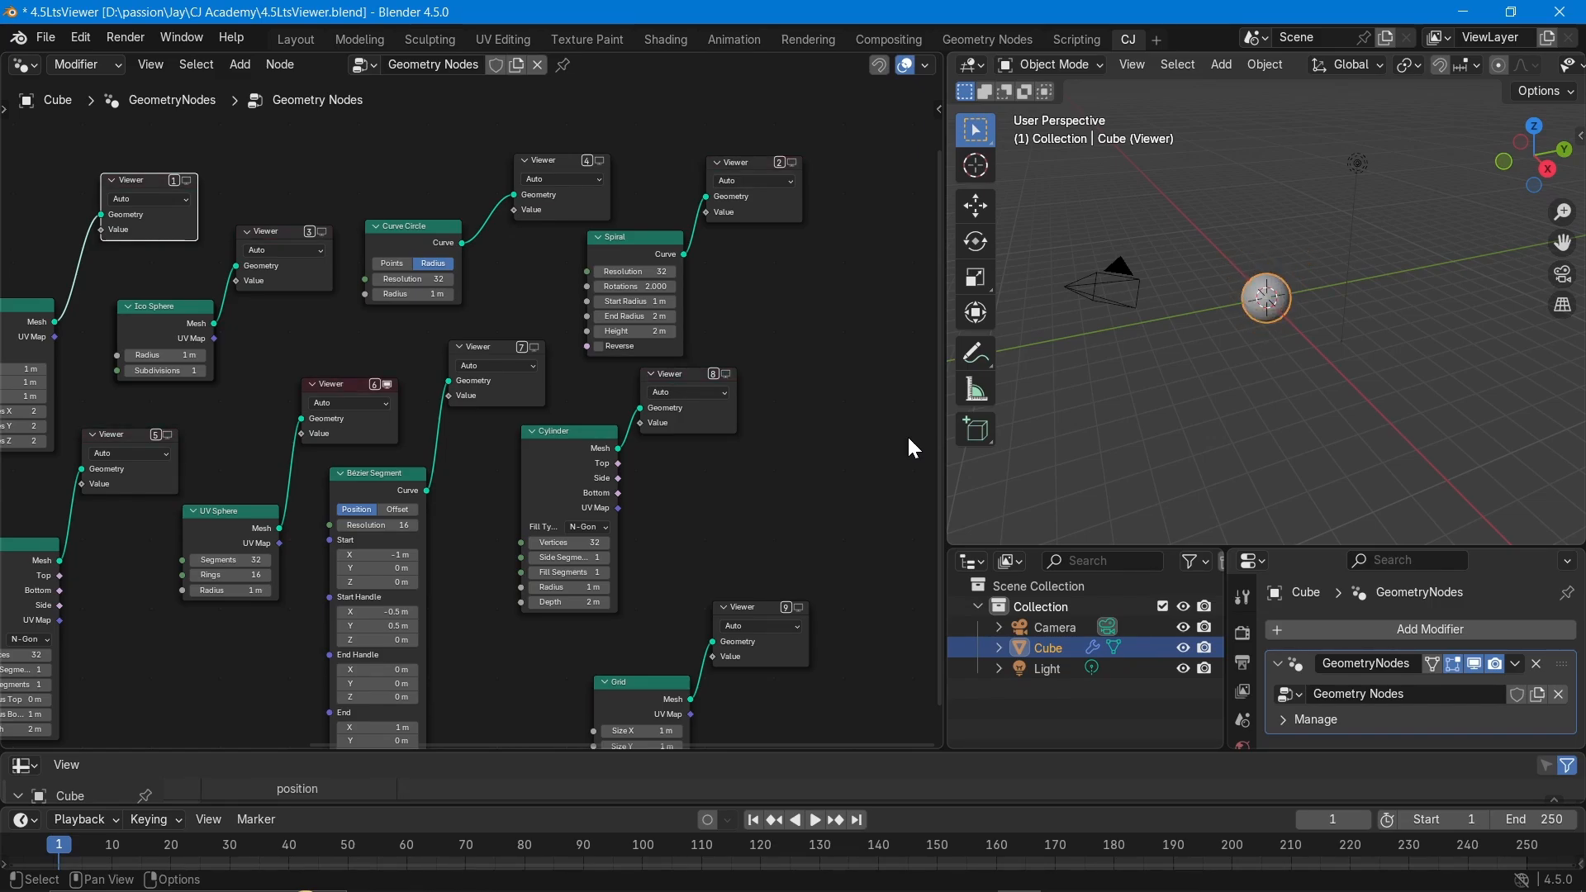
{"action": "key", "text": "7"}
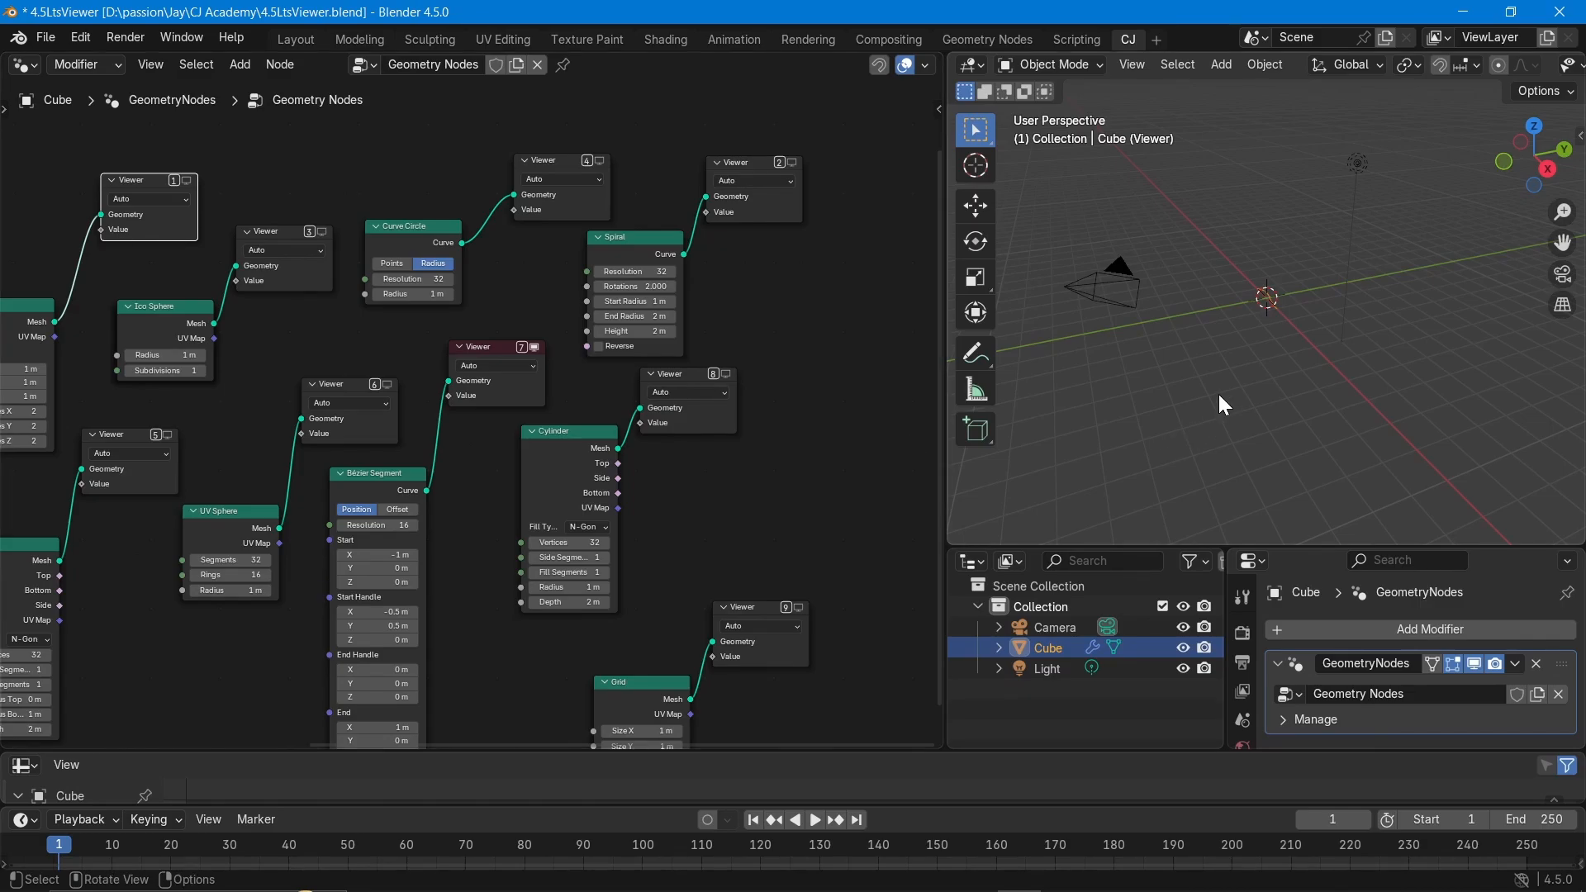
Show the node properties and give the Bézier Segment's Viewer a custom dark magenta node color.
{"action": "key", "text": "Home"}
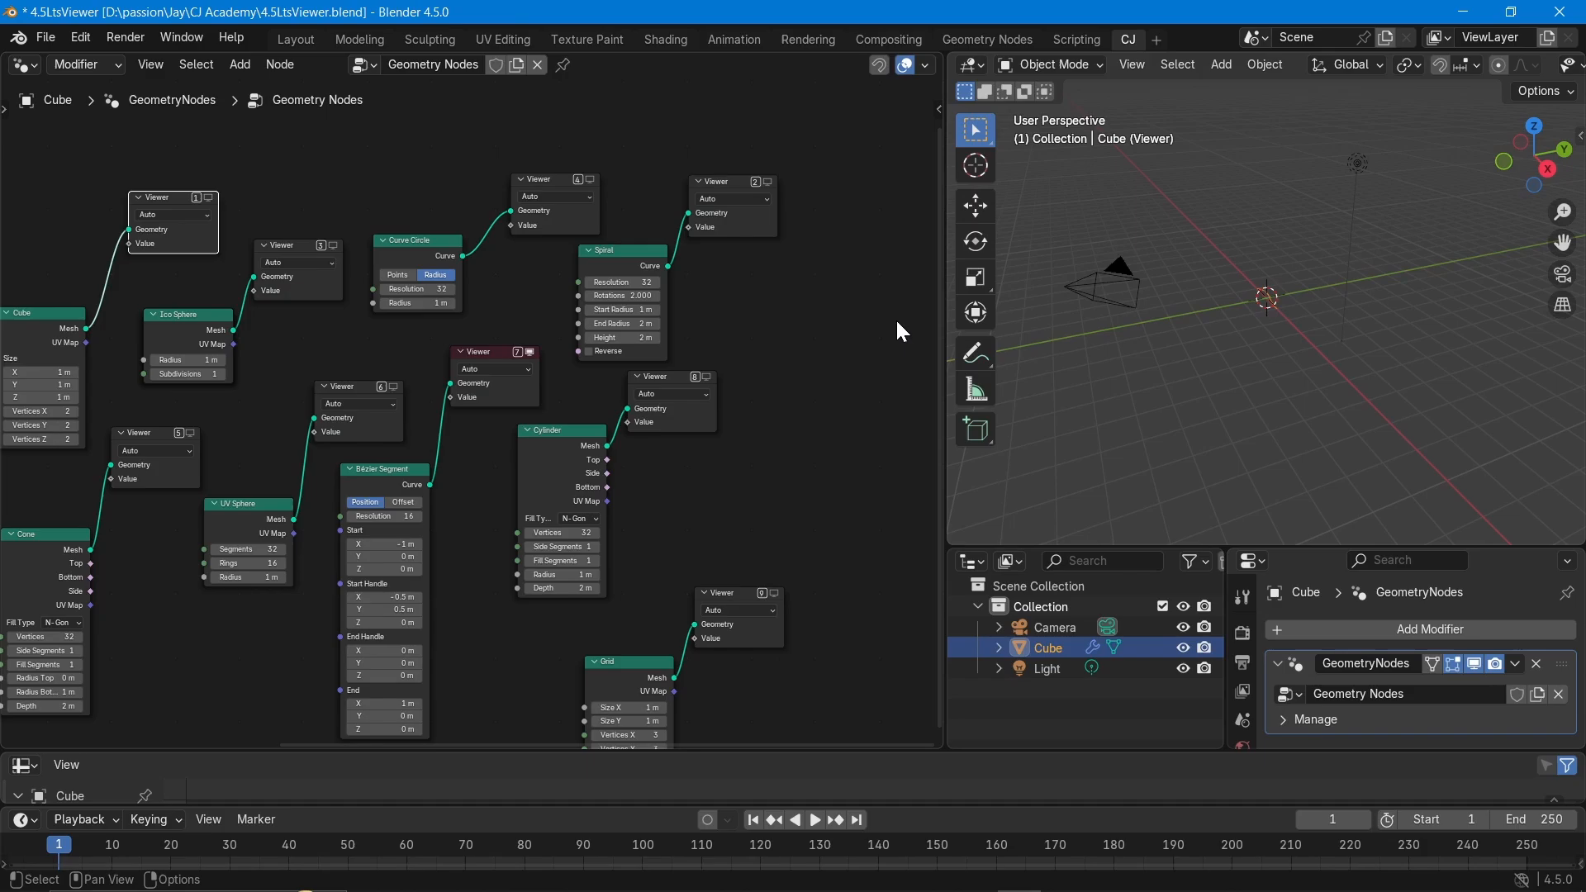
{"action": "left_click", "coordinate": [933, 107]}
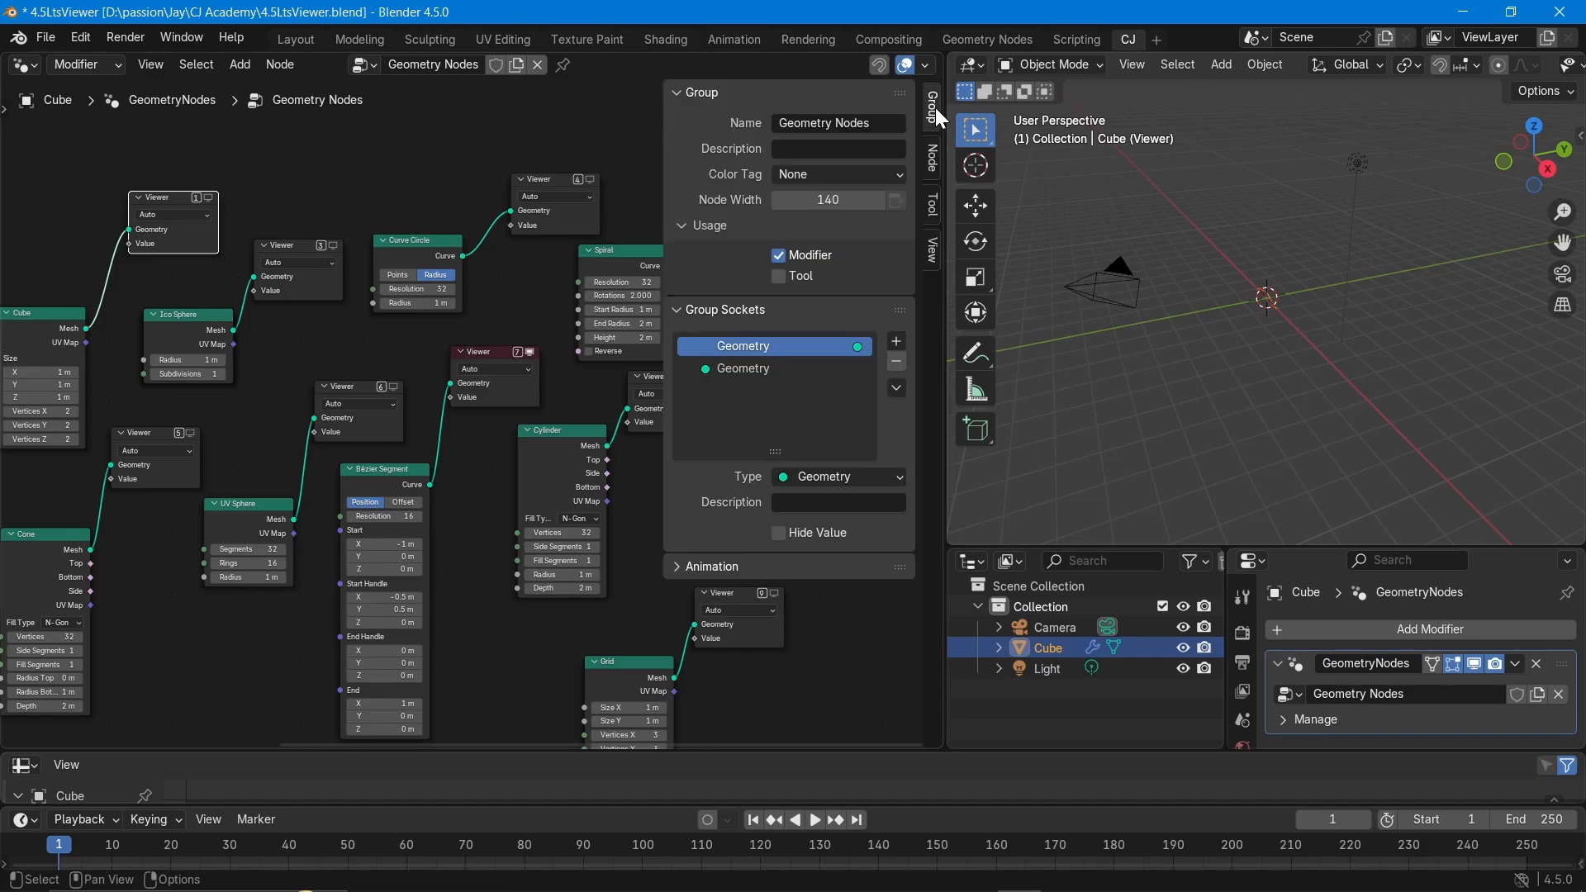
{"action": "left_click", "coordinate": [934, 170]}
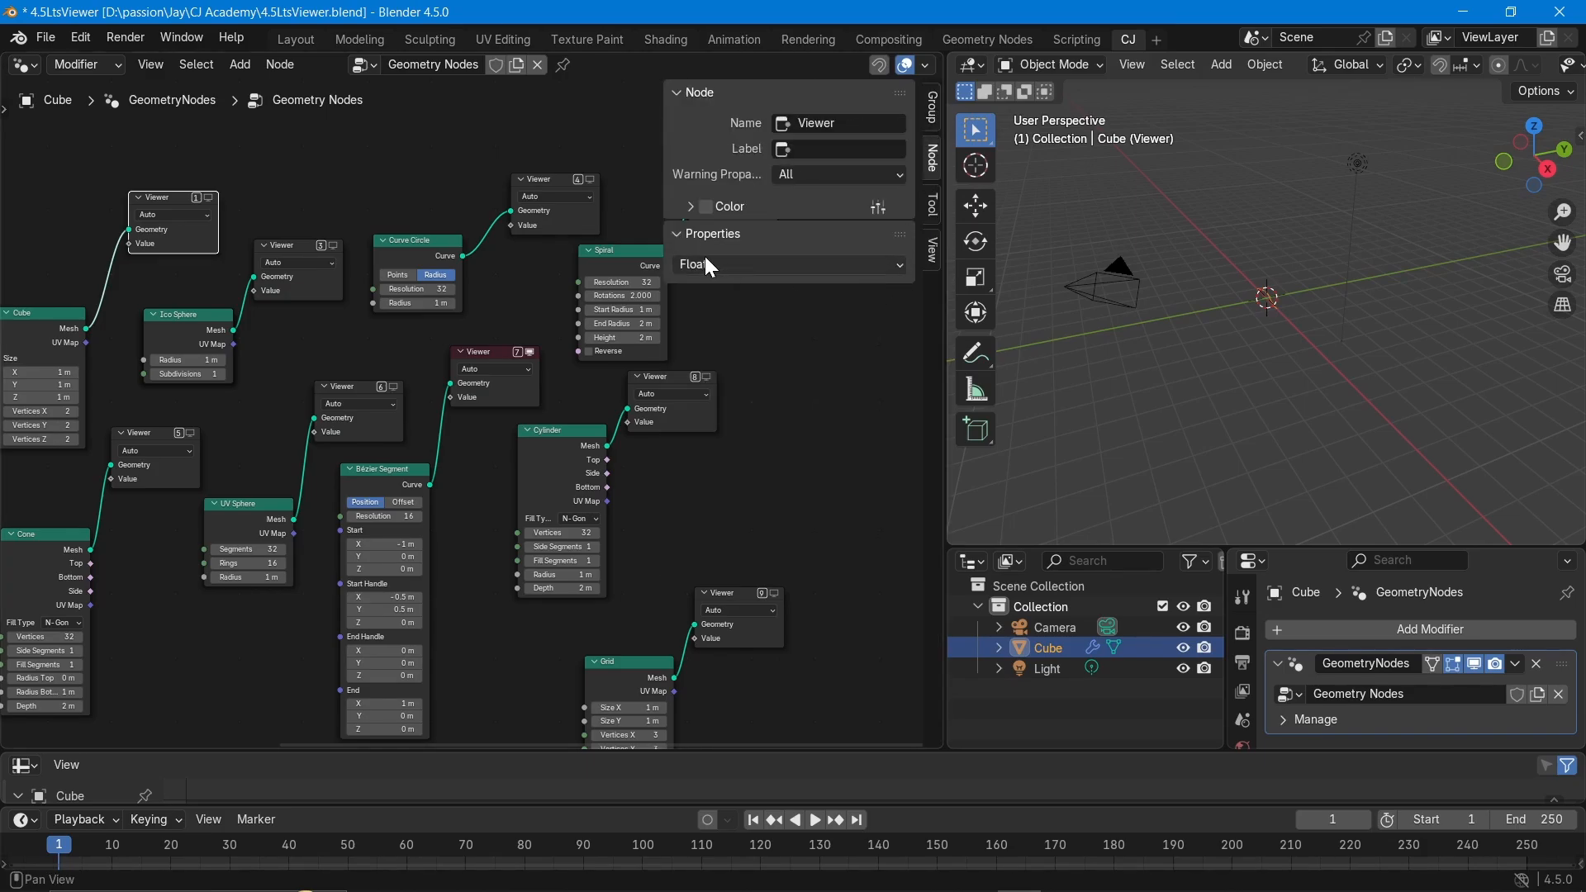
{"action": "left_click", "coordinate": [690, 208]}
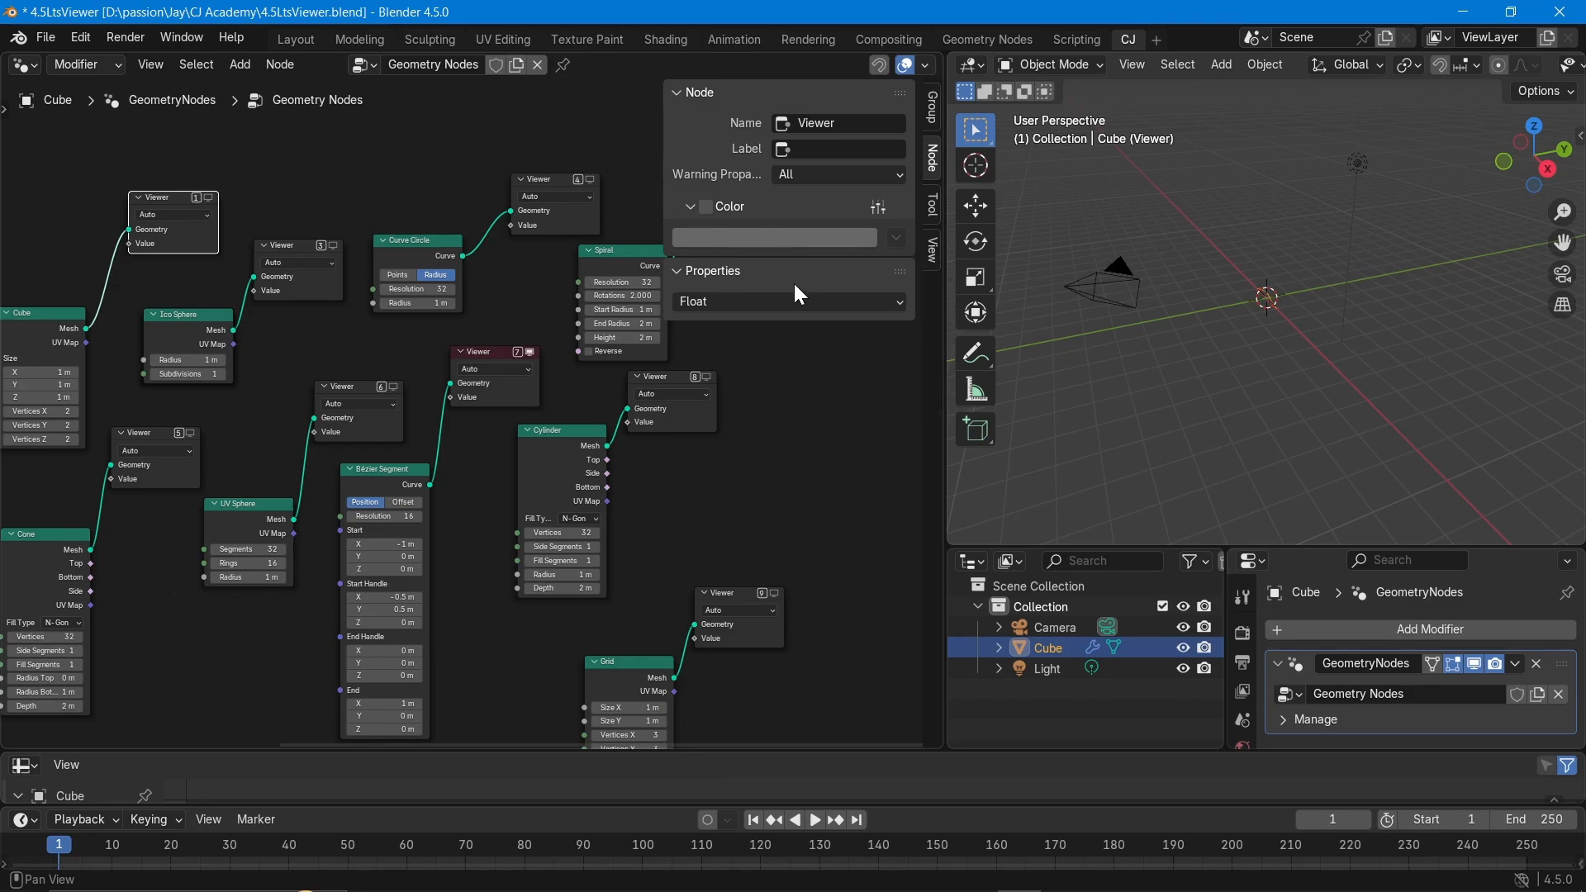
{"action": "mouse_move", "coordinate": [847, 236]}
{"action": "left_click", "coordinate": [476, 356]}
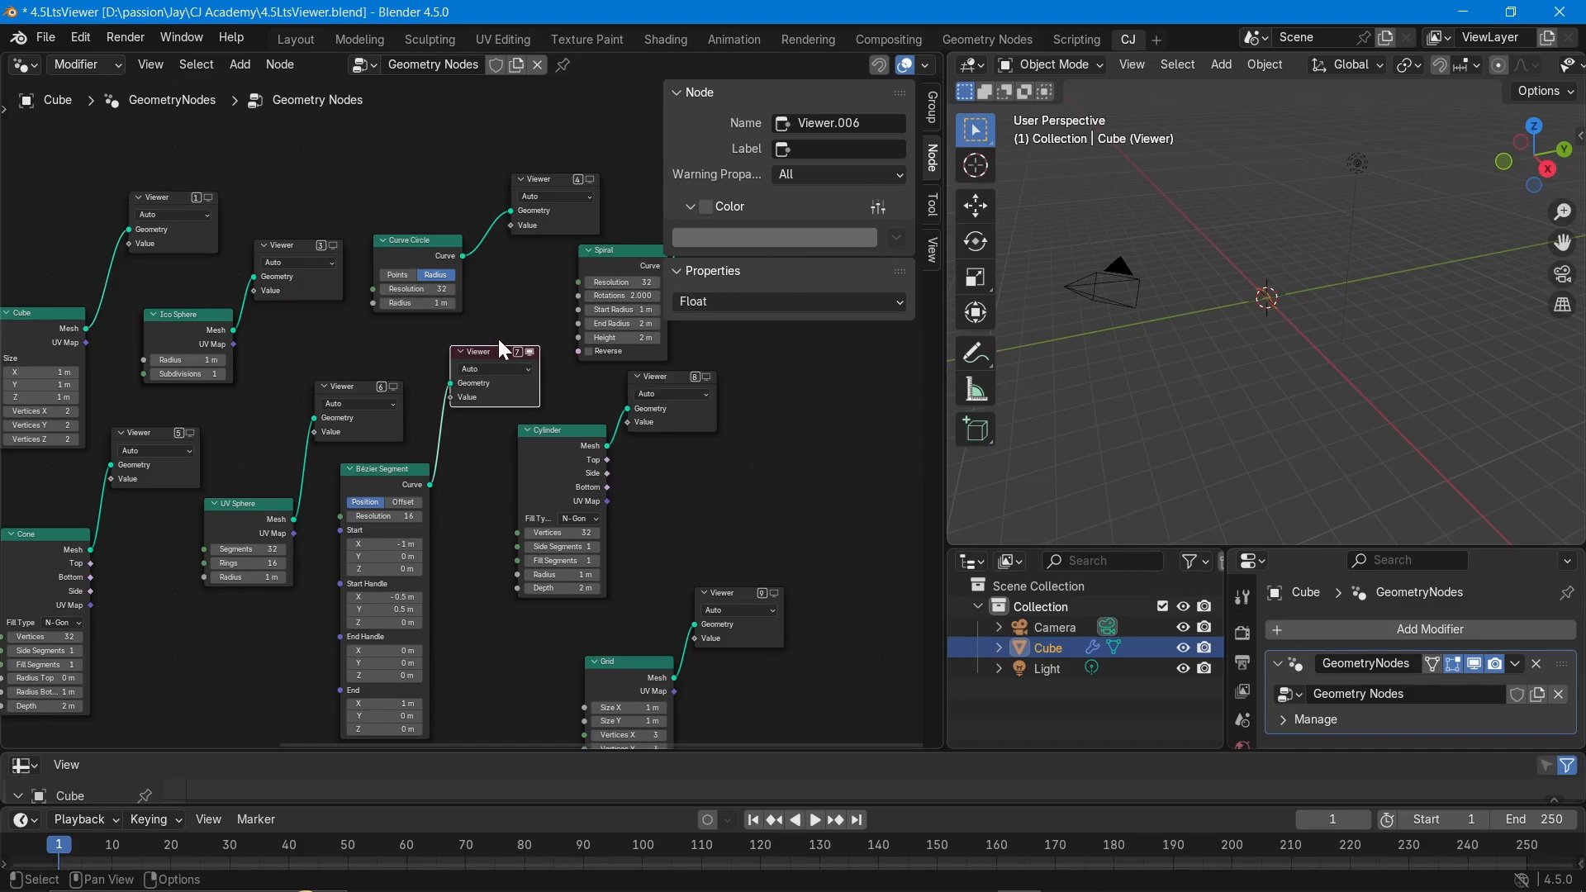
{"action": "left_click", "coordinate": [704, 206]}
{"action": "left_click", "coordinate": [730, 240]}
{"action": "left_click_drag", "start_coordinate": [860, 323], "coordinate": [751, 543]}
Activate the Cylinder's Viewer, give it a custom bright green node color, and hide the node properties.
{"action": "left_click", "coordinate": [682, 414]}
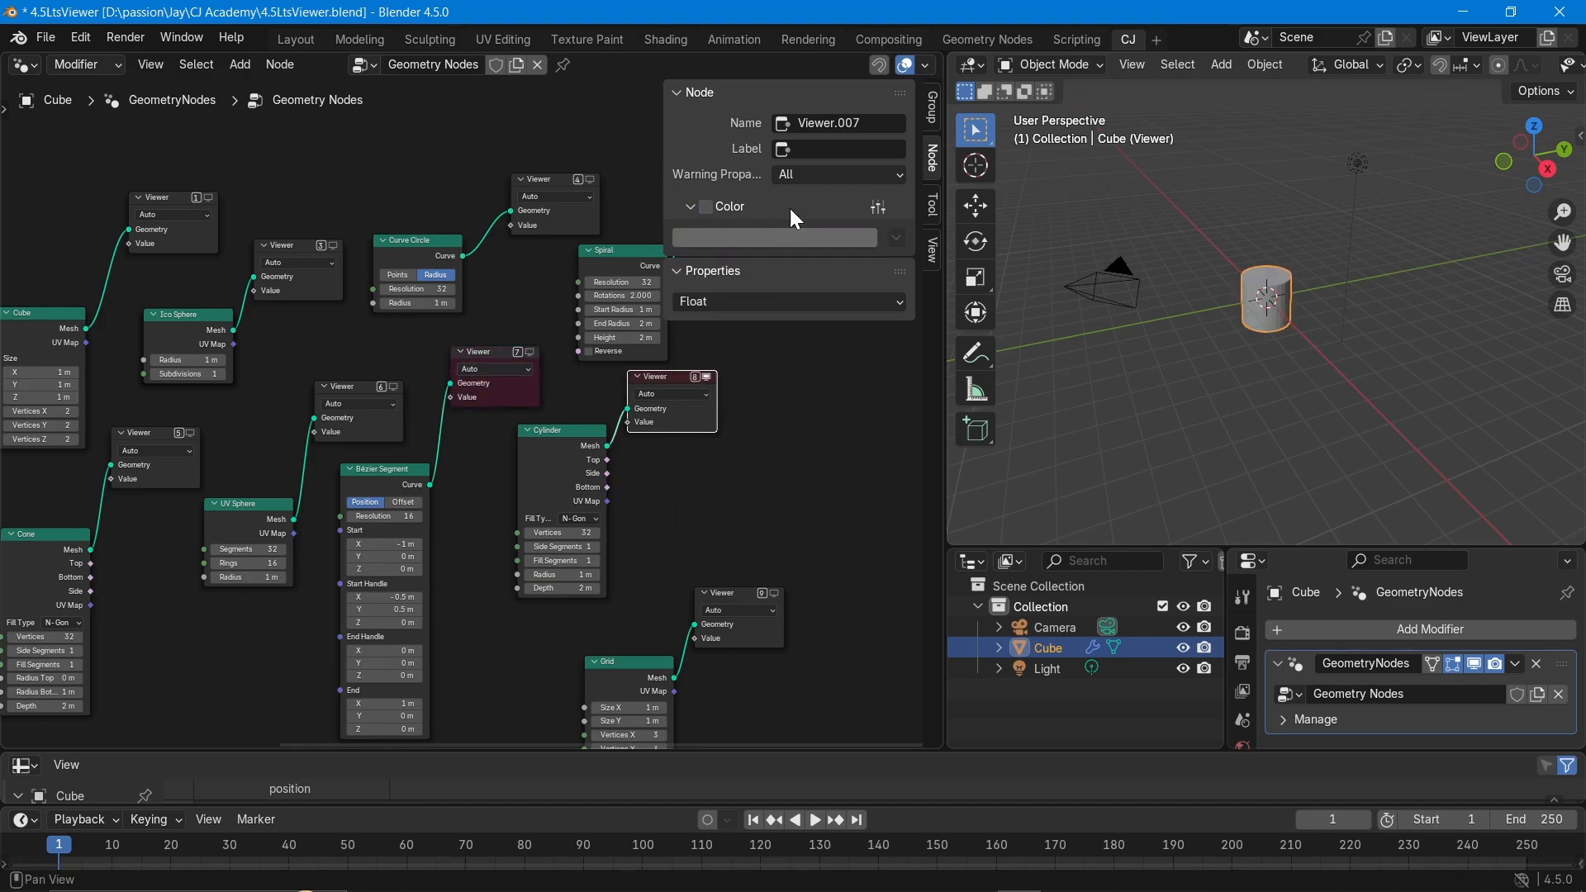
{"action": "left_click", "coordinate": [707, 207]}
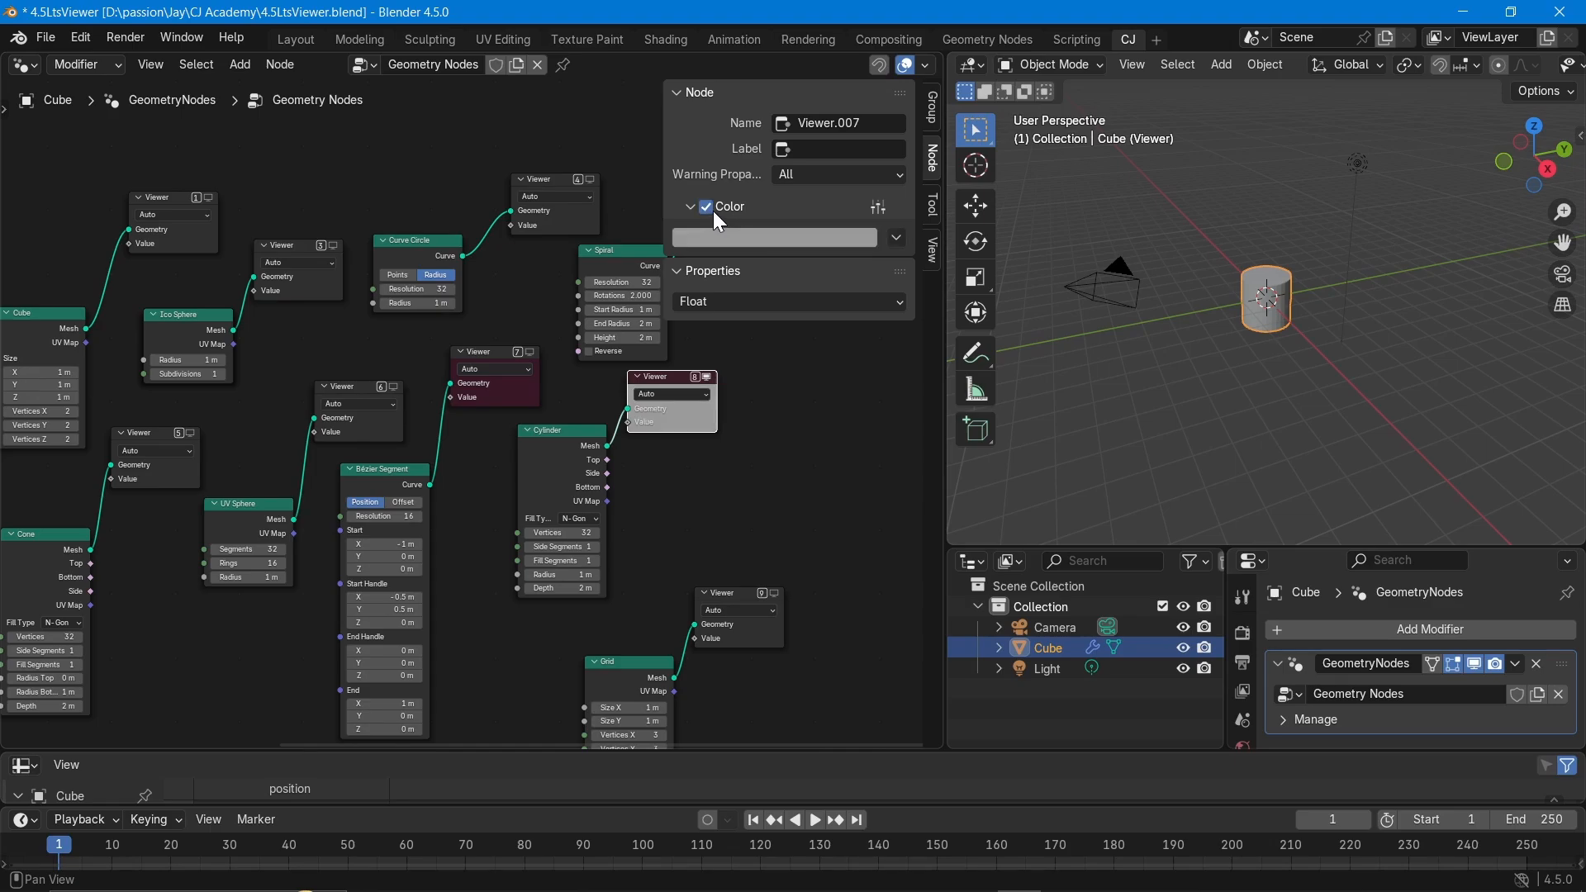
{"action": "left_click", "coordinate": [751, 238]}
{"action": "left_click_drag", "start_coordinate": [717, 301], "coordinate": [690, 300]}
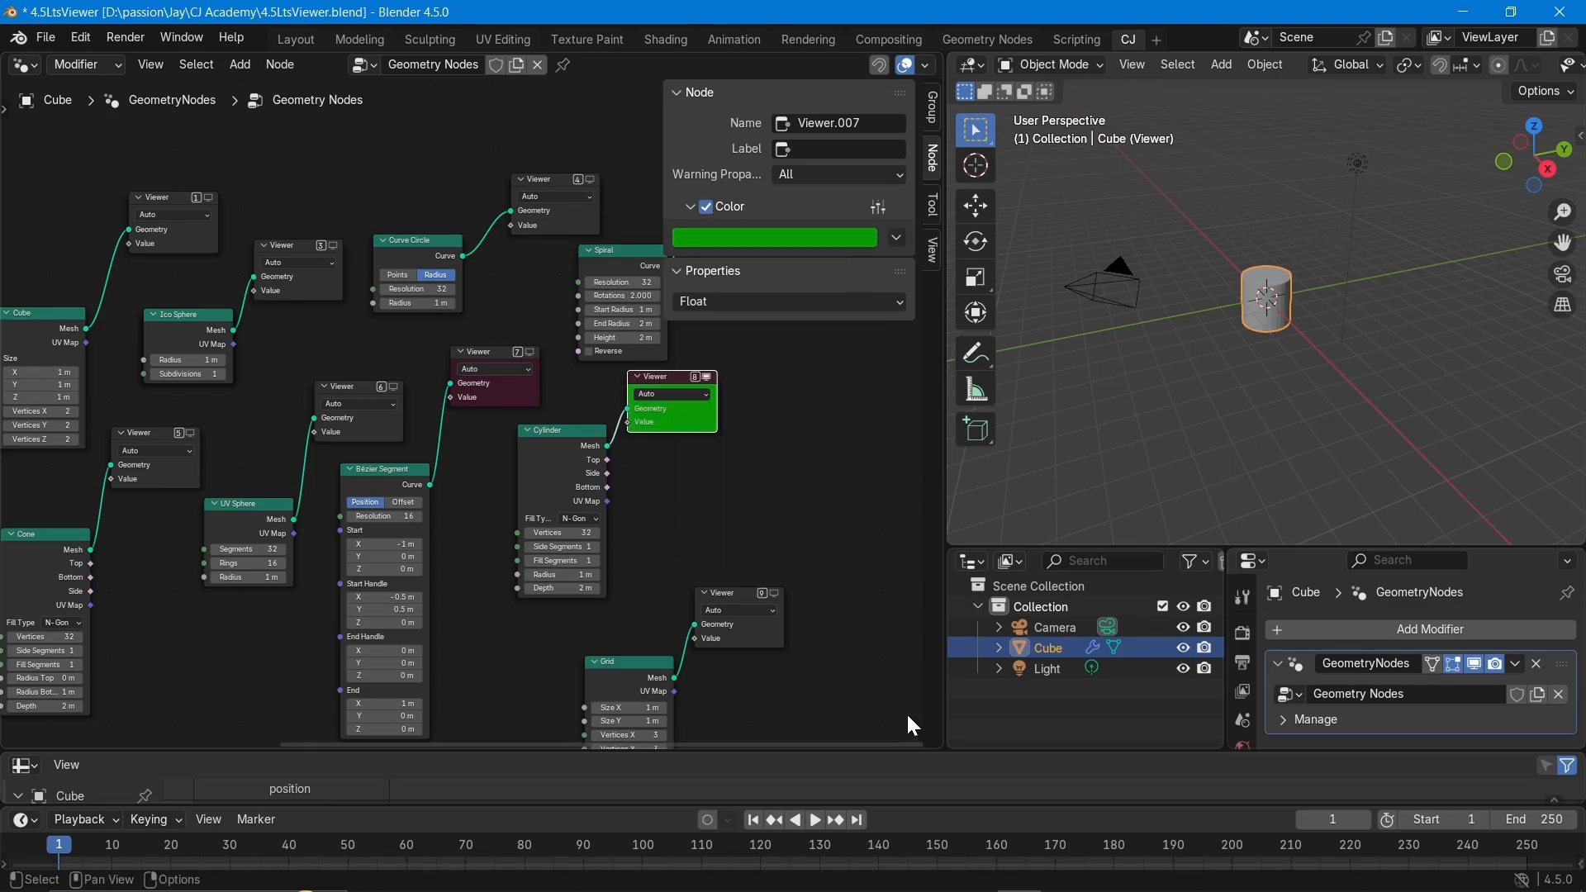
{"action": "key", "text": "n"}
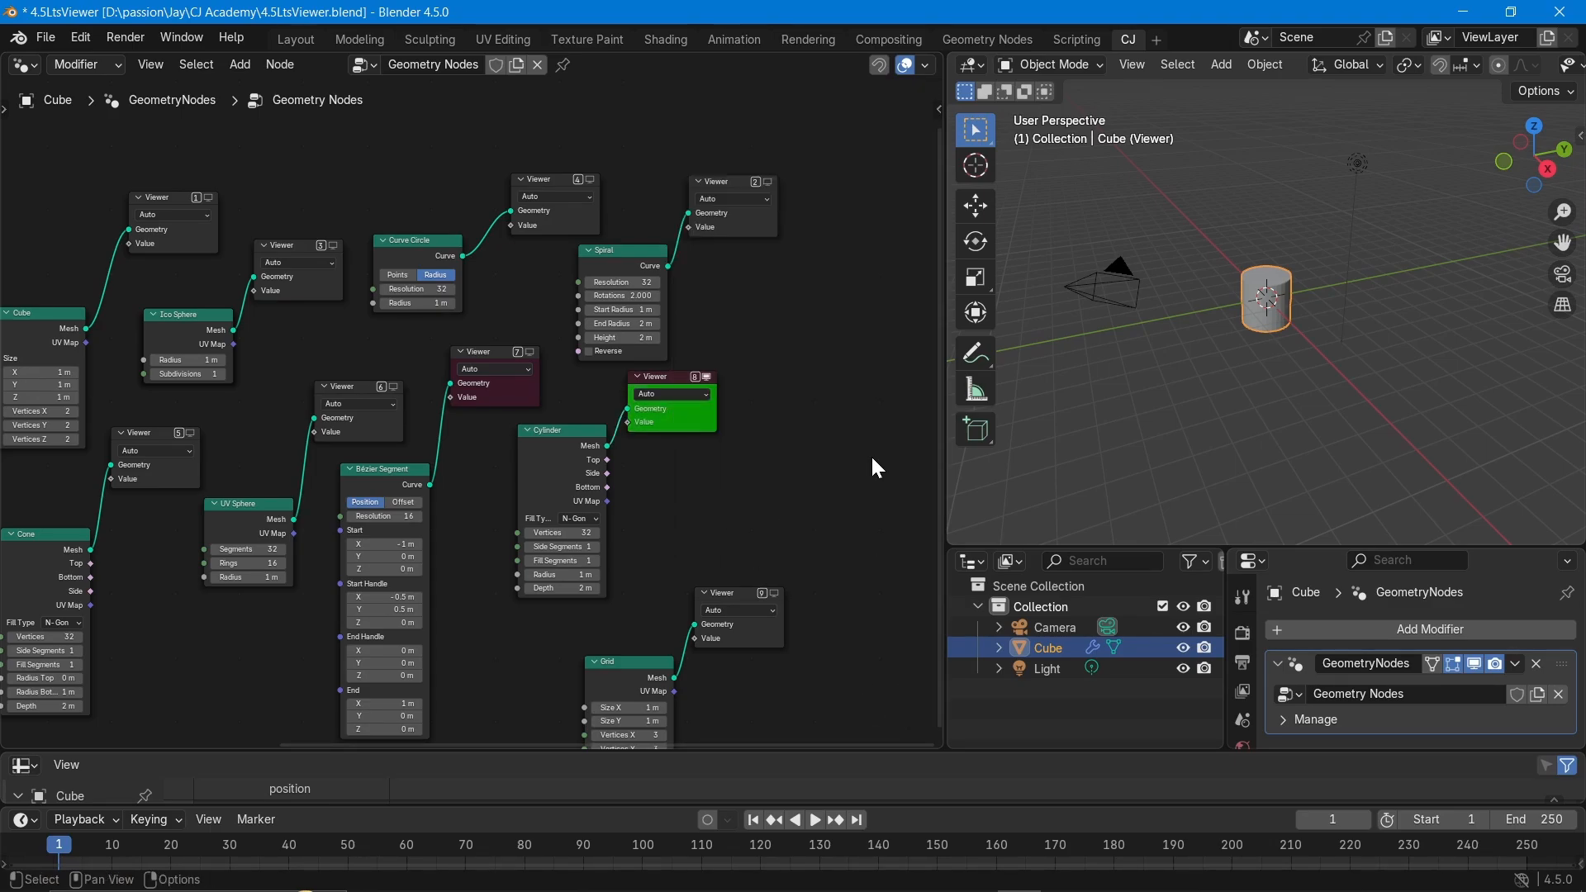